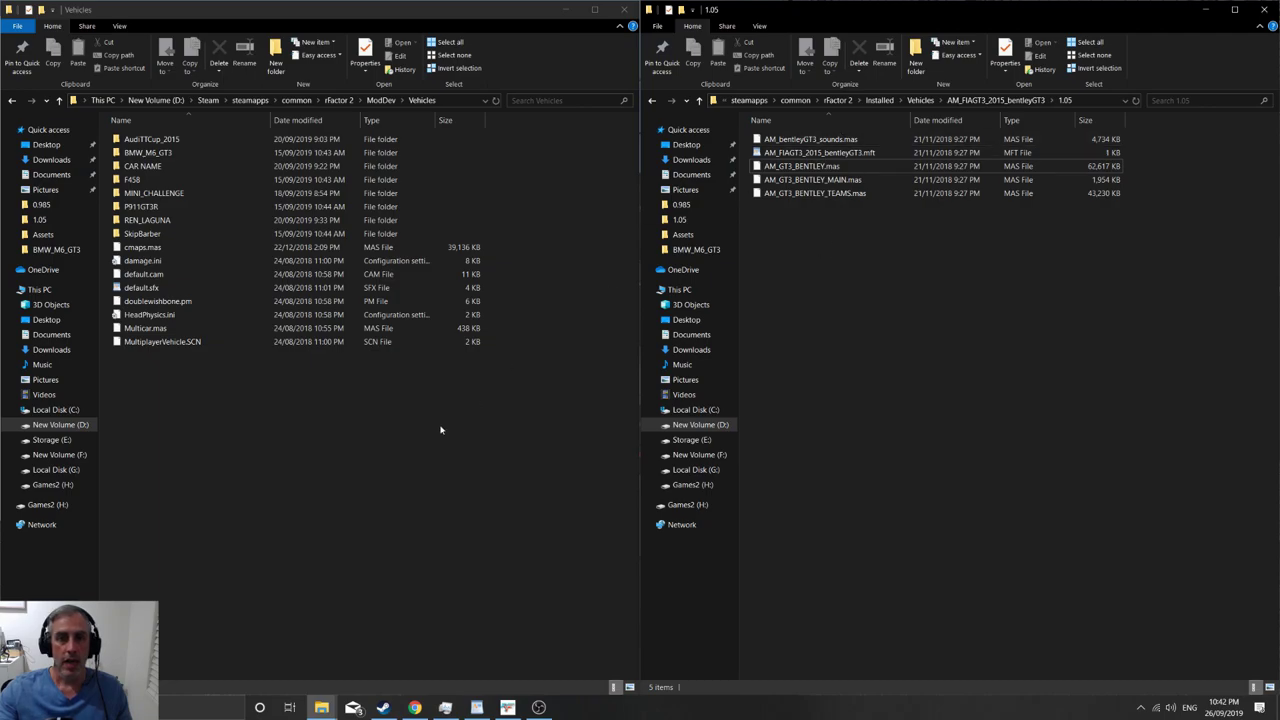
Step: Inspect the subfolders inside the CAR NAME template folder and return to the ModDev Vehicles folder
click(343, 471)
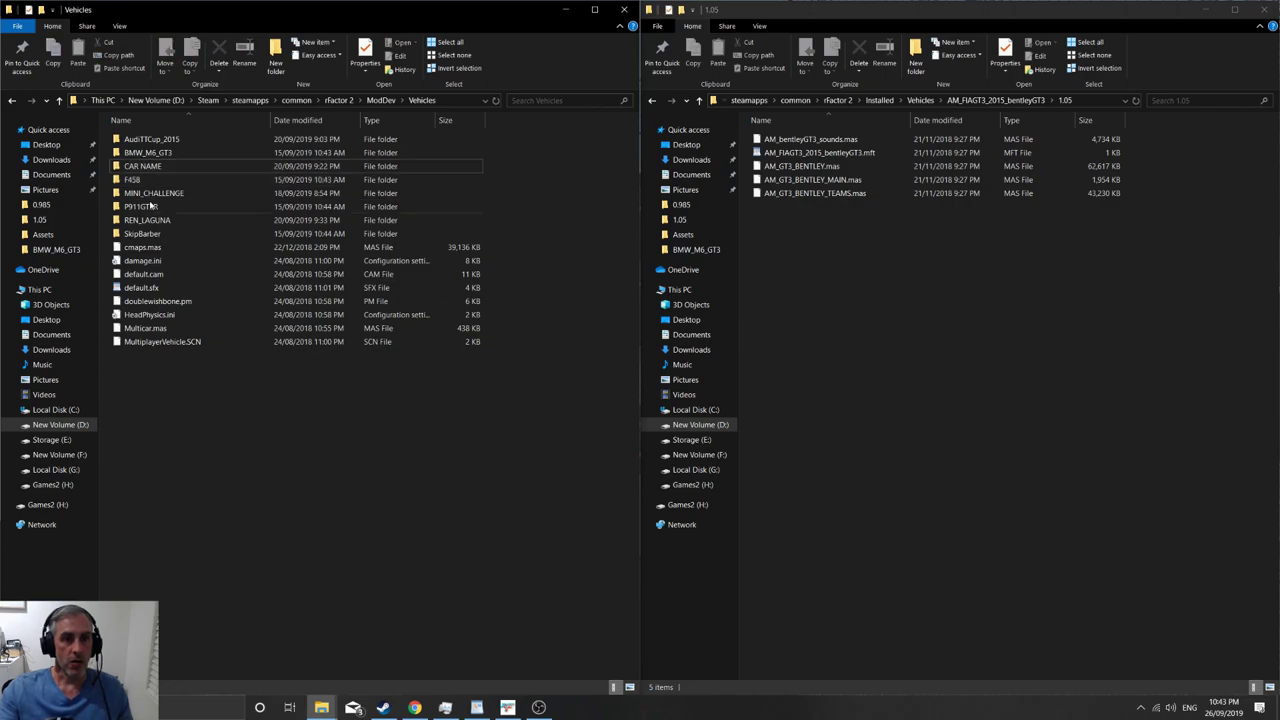
double_click(145, 166)
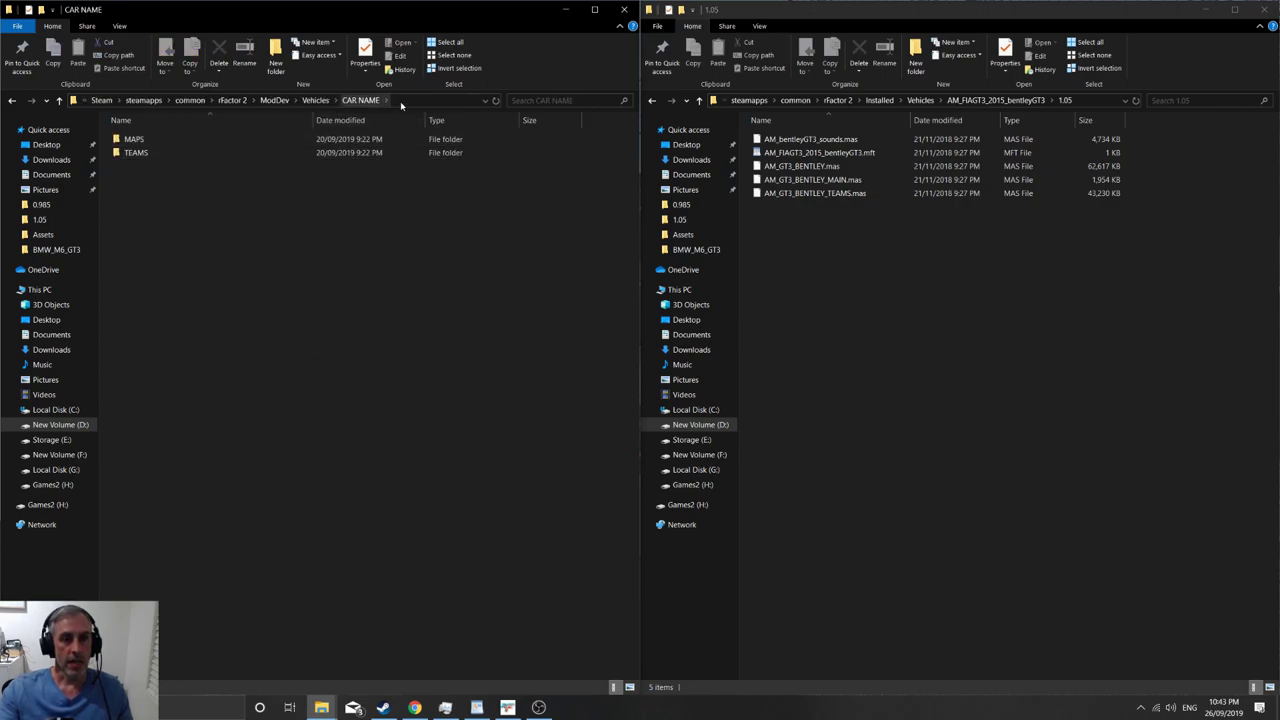
click(135, 153)
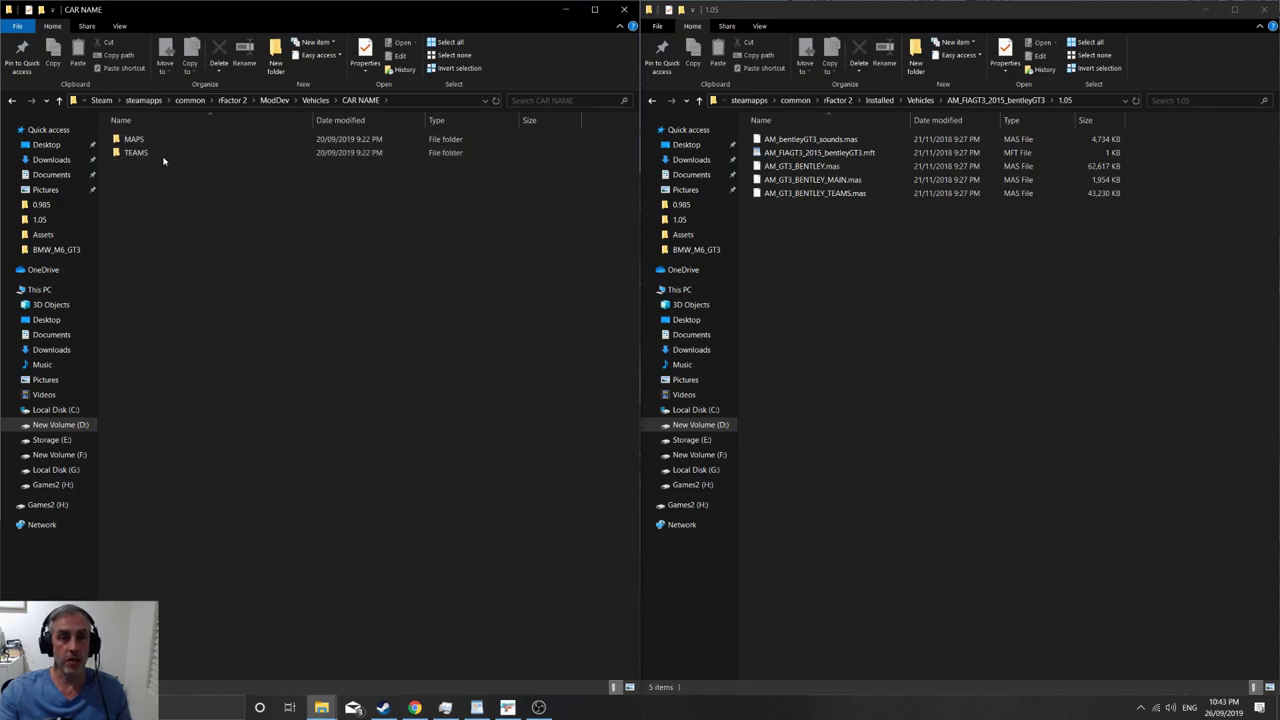
click(59, 100)
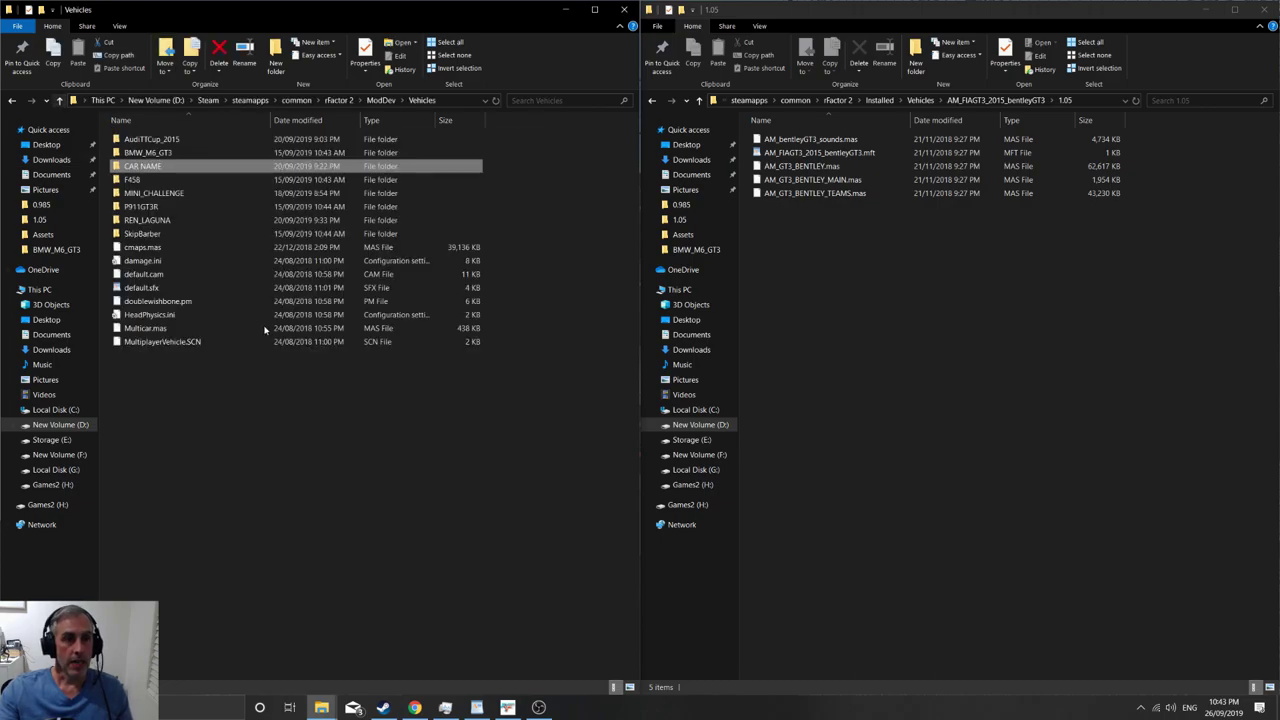
Step: Duplicate the CAR NAME template folder within the ModDev Vehicles folder
right_click(155, 166)
click(185, 356)
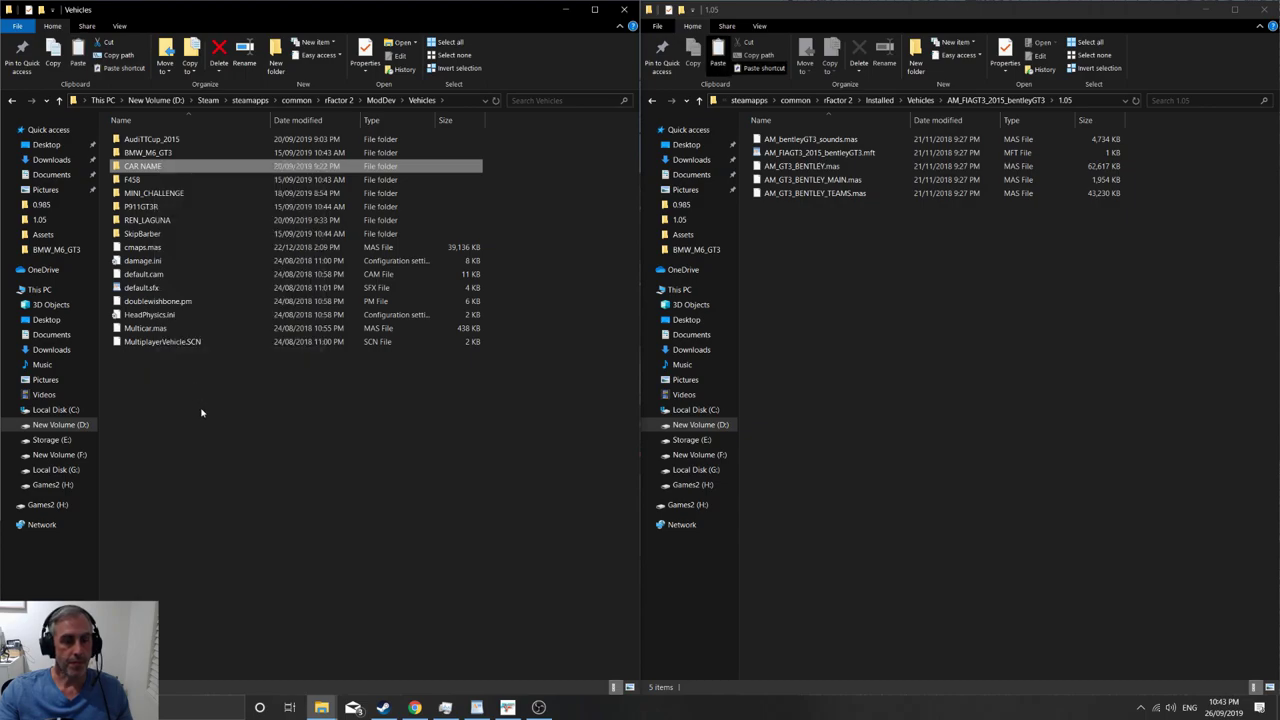
right_click(200, 410)
click(254, 520)
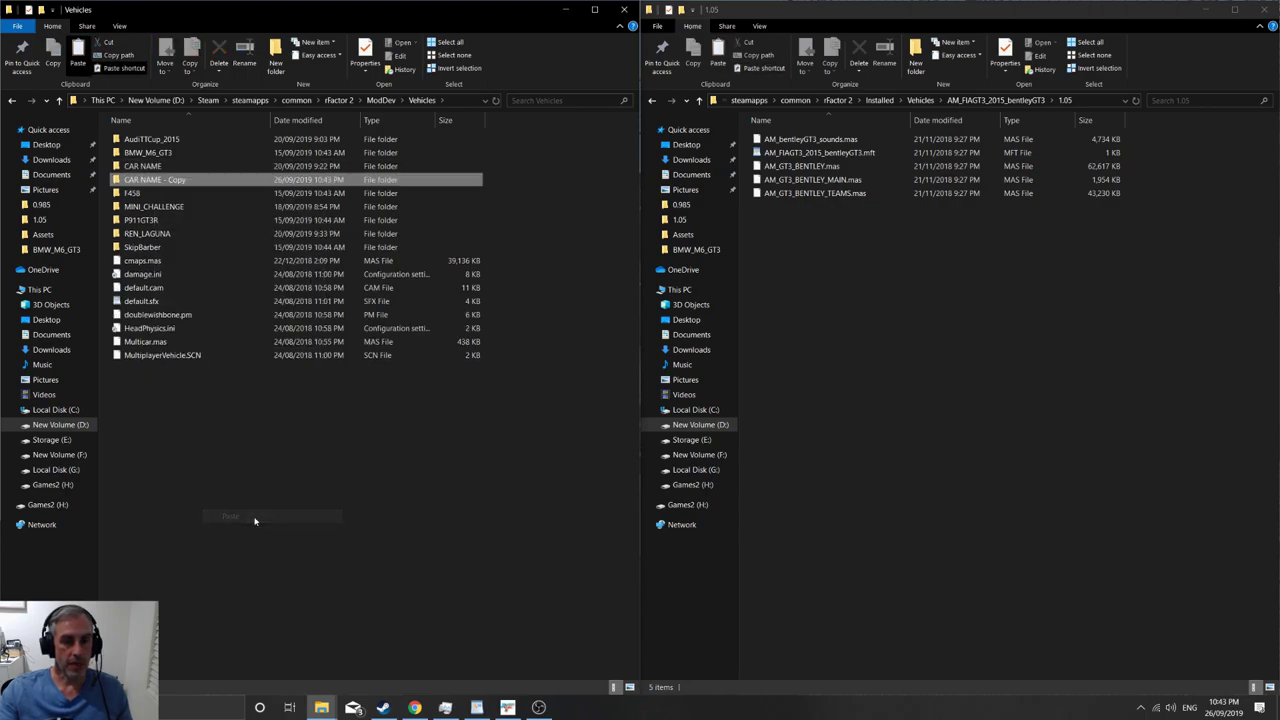
Step: Rename the copied CAR NAME folder as BENTLEY and open it
click(165, 180)
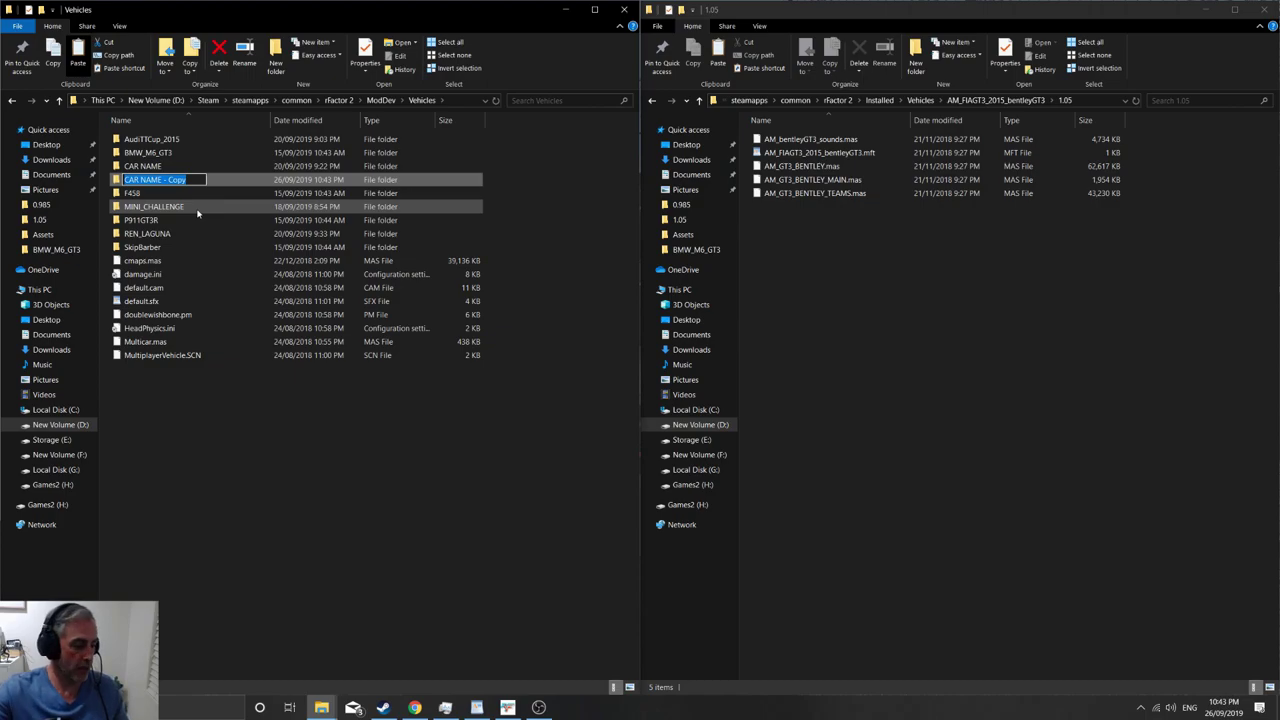
text(BENT)
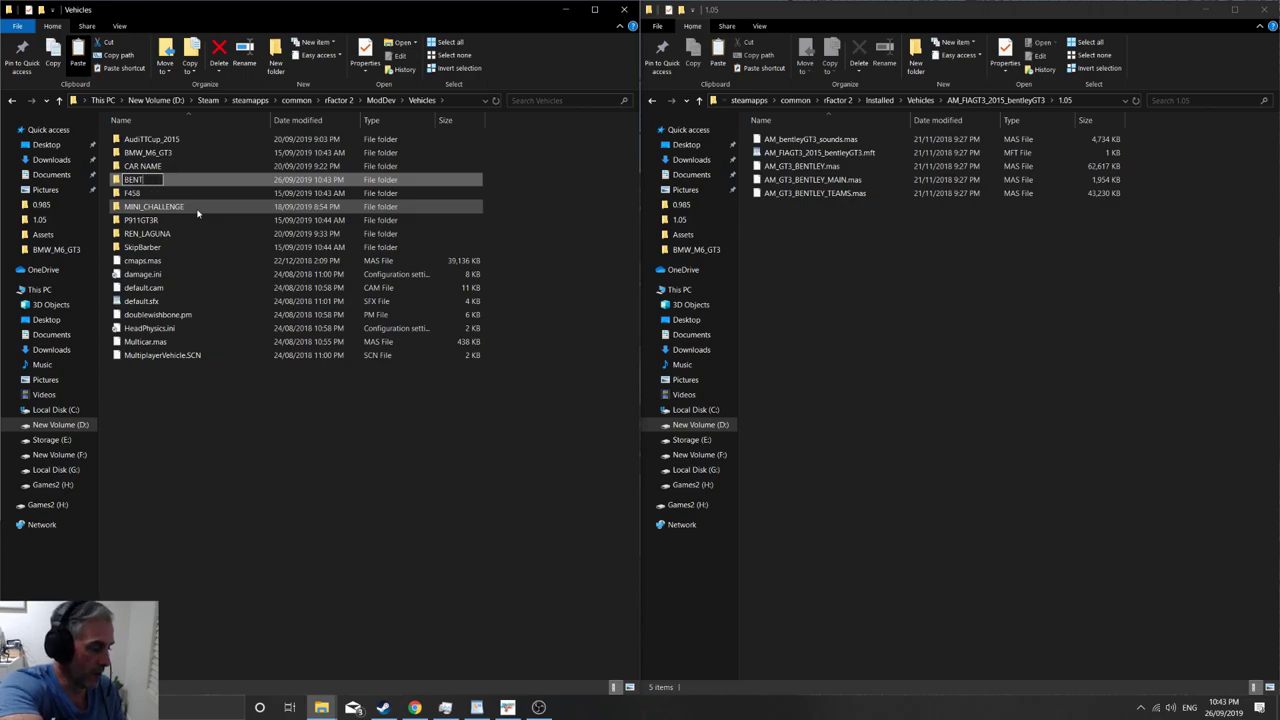
text(LEY)
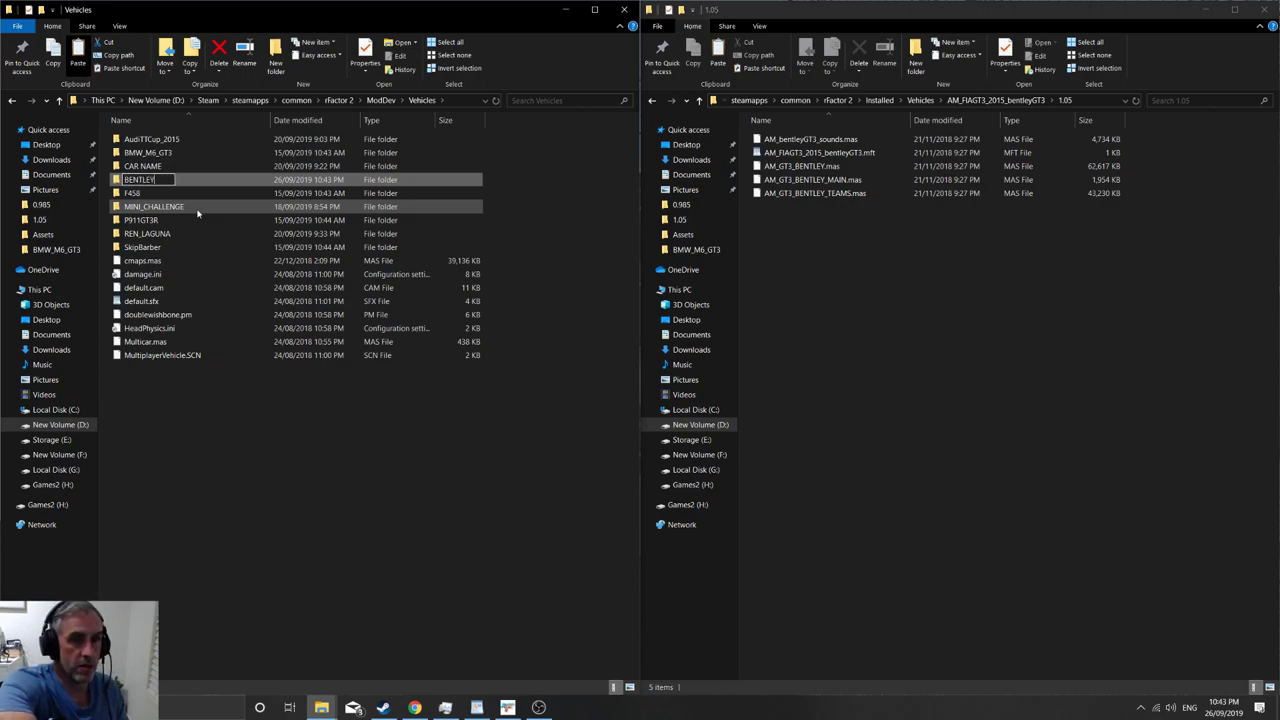
key(Return)
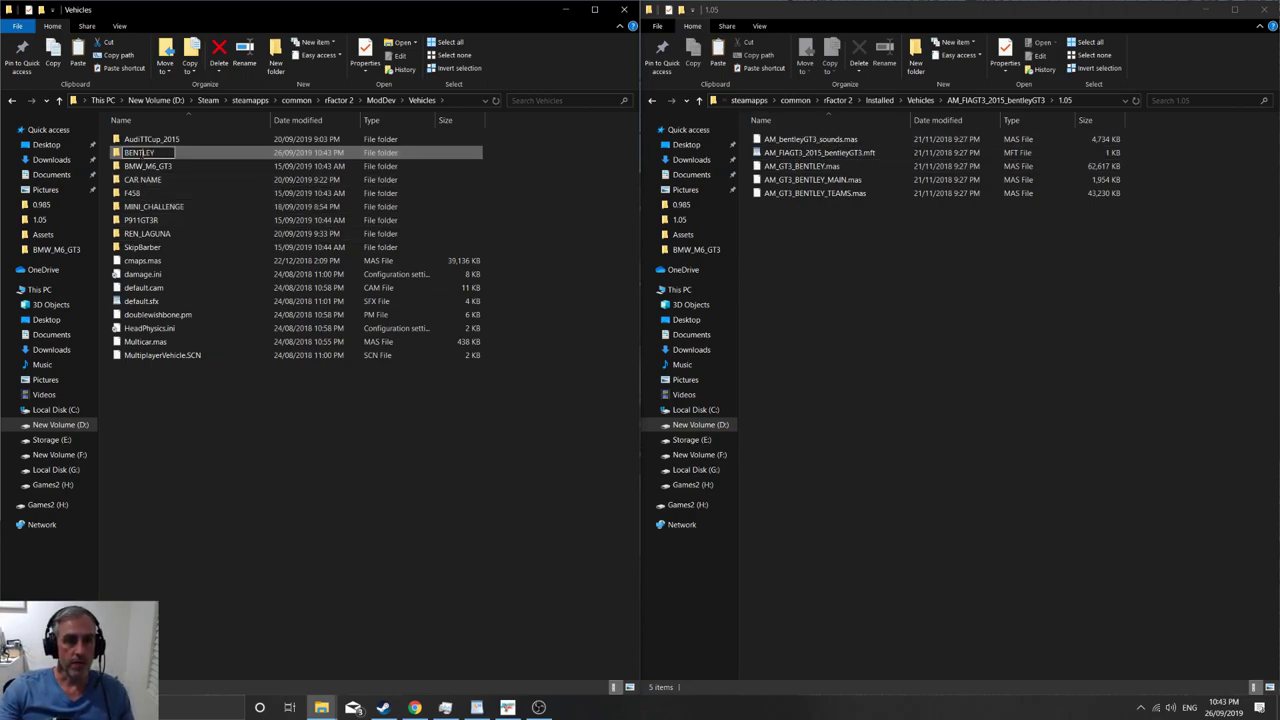
click(194, 471)
double_click(145, 154)
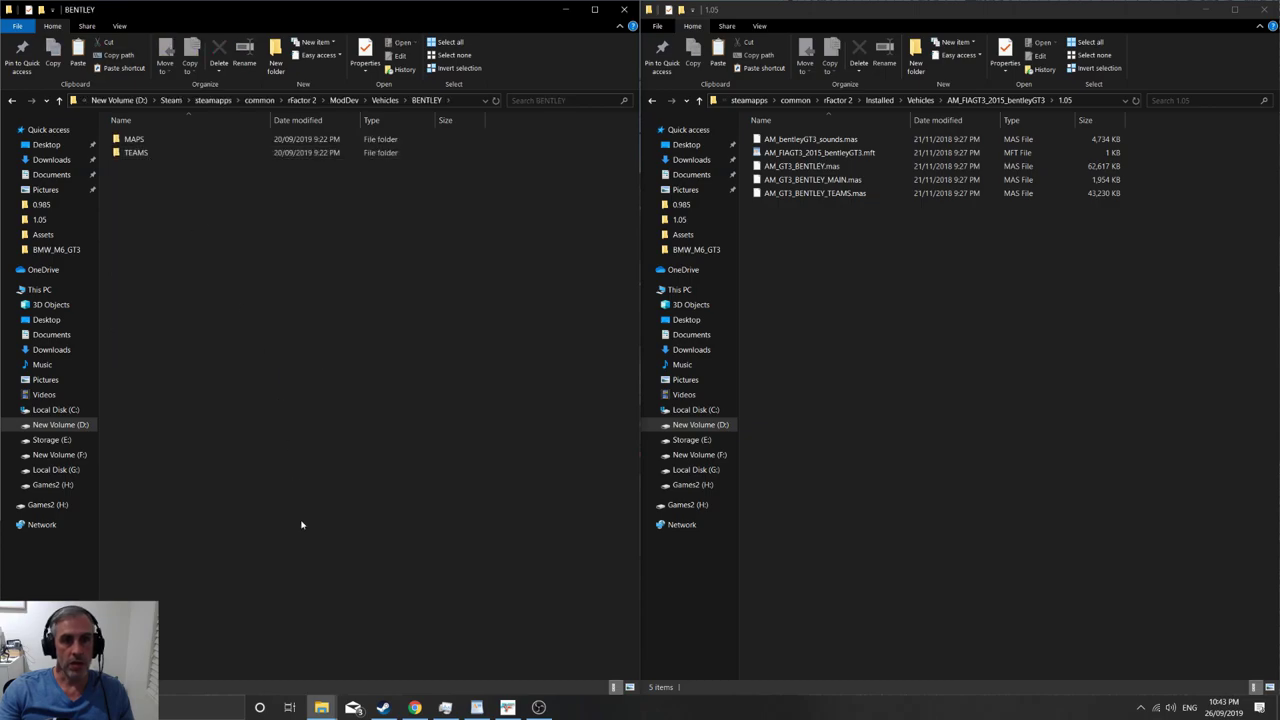
Step: Copy the full path of the installed AM_FIAGT3_2015_bentleyGT3 version 1.05 folder
click(937, 323)
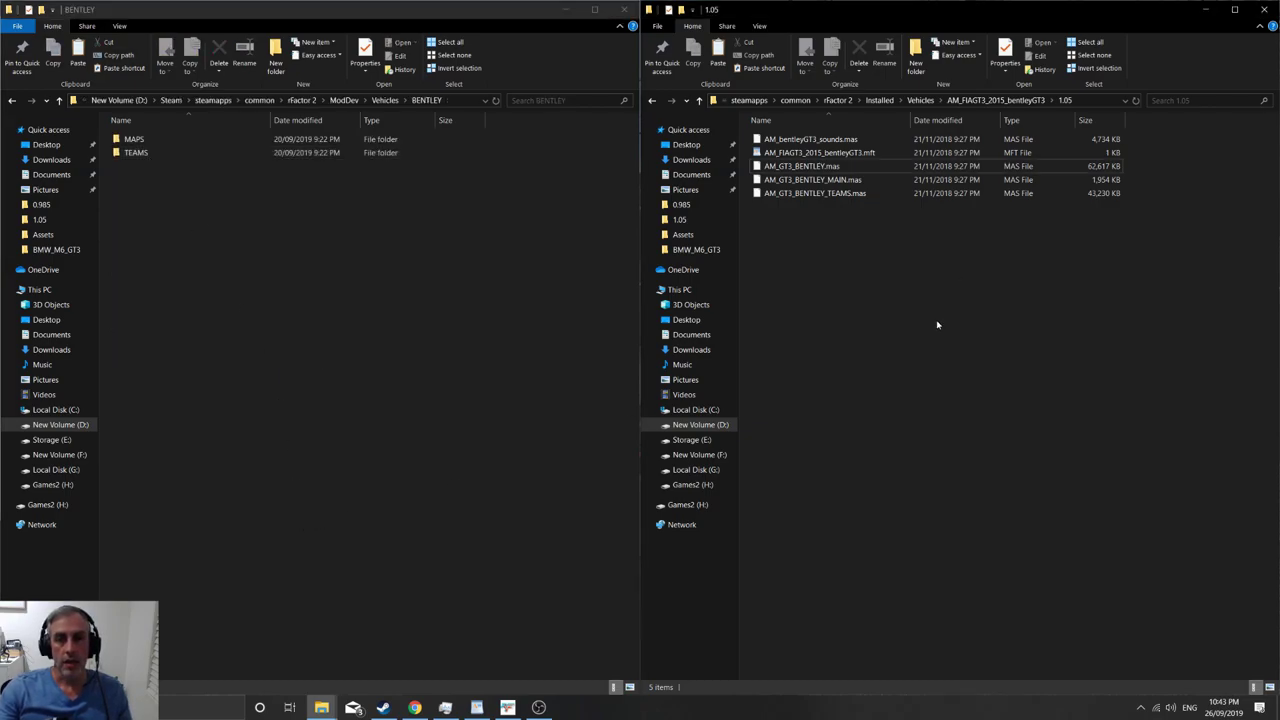
click(1086, 104)
key(ctrl+c)
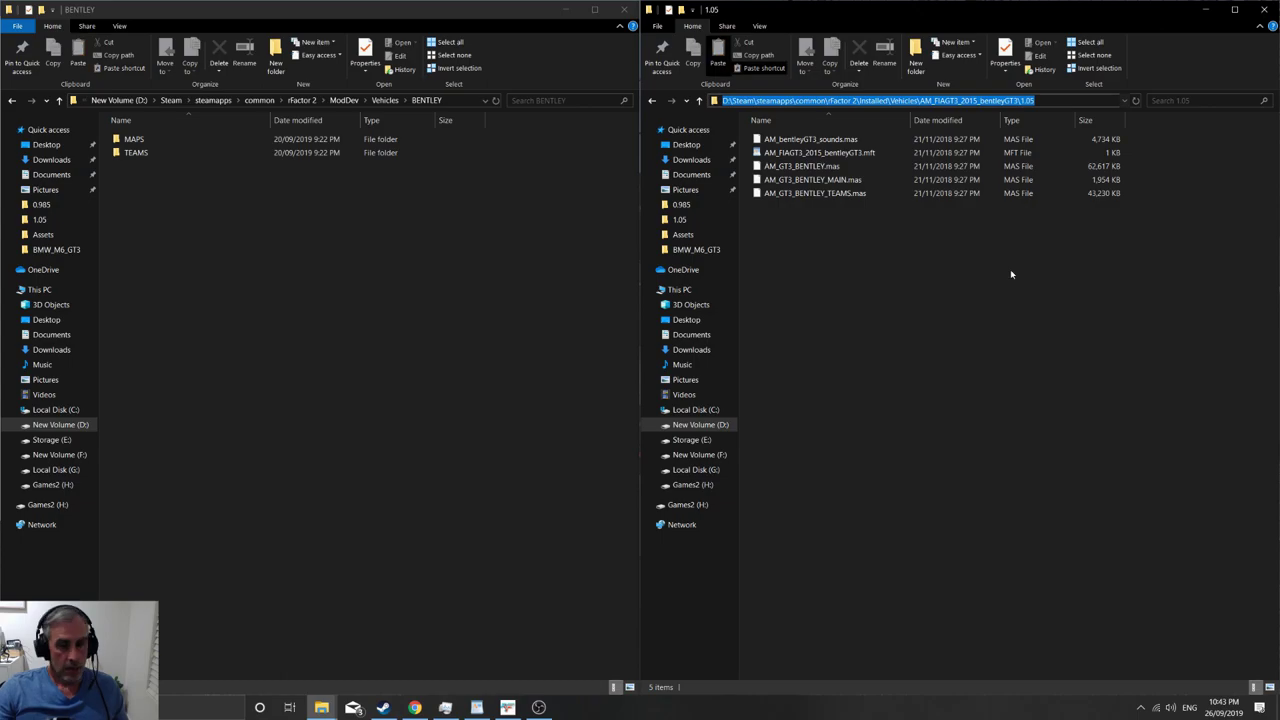
click(1004, 314)
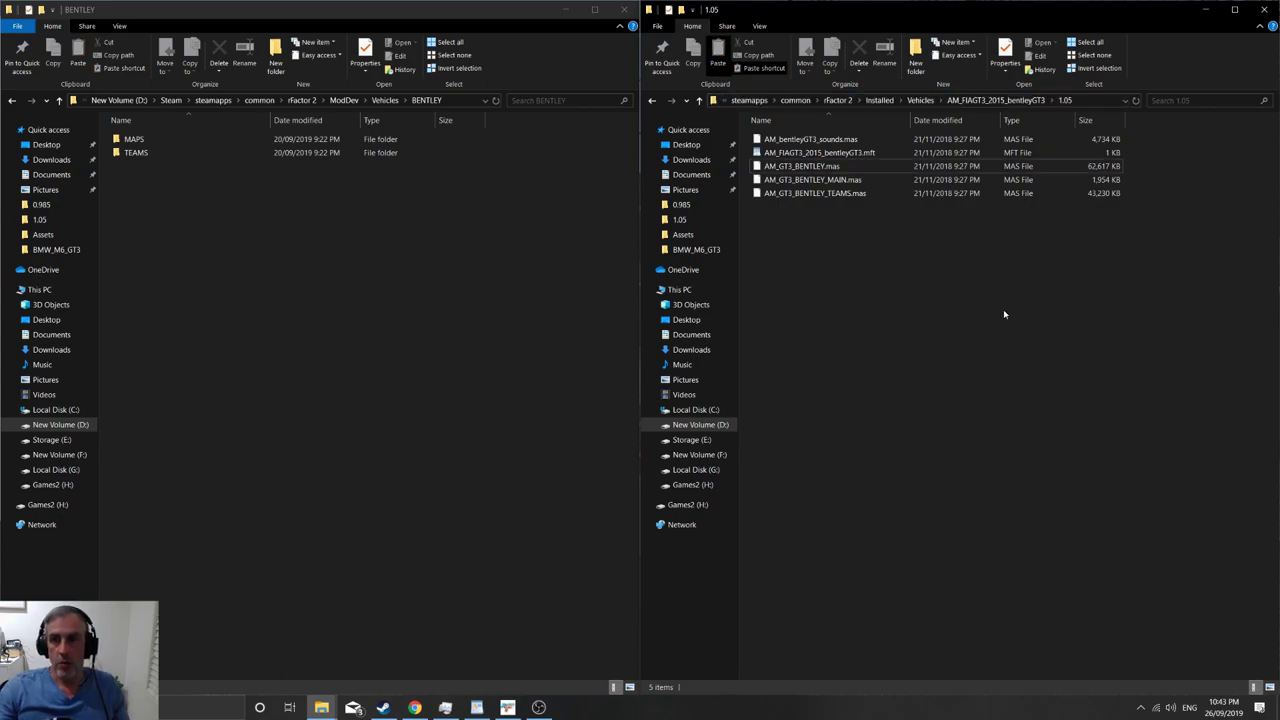
Step: Launch the gMotor2 MAS File Utility and position its window over the folder windows
click(507, 707)
click(414, 521)
drag(530, 96, 541, 108)
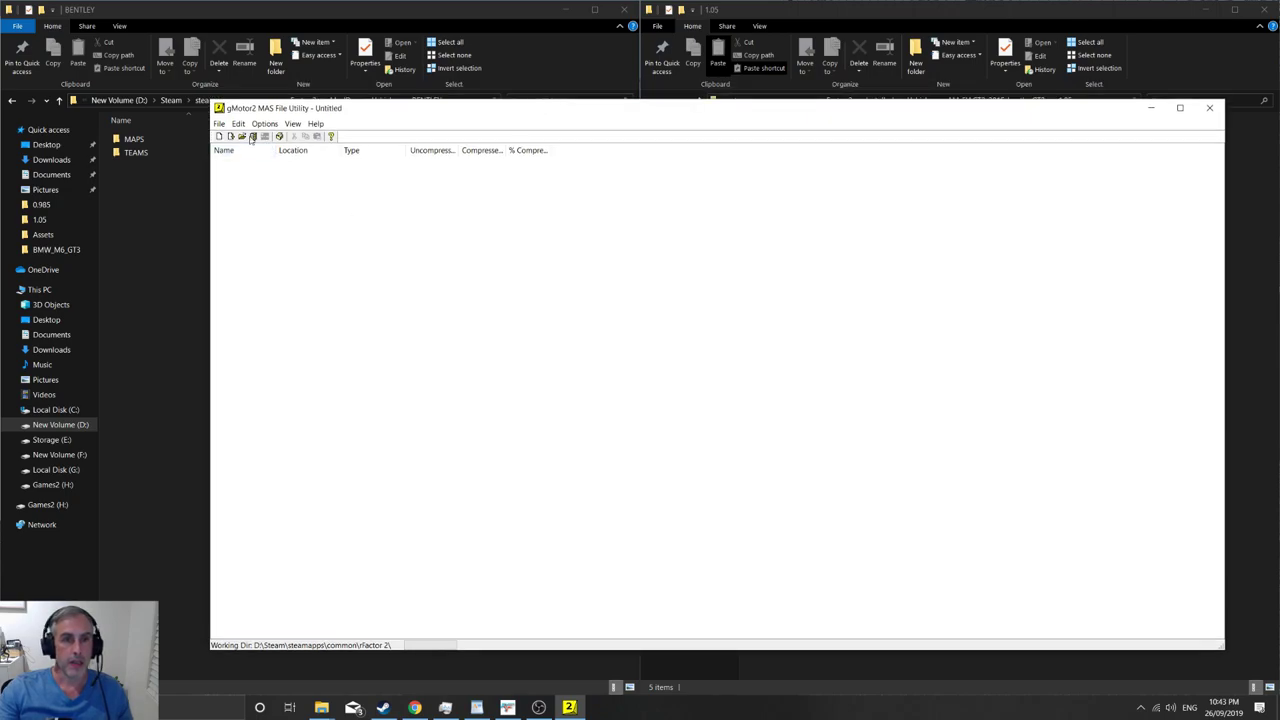
Step: Open the AM_bentleyGT3_sounds.mas archive from the AM_FIAGT3_2015_bentleyGT3 1.05 folder
click(219, 123)
click(240, 149)
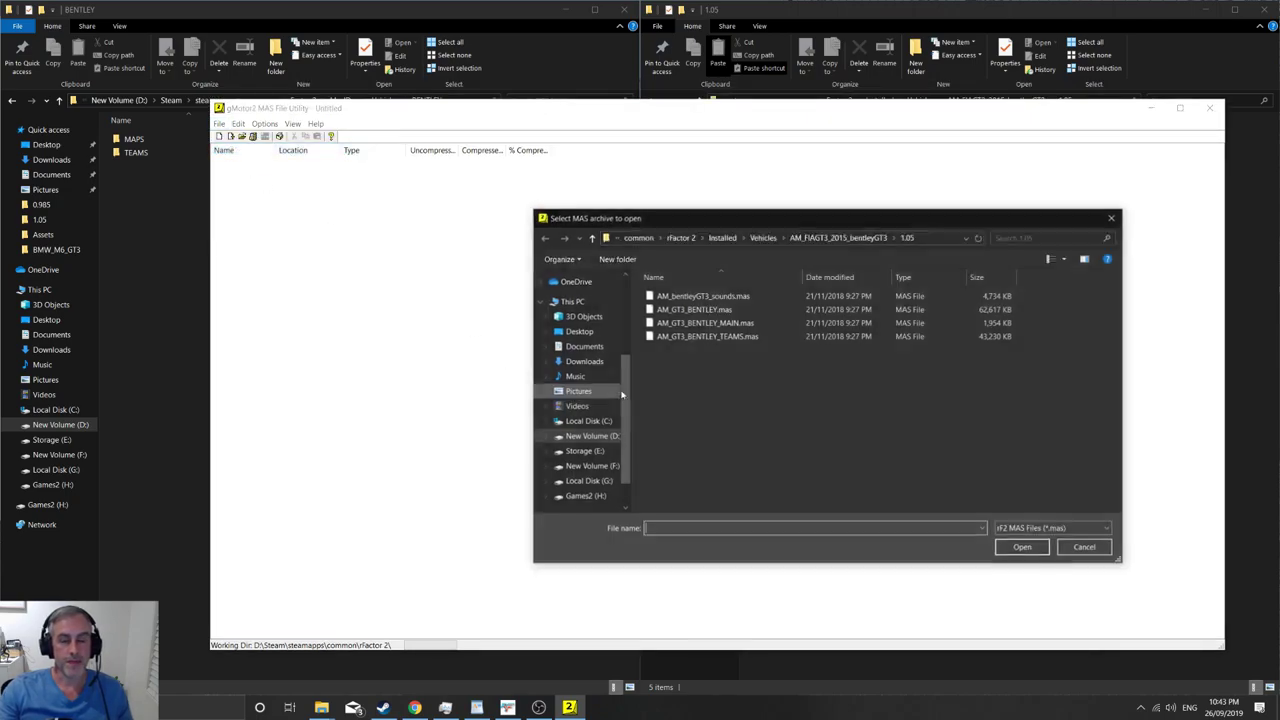
click(925, 237)
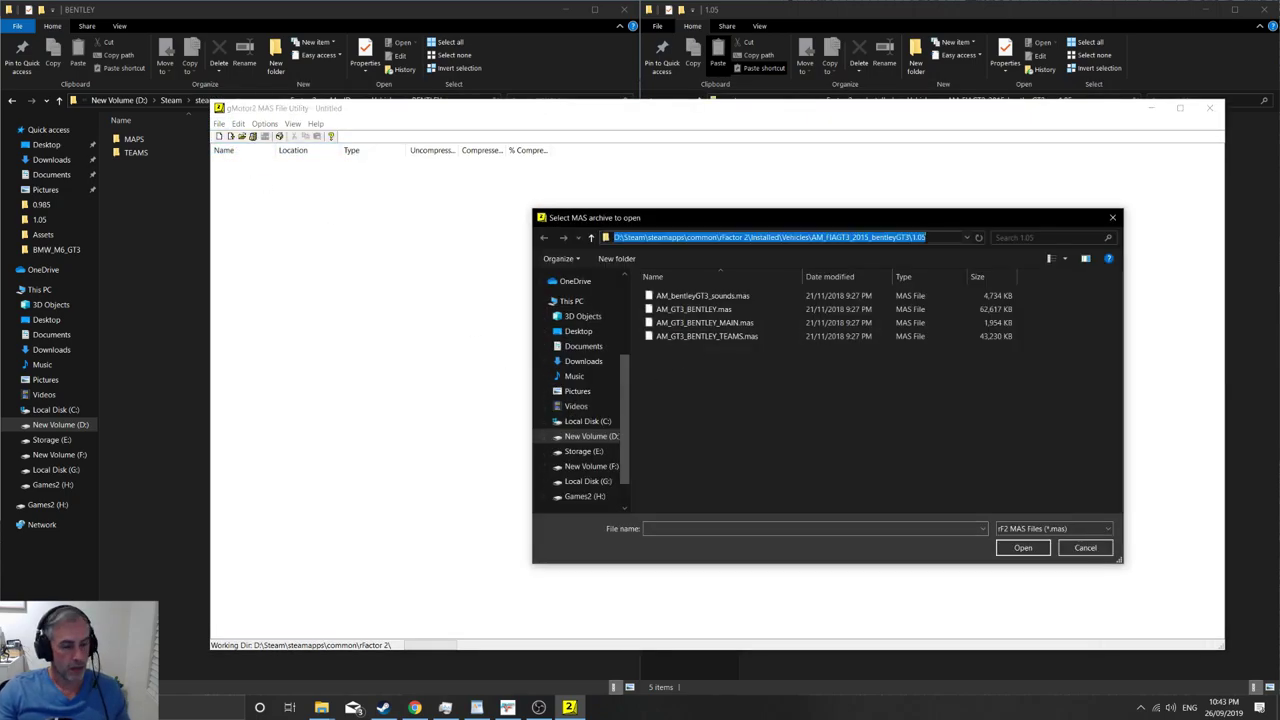
click(925, 237)
key(Escape)
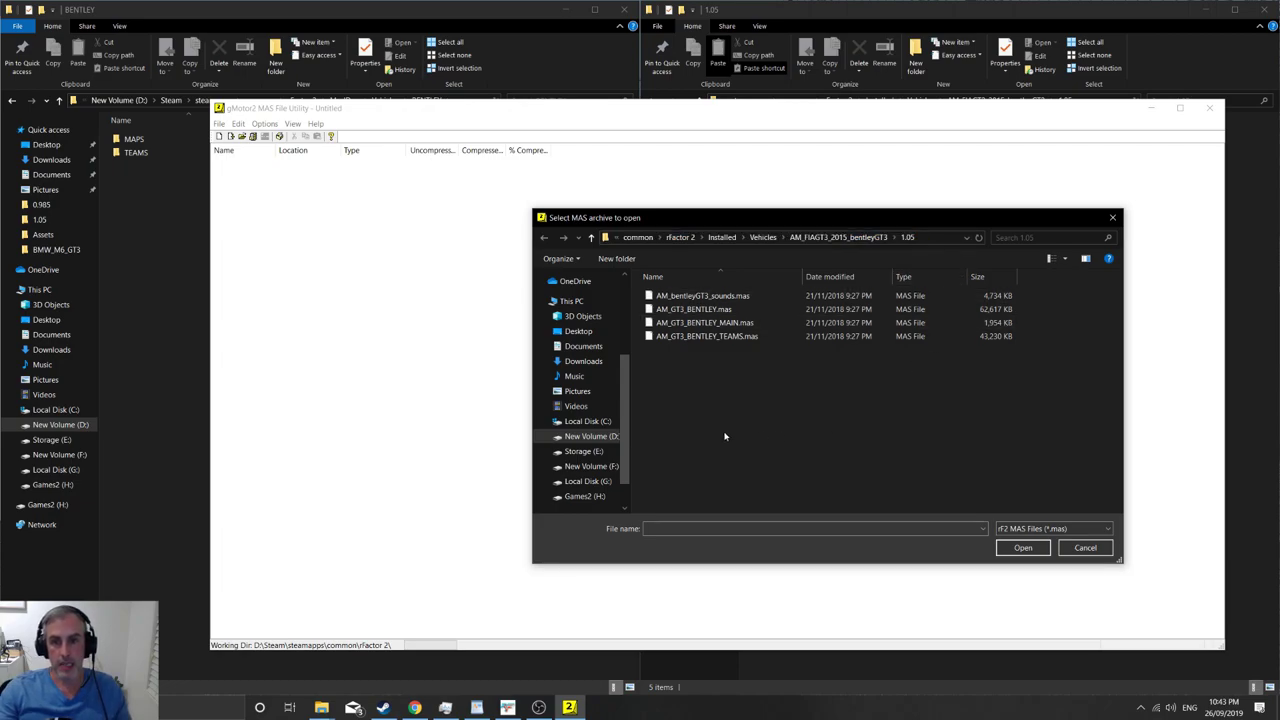
click(705, 297)
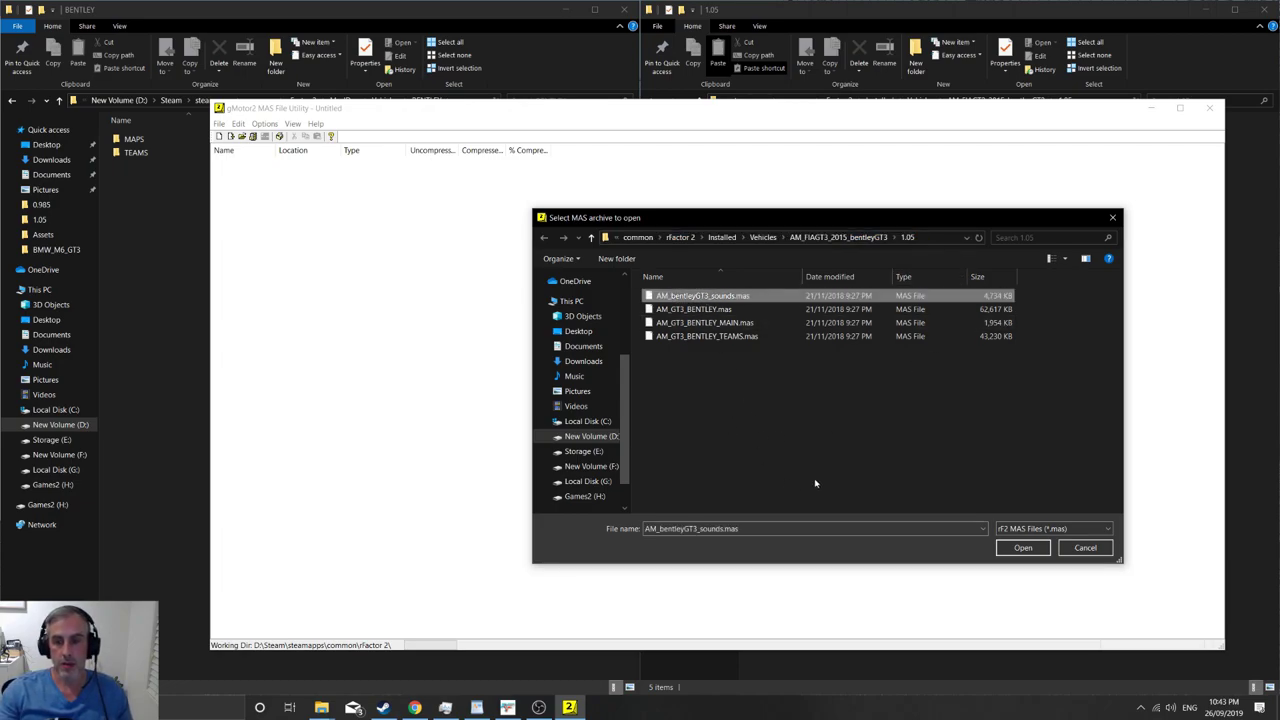
click(1024, 548)
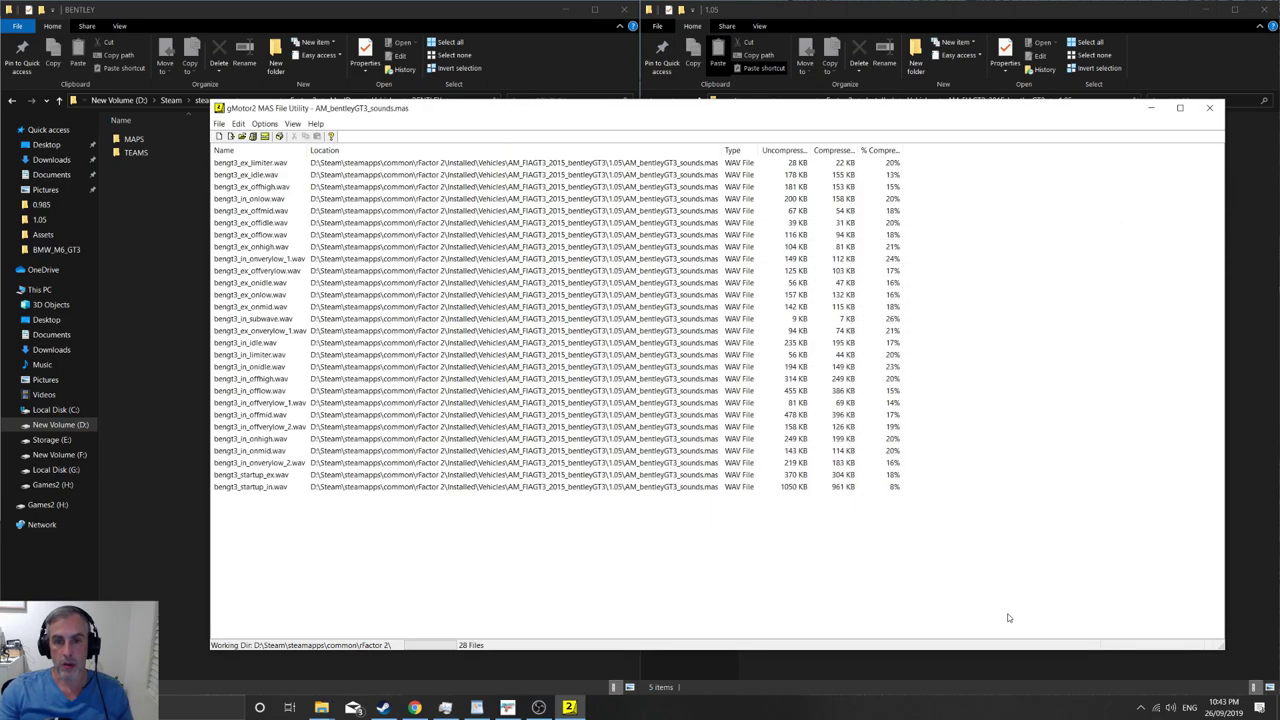
Step: Start extracting all files of the sounds archive and choose the ModDev Sounds folder as the parent destination
click(238, 123)
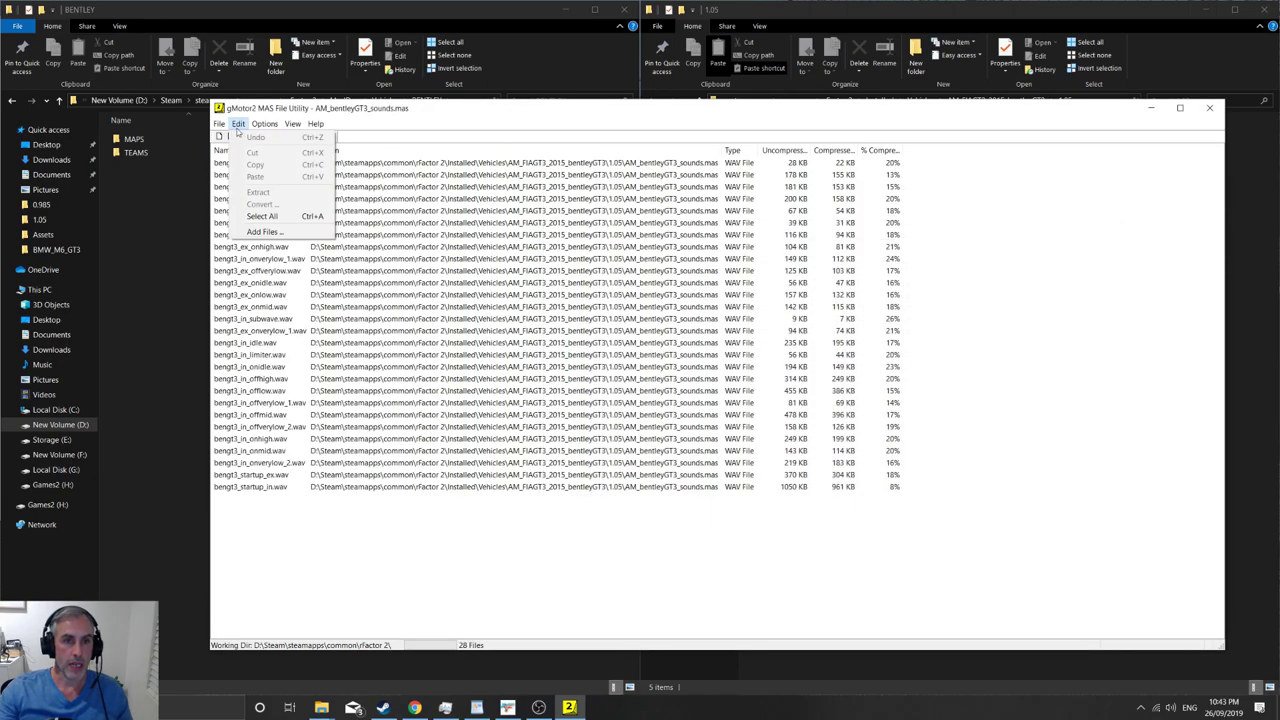
click(265, 214)
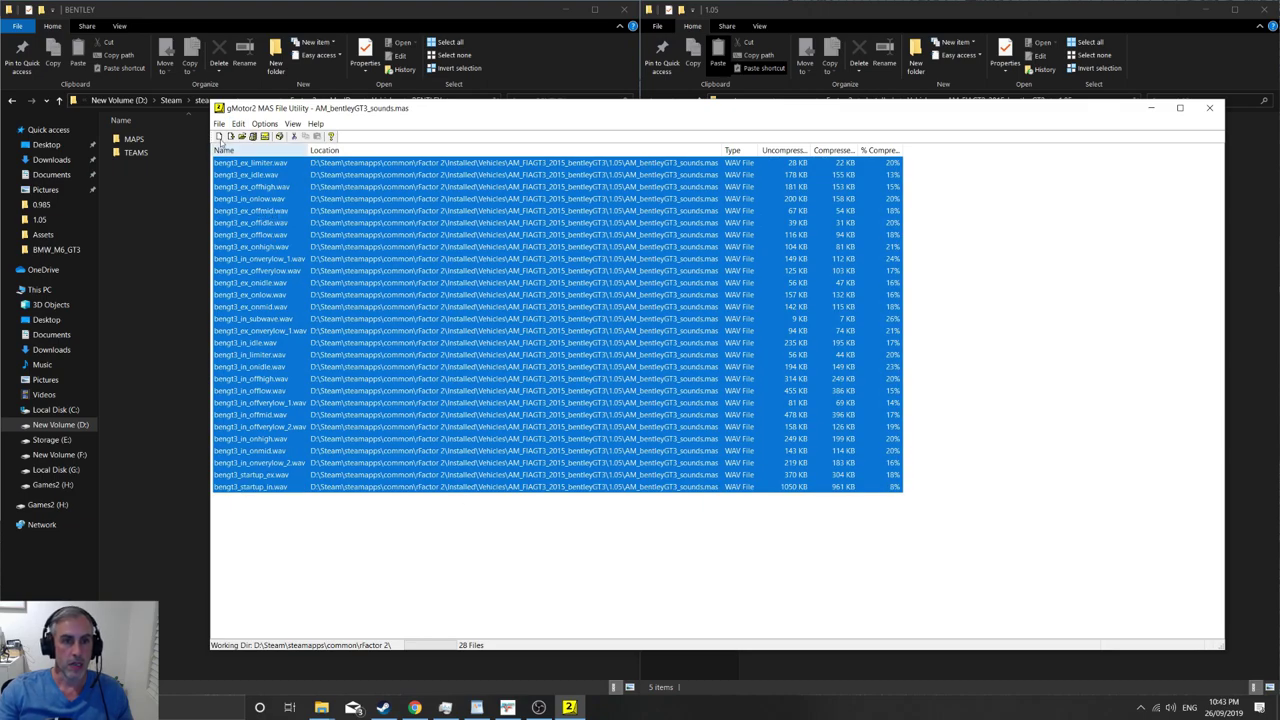
click(238, 123)
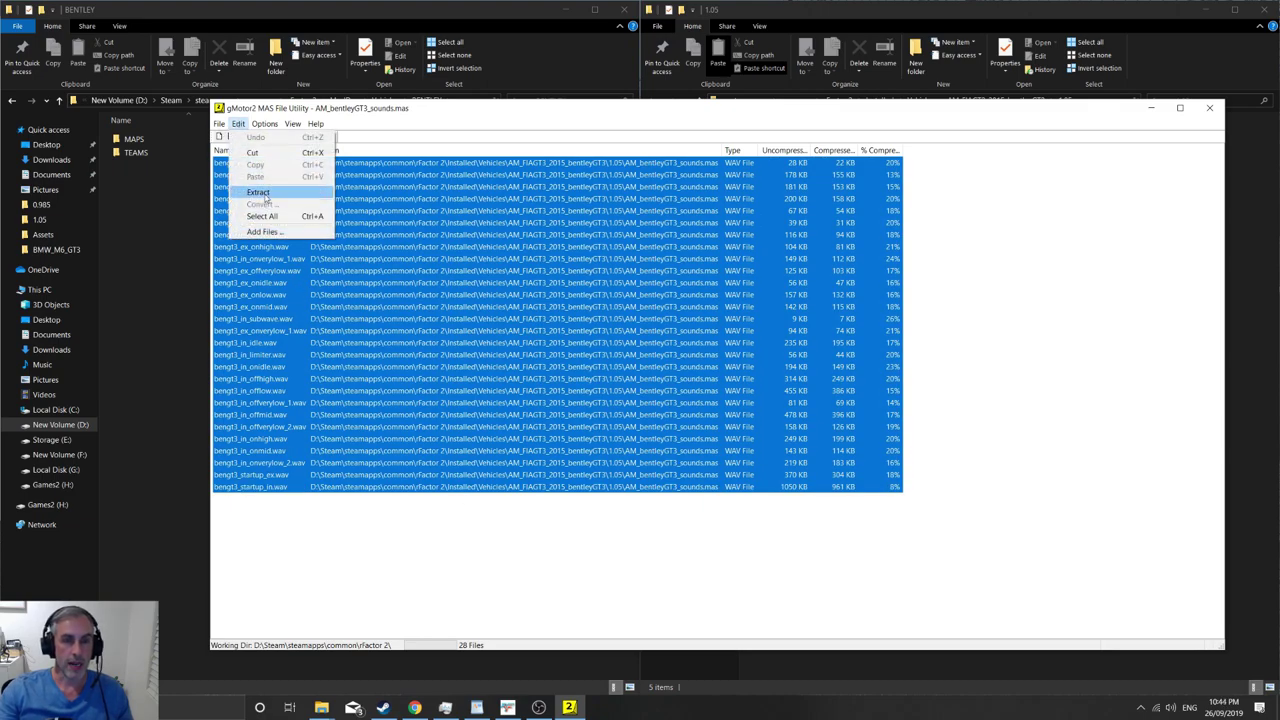
click(266, 196)
scroll(536, 355, down, 10)
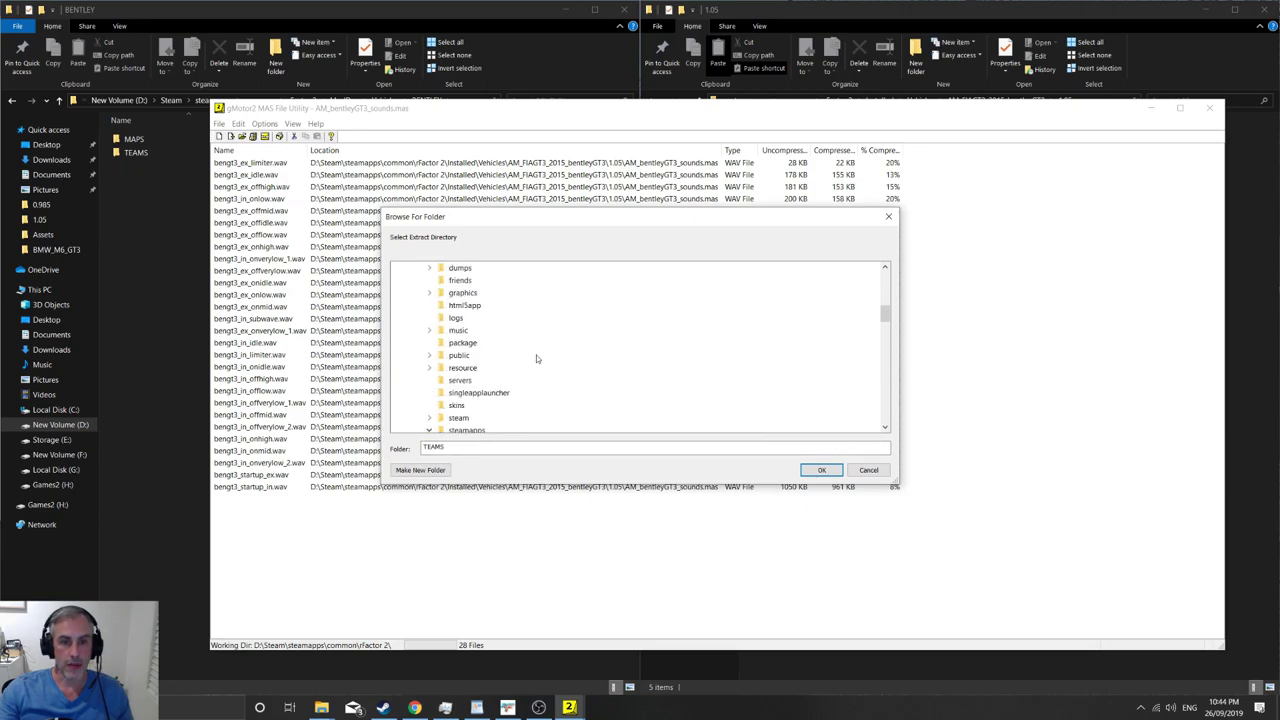
scroll(531, 340, down, 4)
scroll(494, 310, down, 2)
click(495, 332)
scroll(703, 396, down, 3)
double_click(507, 380)
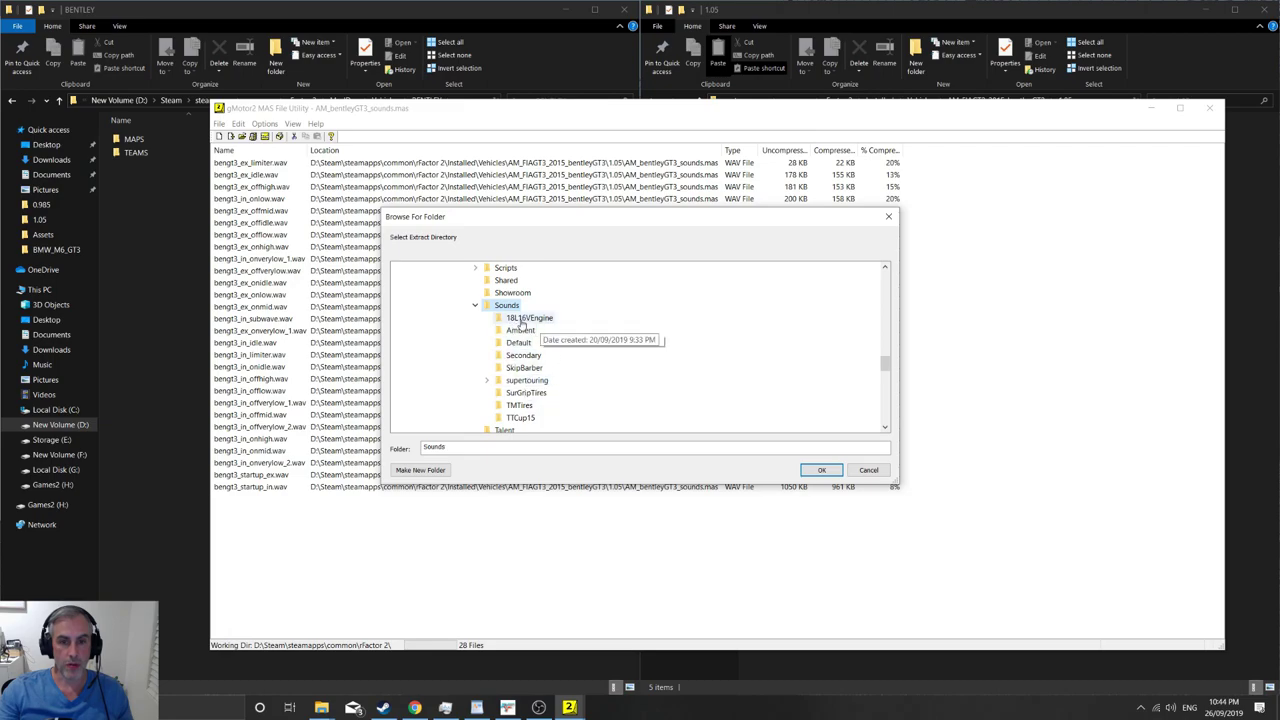
Step: Create a BENTLEY folder inside Sounds and extract the sound files into it
click(432, 471)
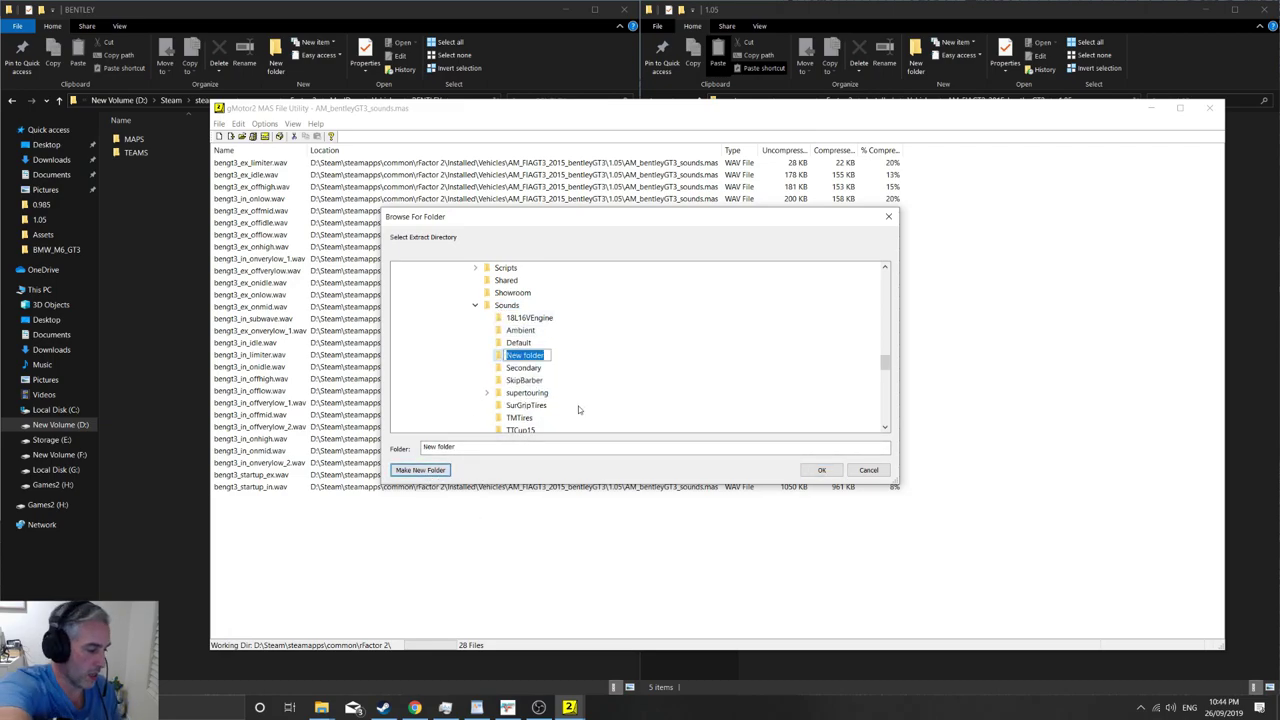
text(bENTLEY)
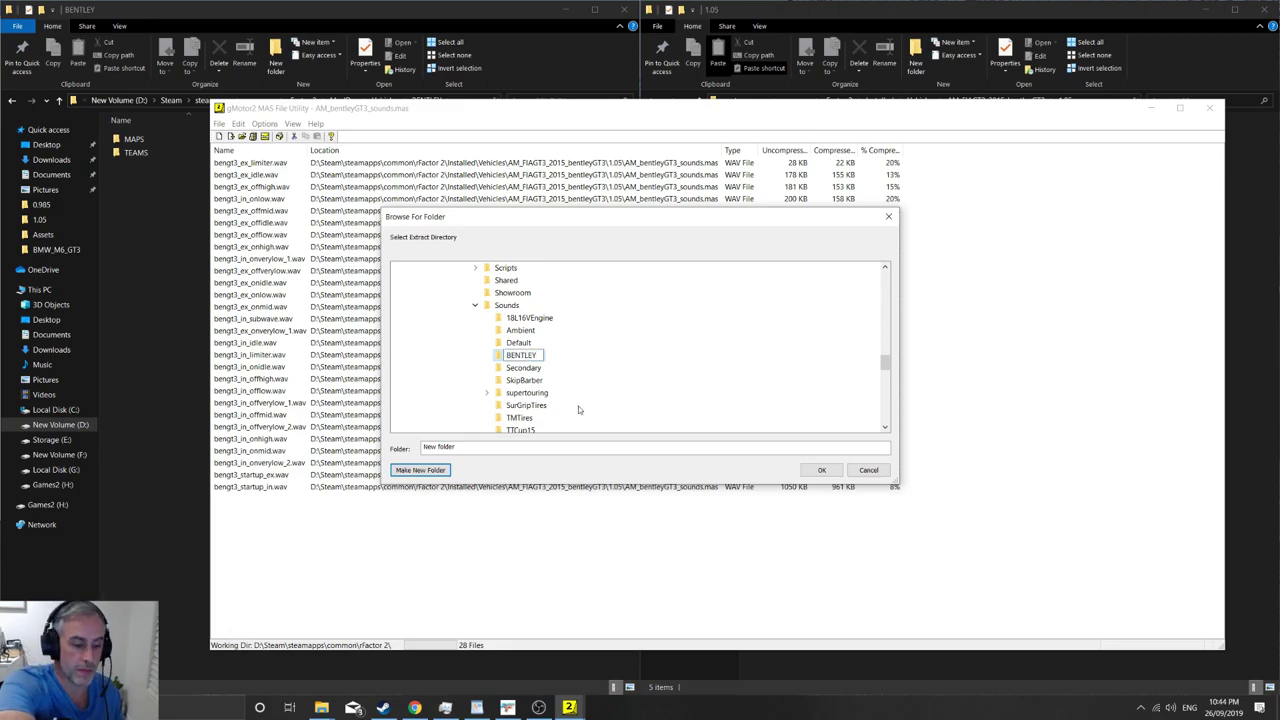
key(Return)
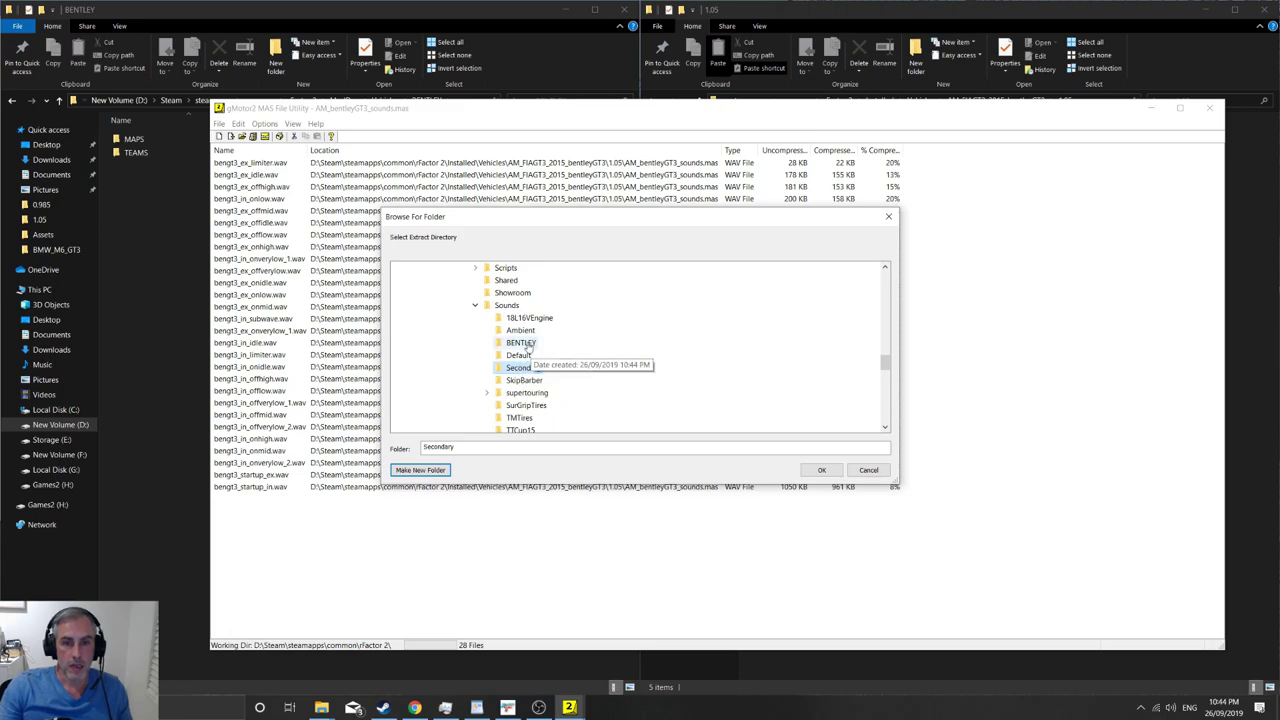
click(821, 470)
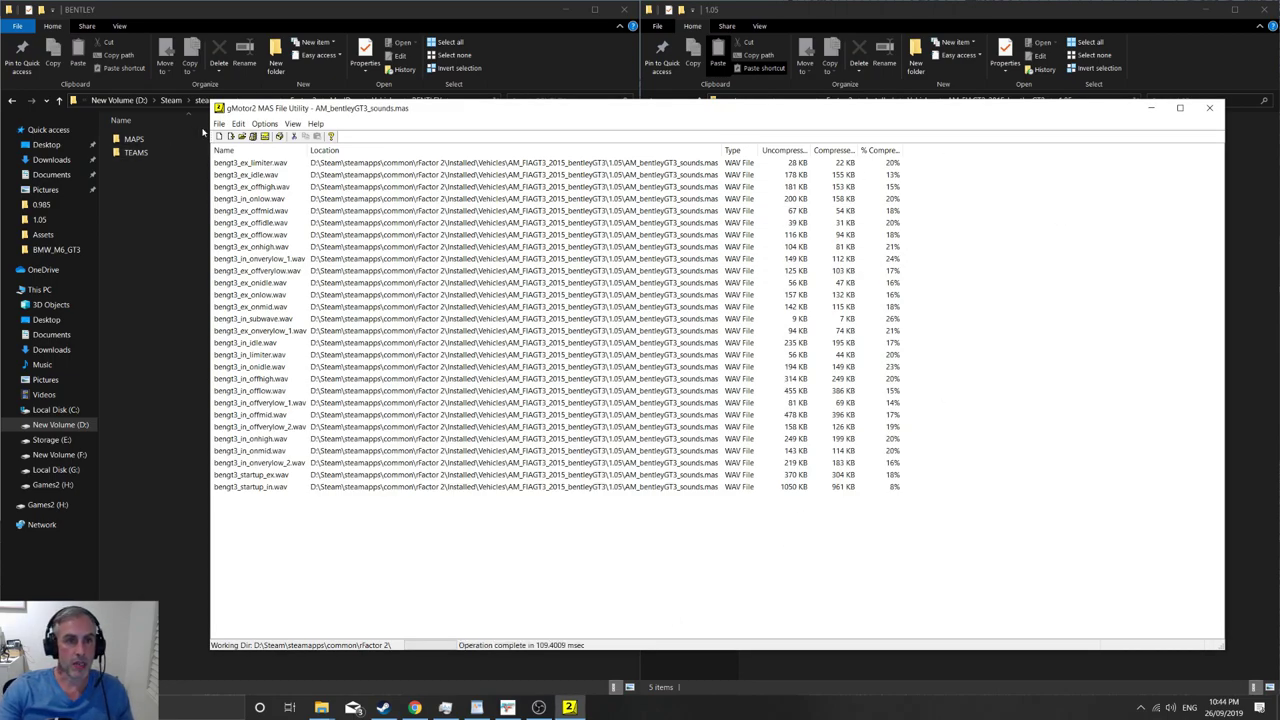
Step: Open the AM_GT3_BENTLEY.mas archive from the same 1.05 folder
click(219, 123)
click(240, 149)
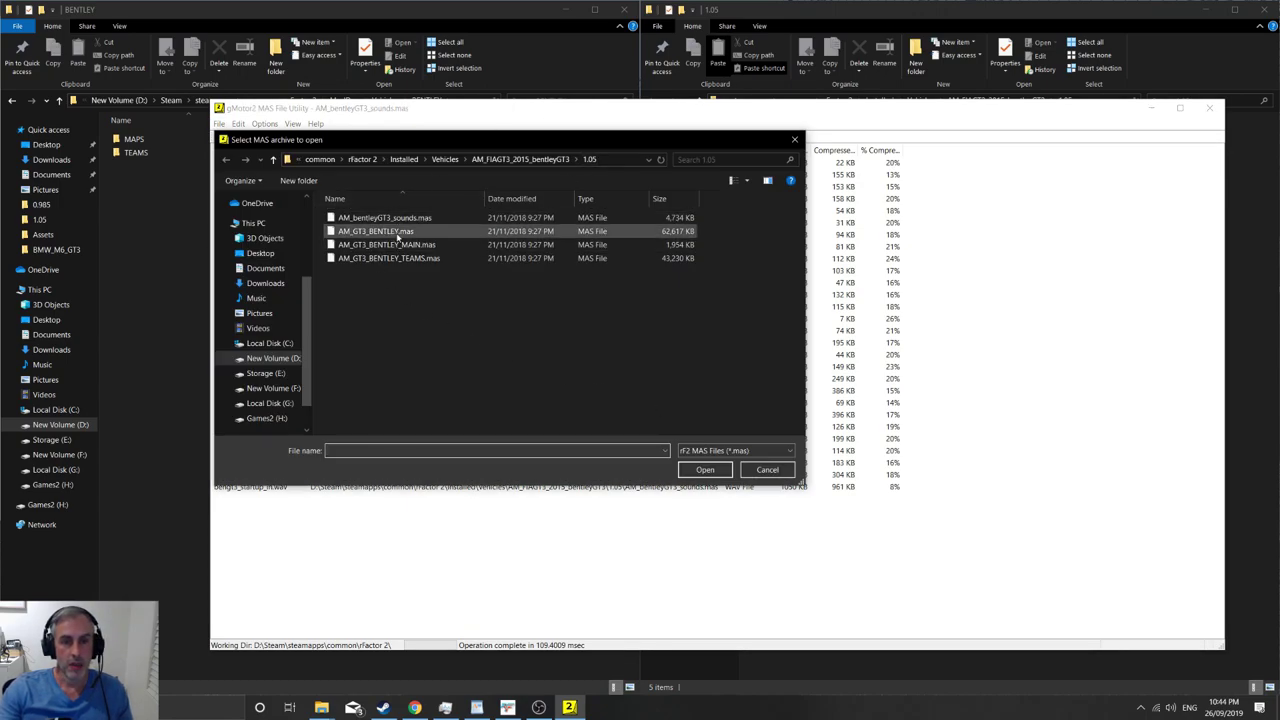
click(412, 234)
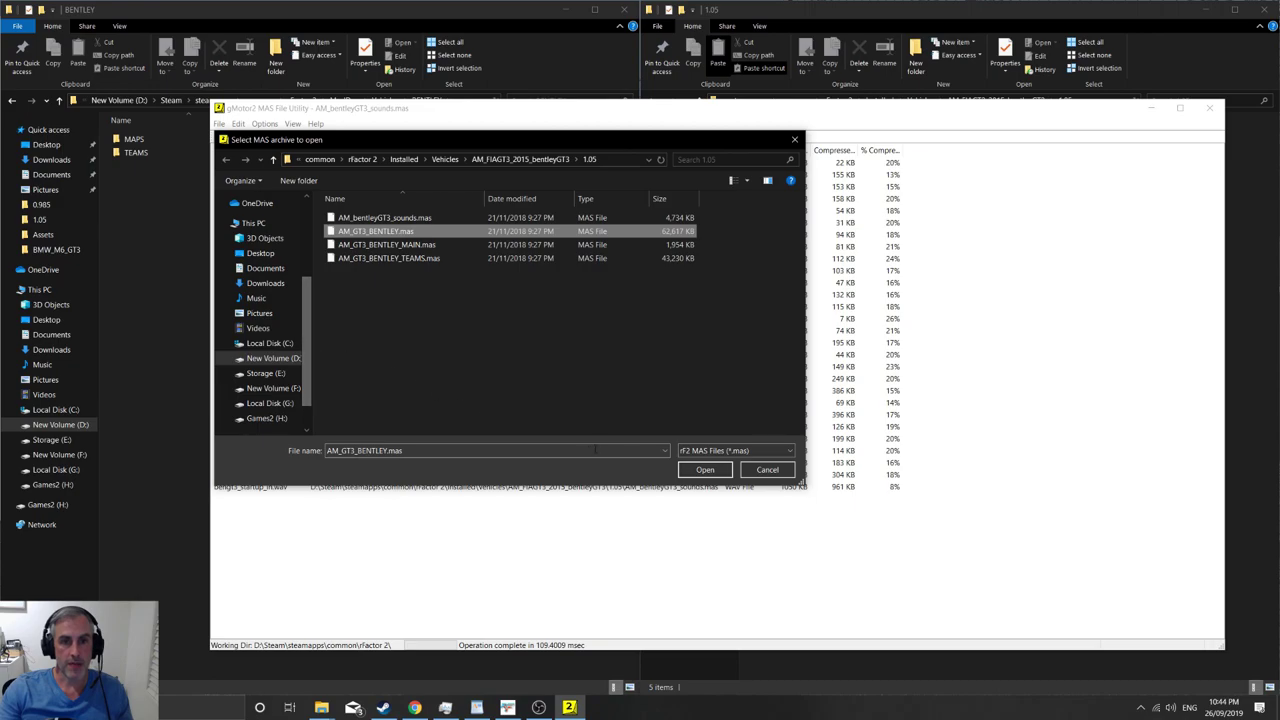
click(705, 469)
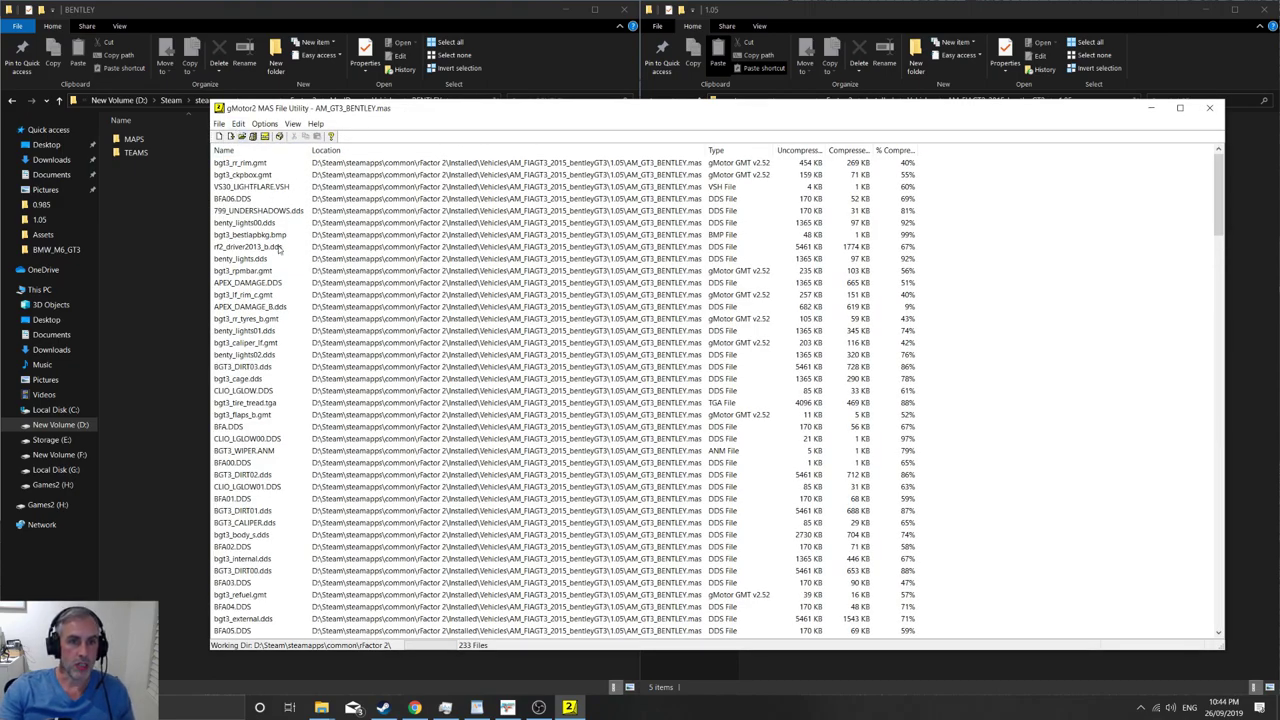
Step: Extract all files of AM_GT3_BENTLEY.mas into the MAPS folder inside Vehicles\BENTLEY
click(239, 124)
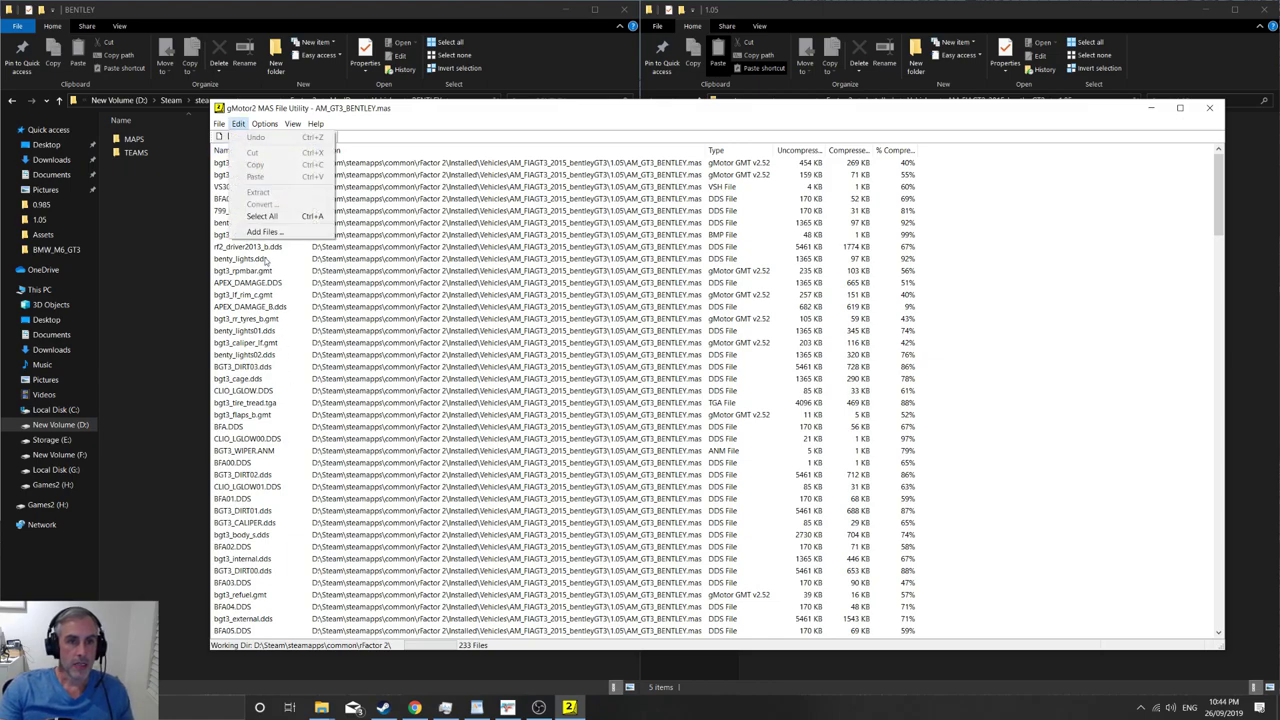
click(262, 216)
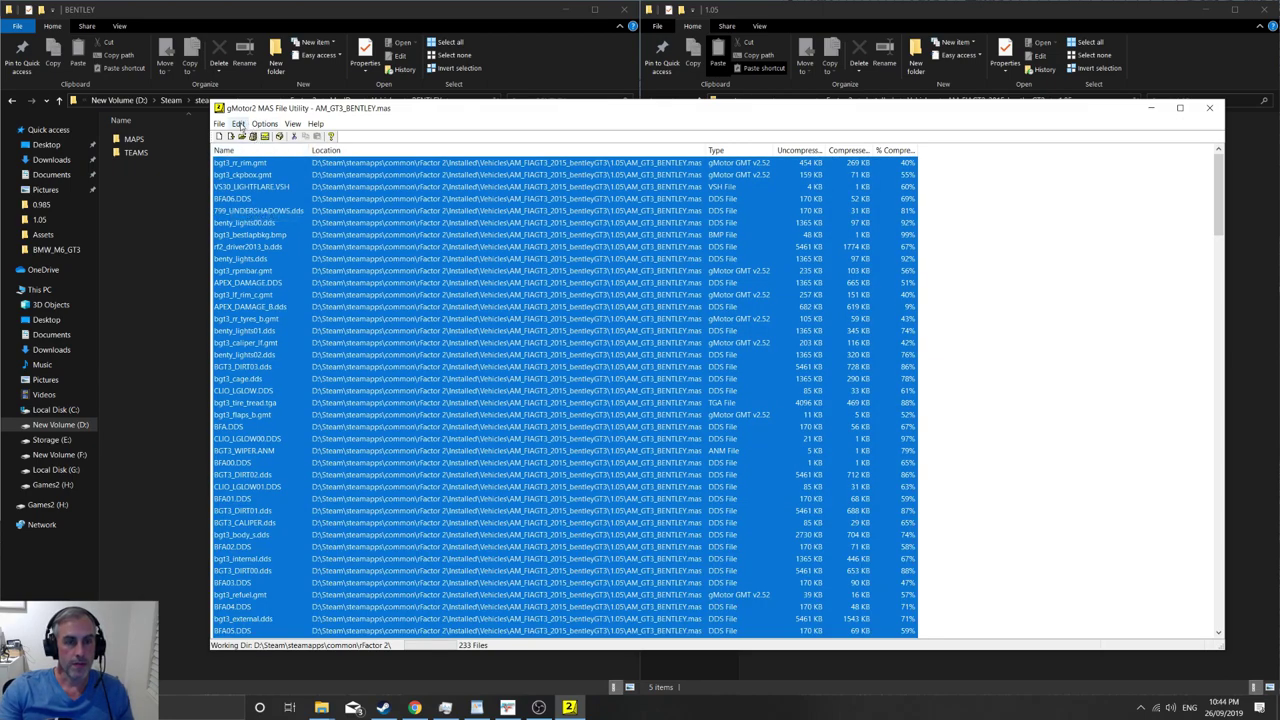
click(239, 124)
click(258, 194)
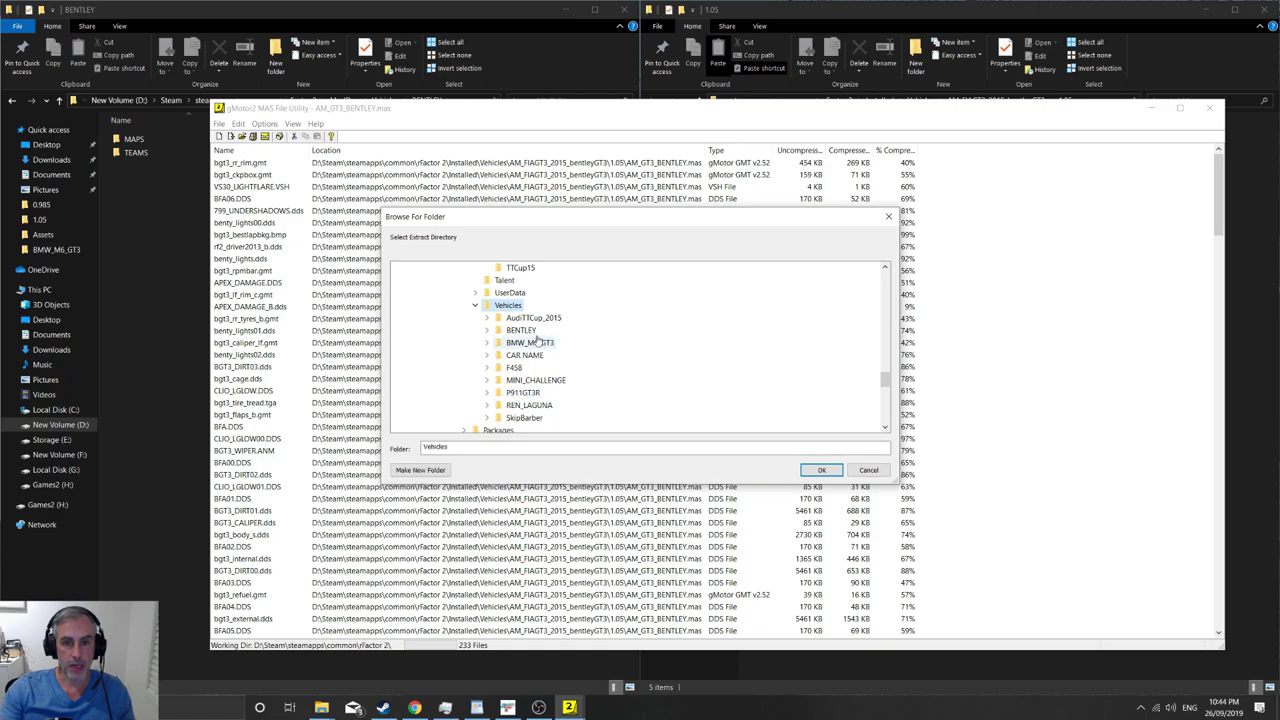
click(521, 330)
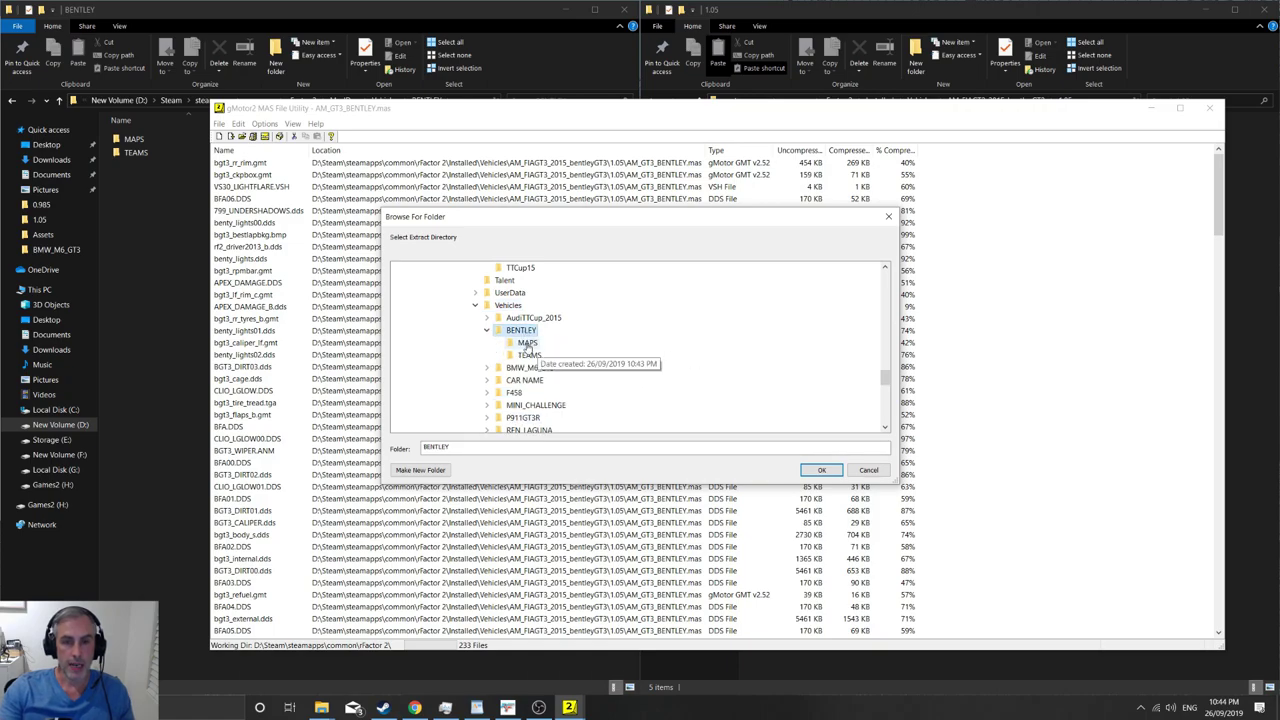
click(527, 343)
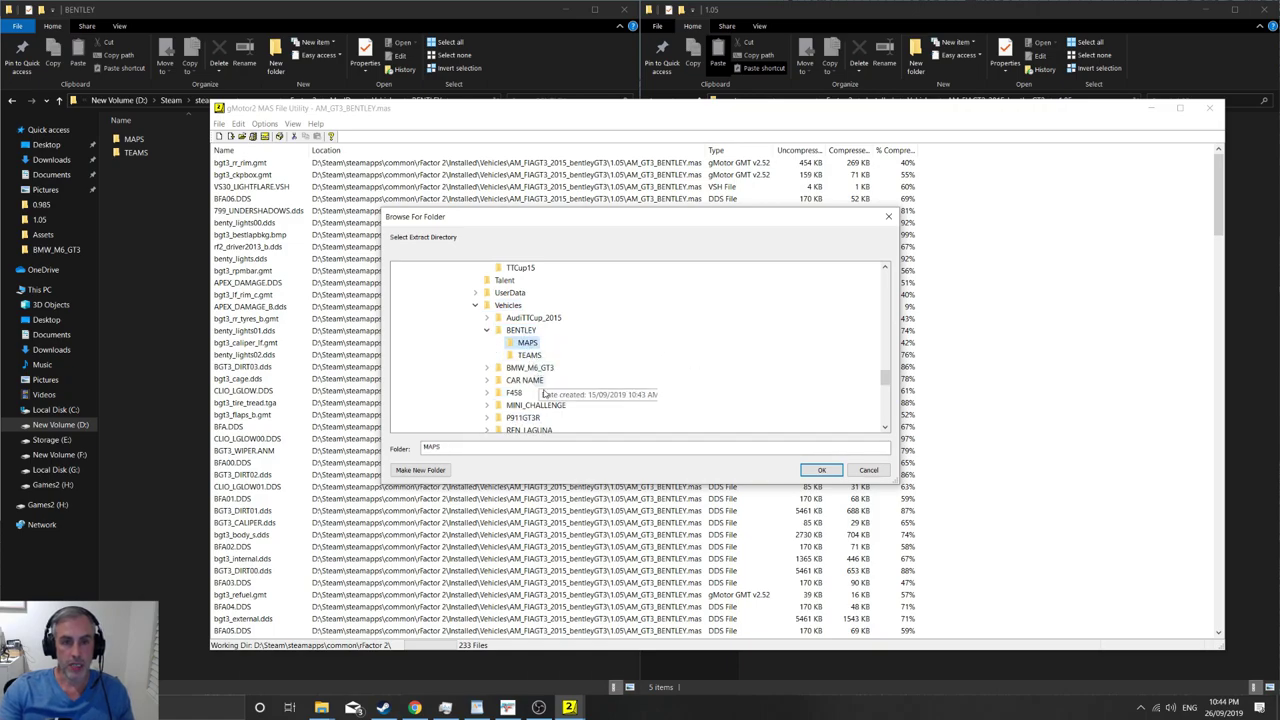
click(822, 471)
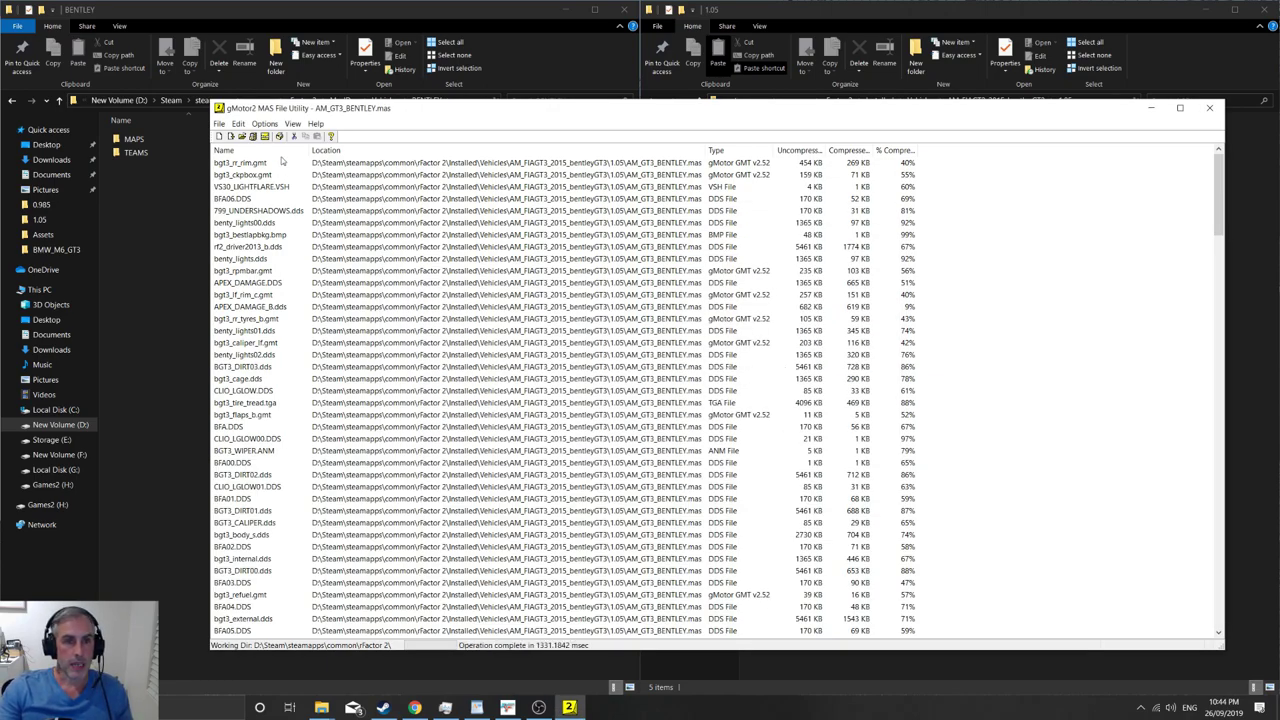
Step: Open the AM_GT3_BENTLEY_MAIN.mas archive from the 1.05 folder
click(219, 123)
click(232, 149)
click(385, 245)
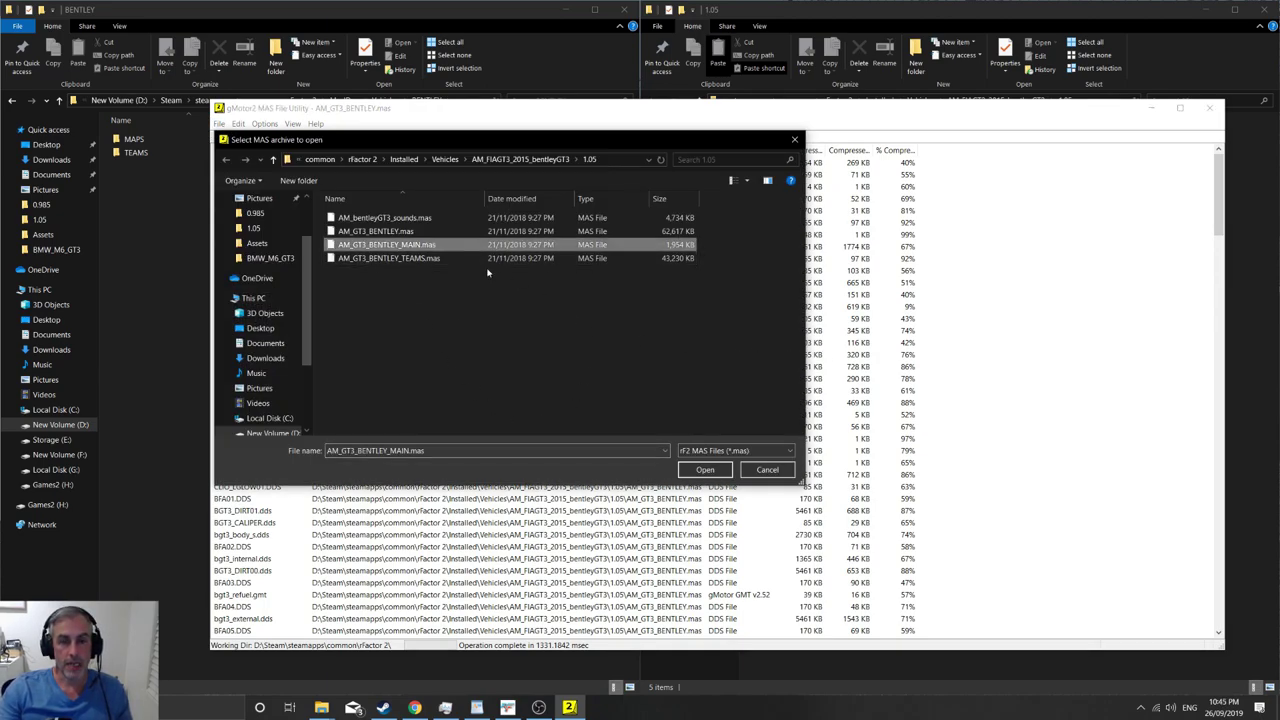
click(704, 469)
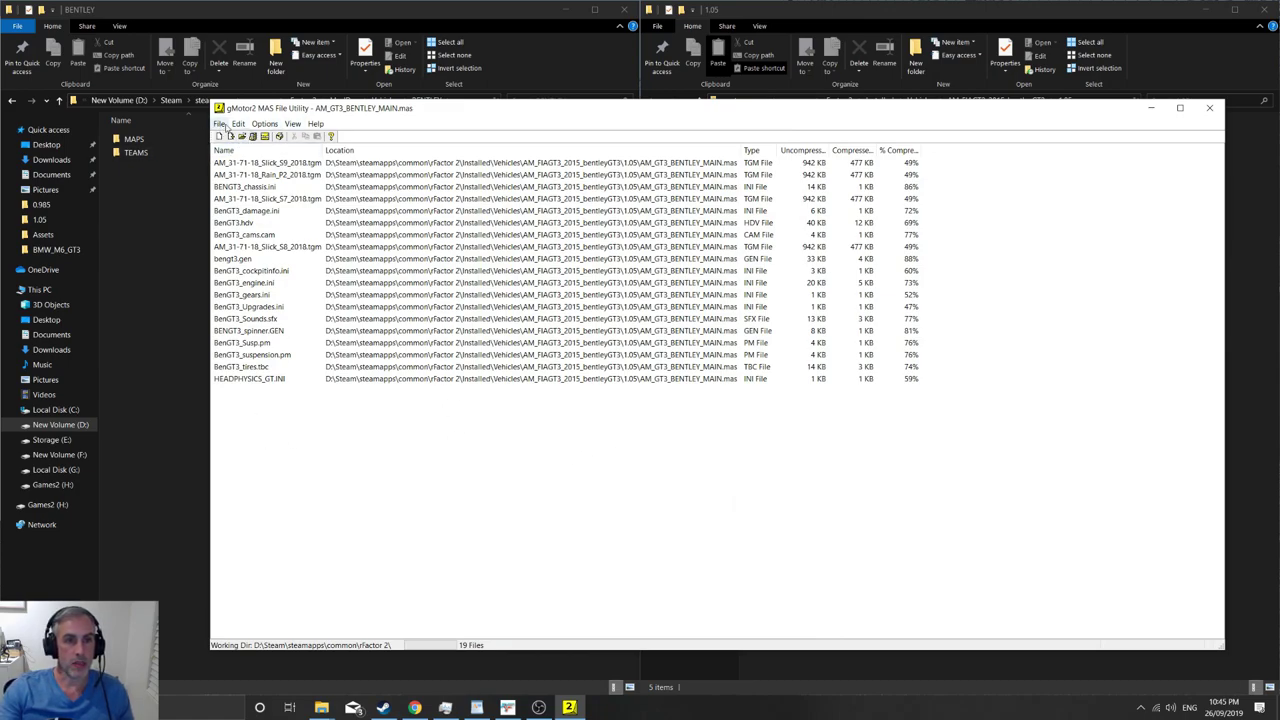
Step: Extract all files of the MAIN archive directly into the Vehicles\BENTLEY folder
click(238, 123)
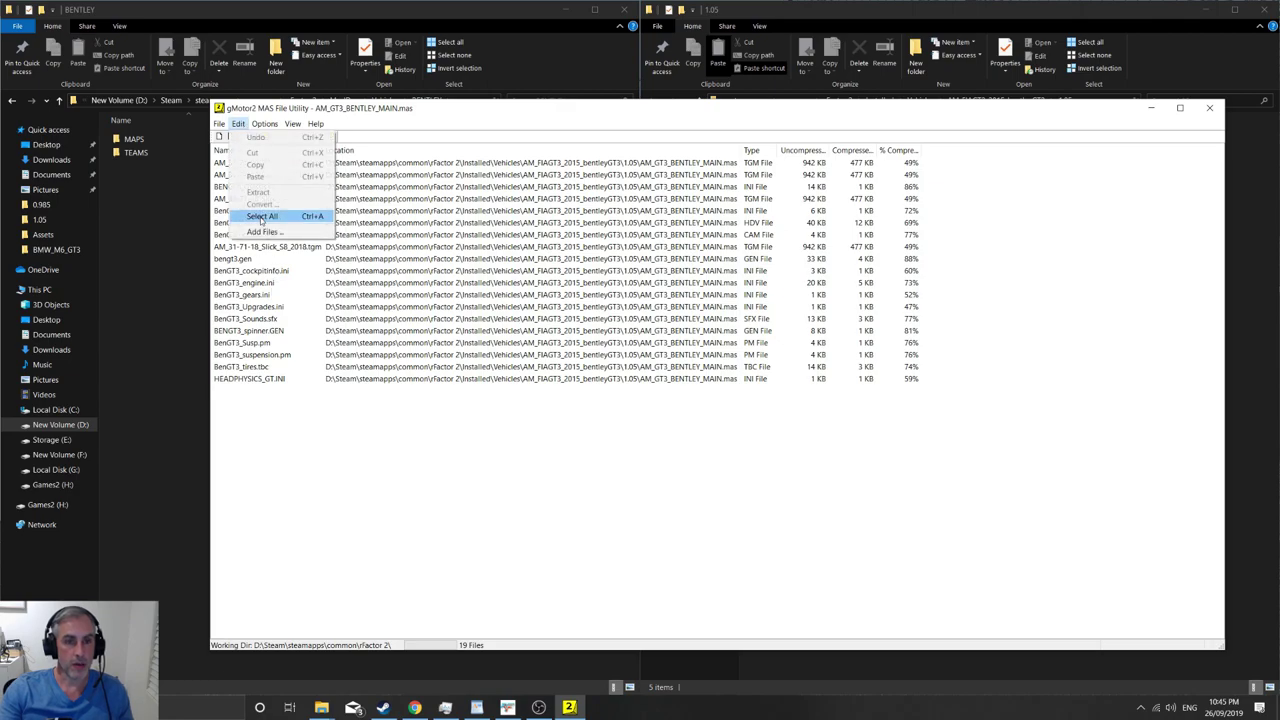
click(282, 217)
click(238, 123)
click(285, 193)
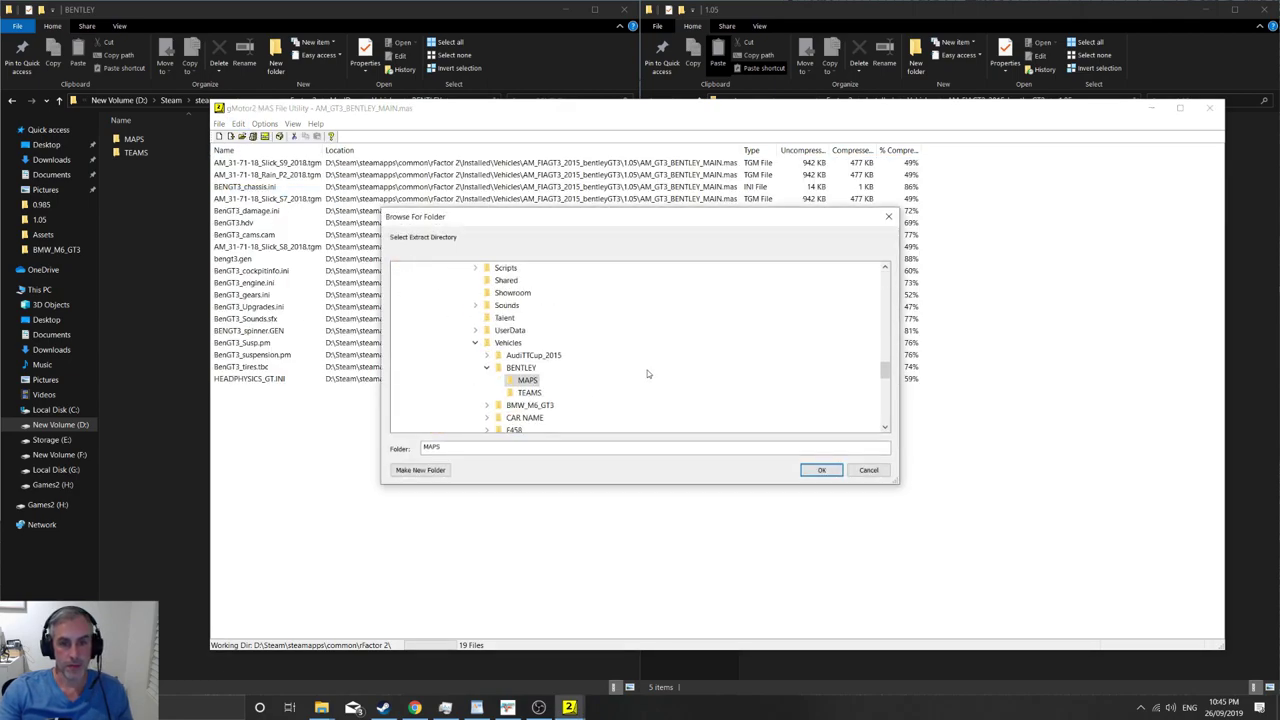
scroll(614, 335, up, 1)
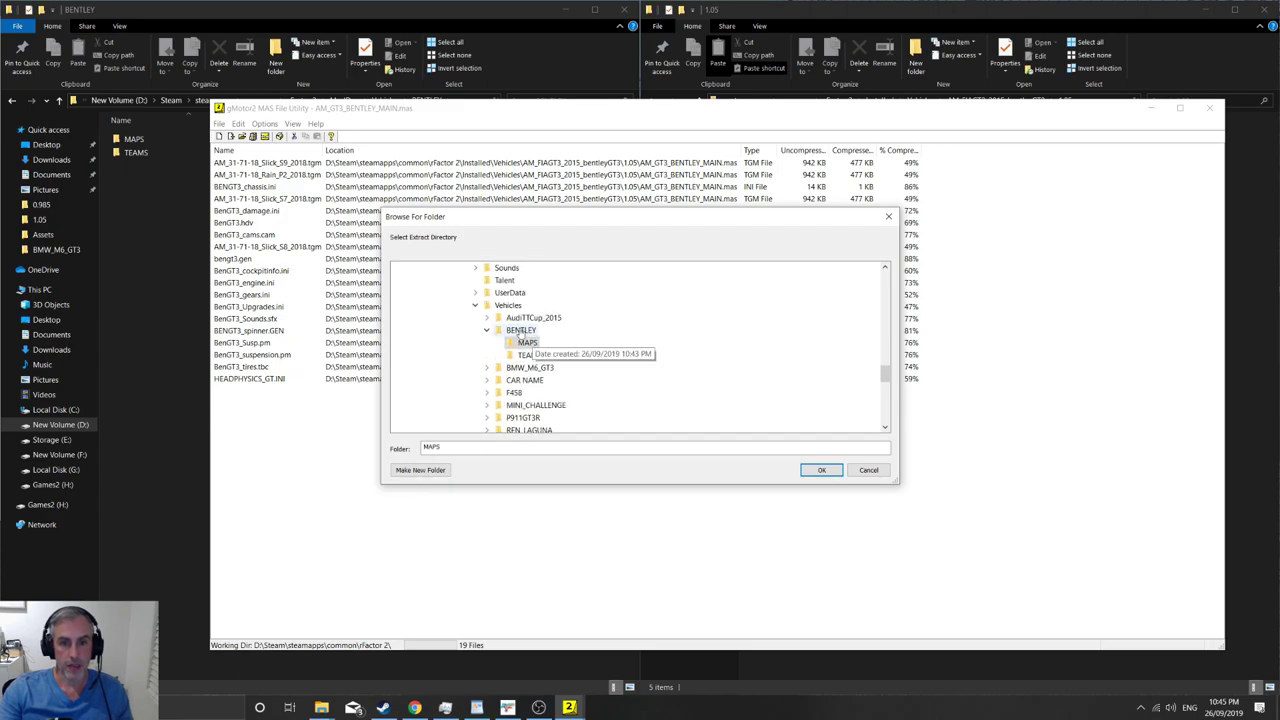
click(521, 330)
click(821, 470)
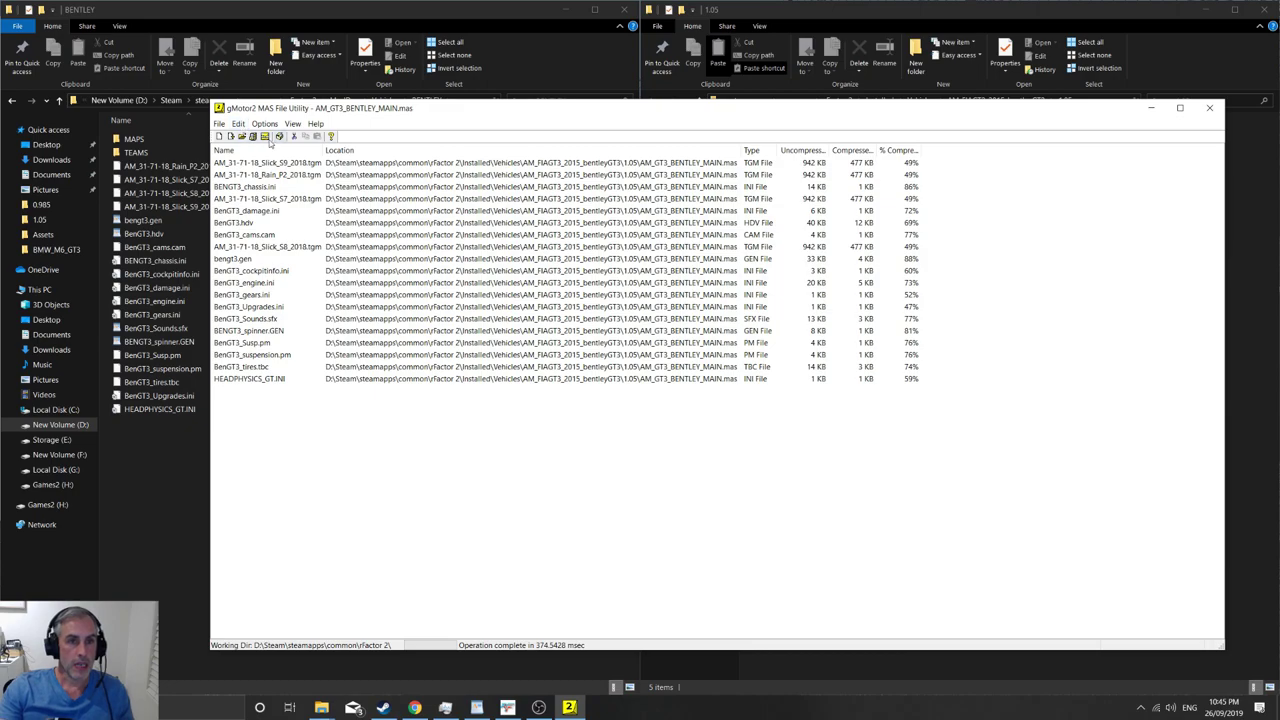
Step: Open the AM_GT3_BENTLEY_TEAMS.mas archive from the 1.05 folder
click(219, 123)
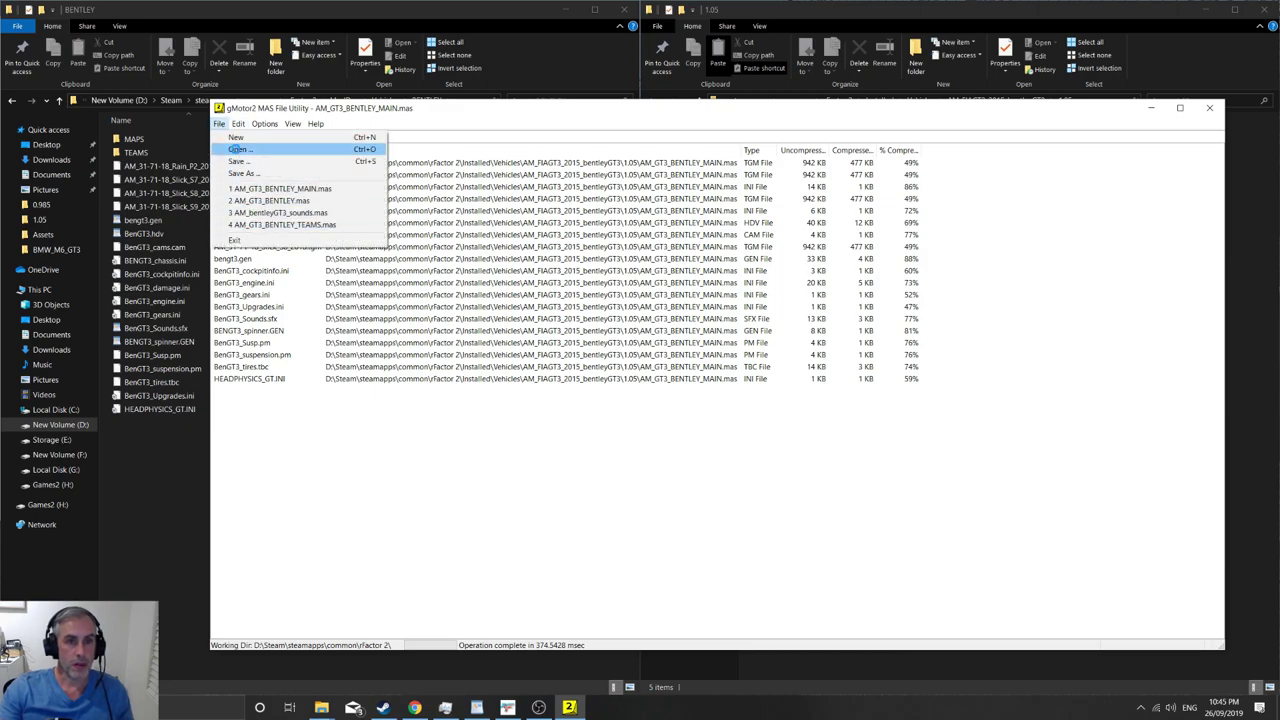
click(237, 152)
click(390, 260)
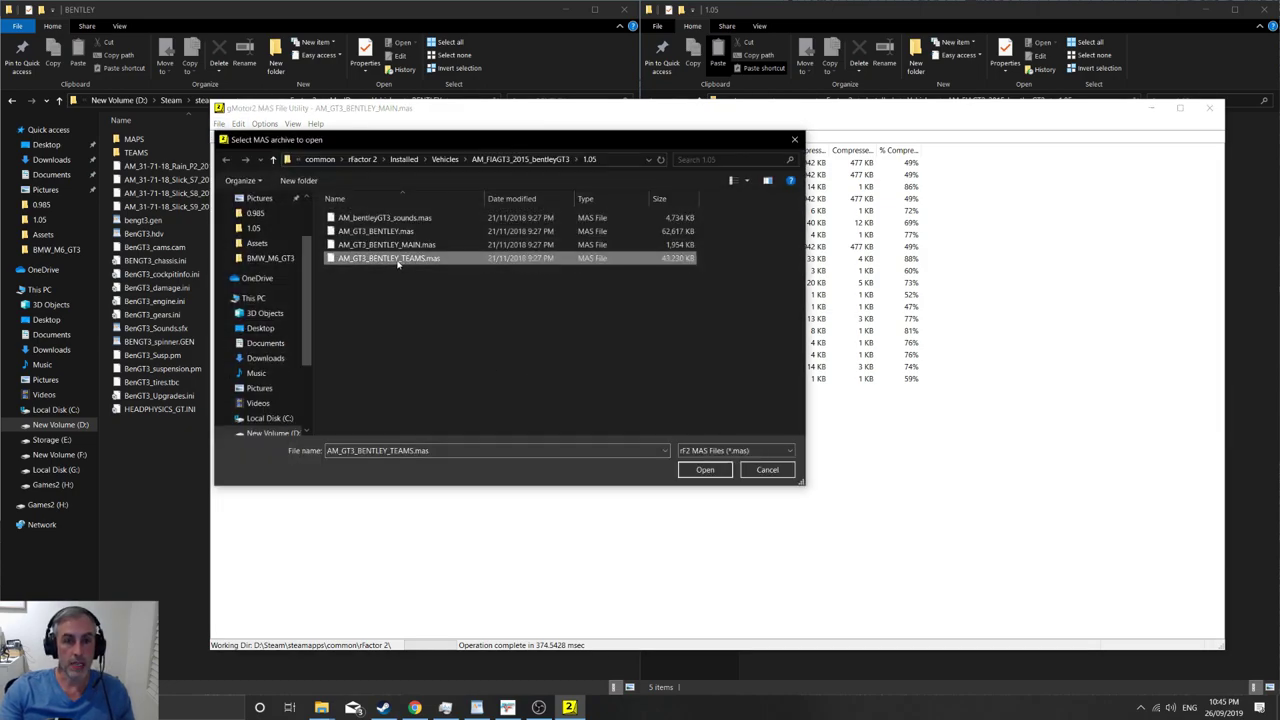
click(705, 470)
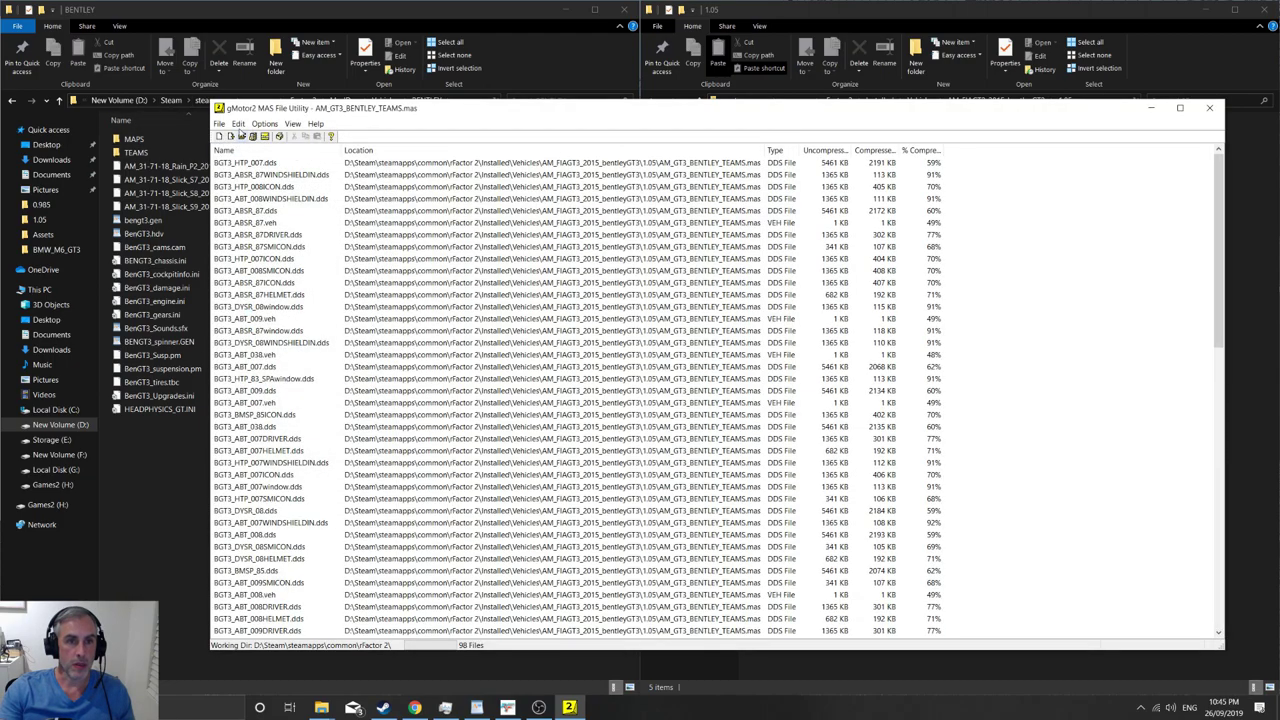
Step: Extract all files of the TEAMS archive into the BENTLEY TEAMS folder and close the MAS utility
click(238, 123)
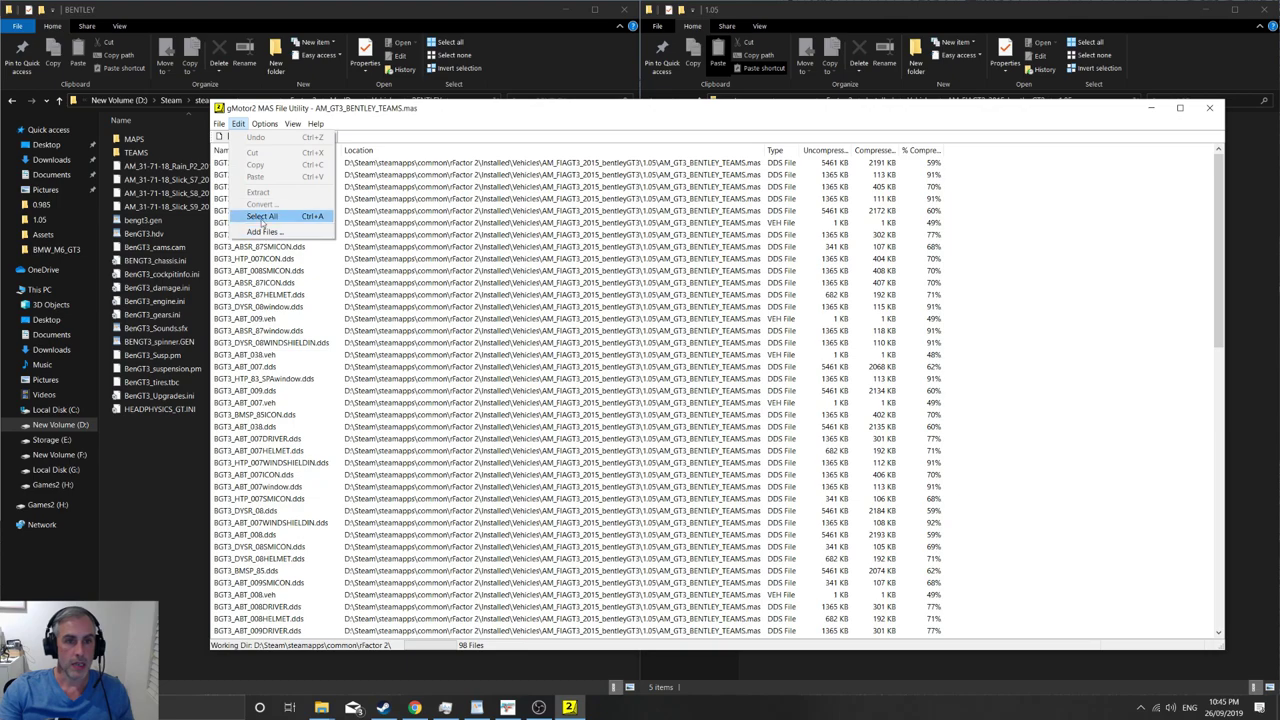
click(262, 216)
click(238, 123)
click(258, 191)
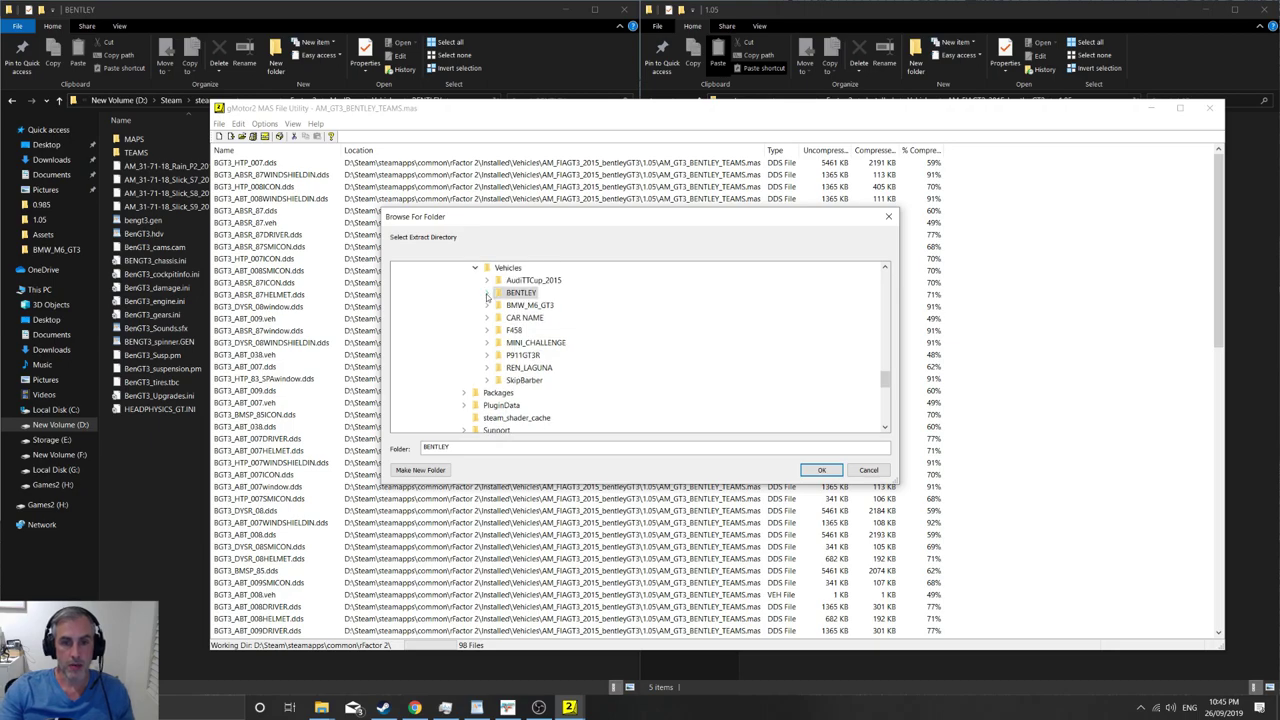
click(487, 296)
click(530, 318)
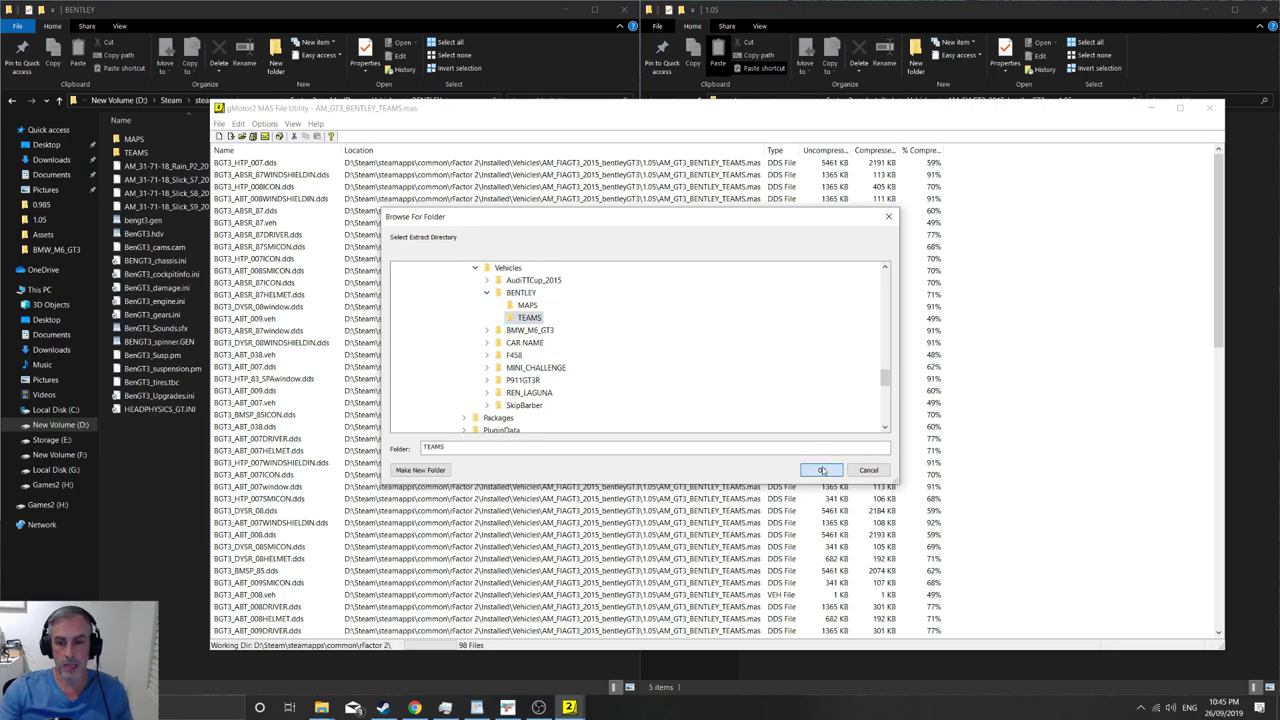
click(822, 470)
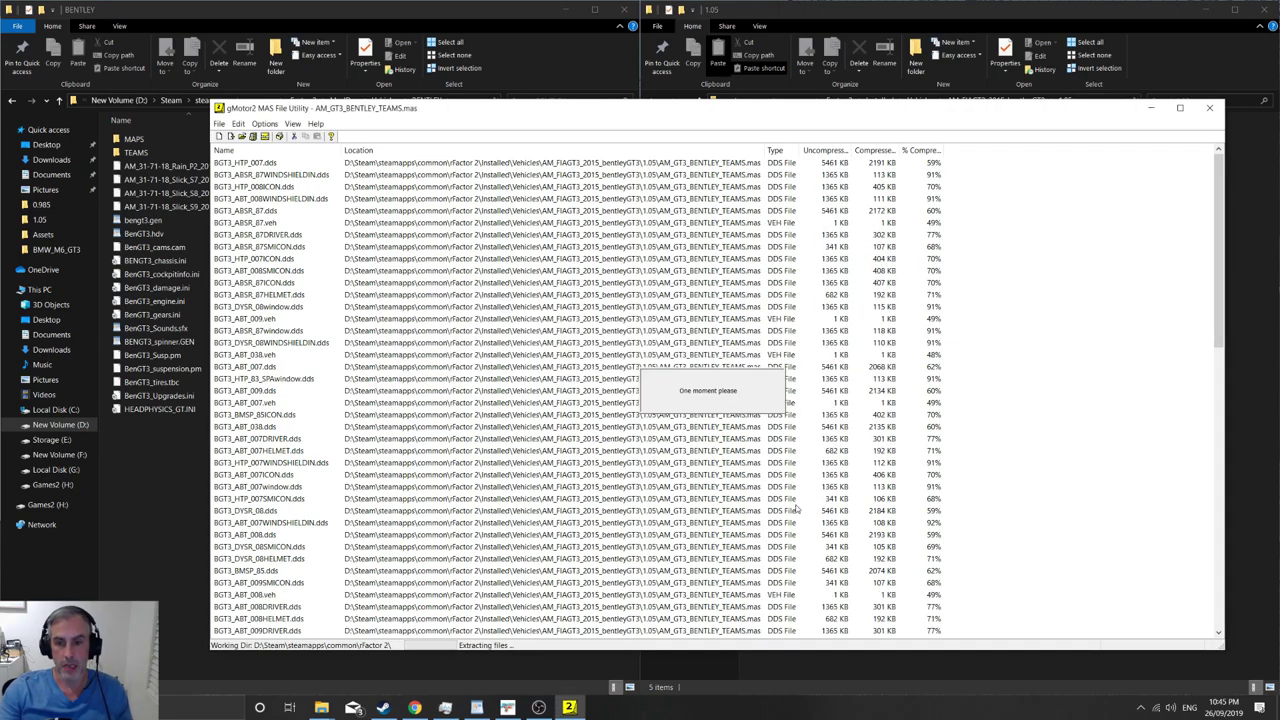
click(1209, 108)
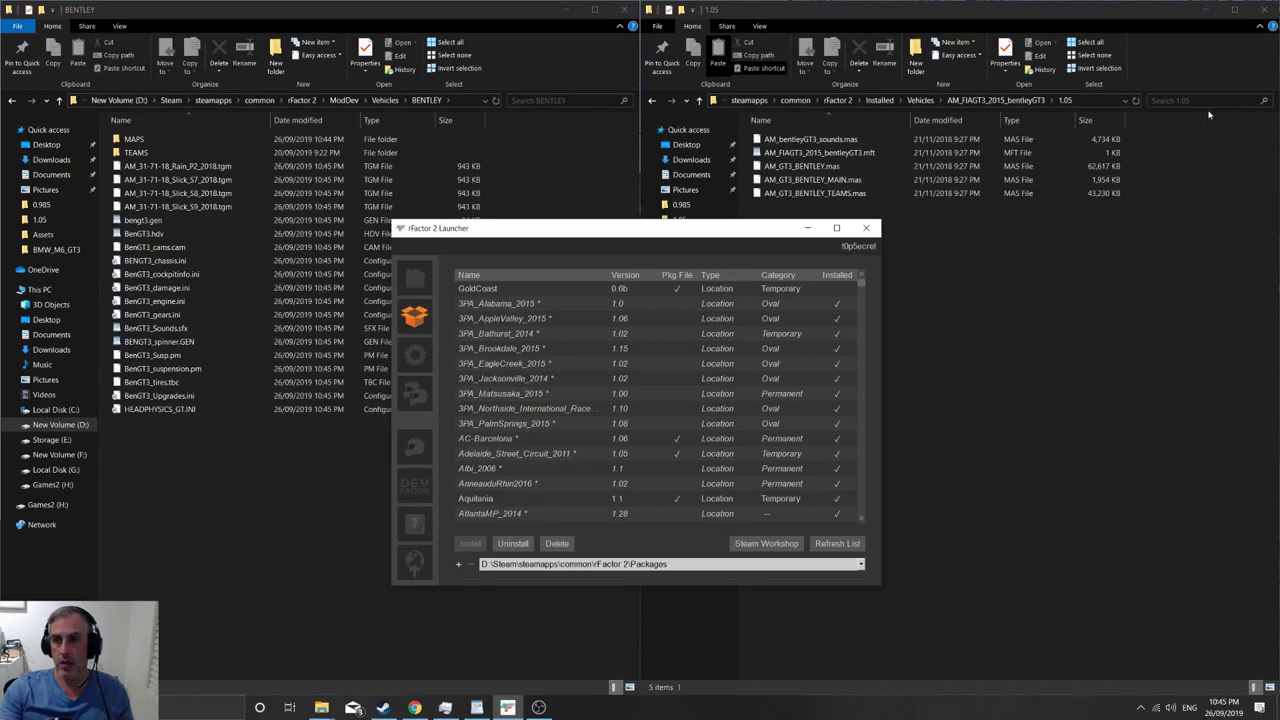
Step: Switch to File Explorer and check the extracted files in the BENTLEY folder and its MAPS and TEAMS subfolders
click(1032, 388)
click(316, 540)
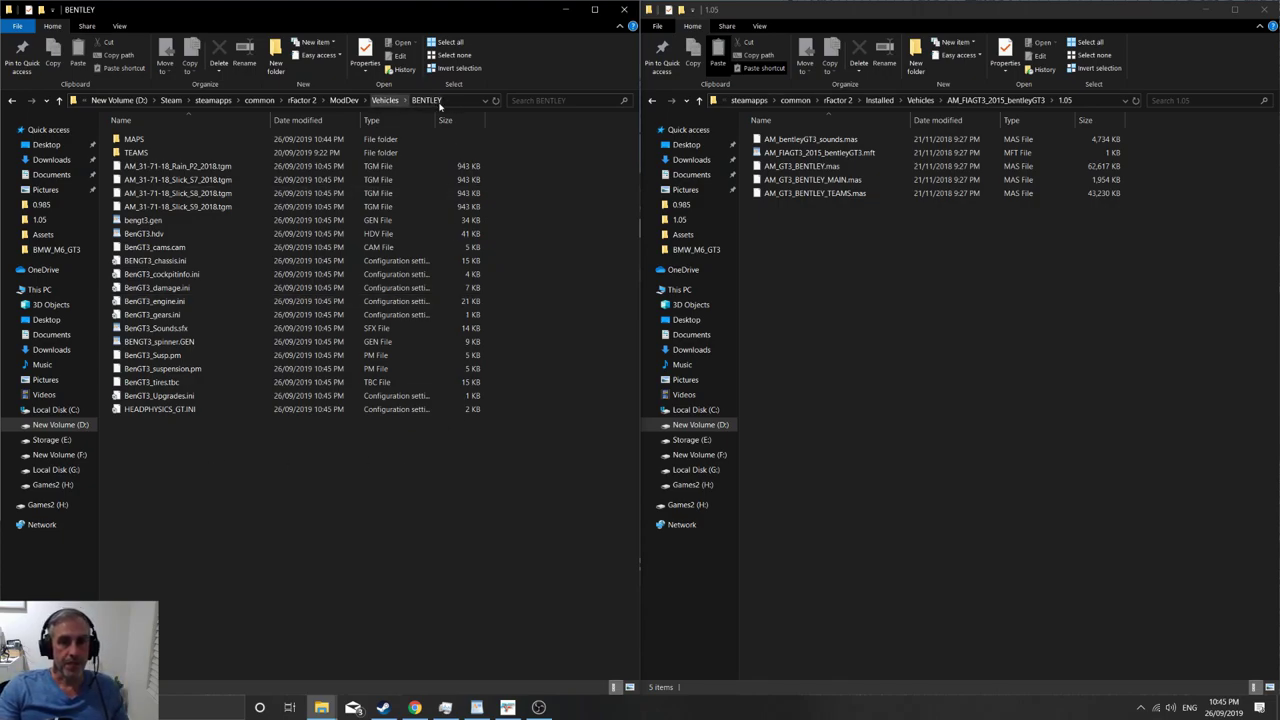
click(141, 142)
double_click(141, 142)
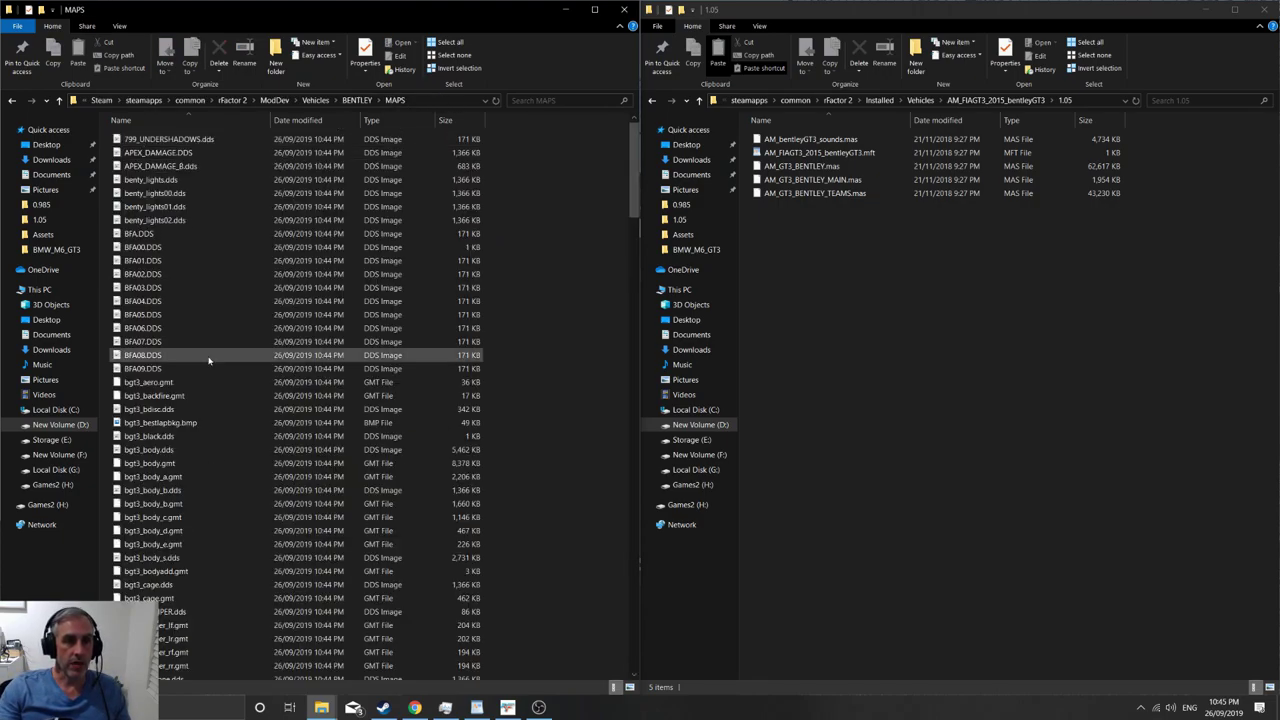
click(59, 100)
ctrl+click(137, 153)
double_click(137, 153)
click(59, 100)
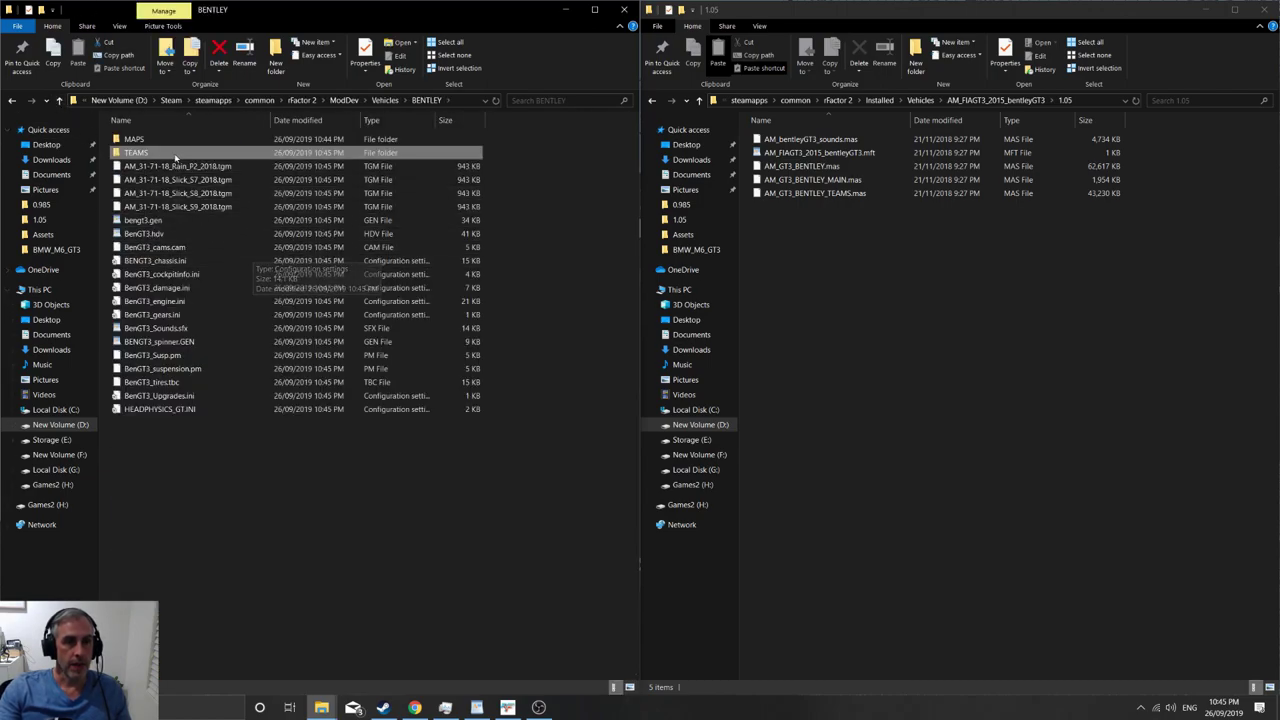
click(387, 497)
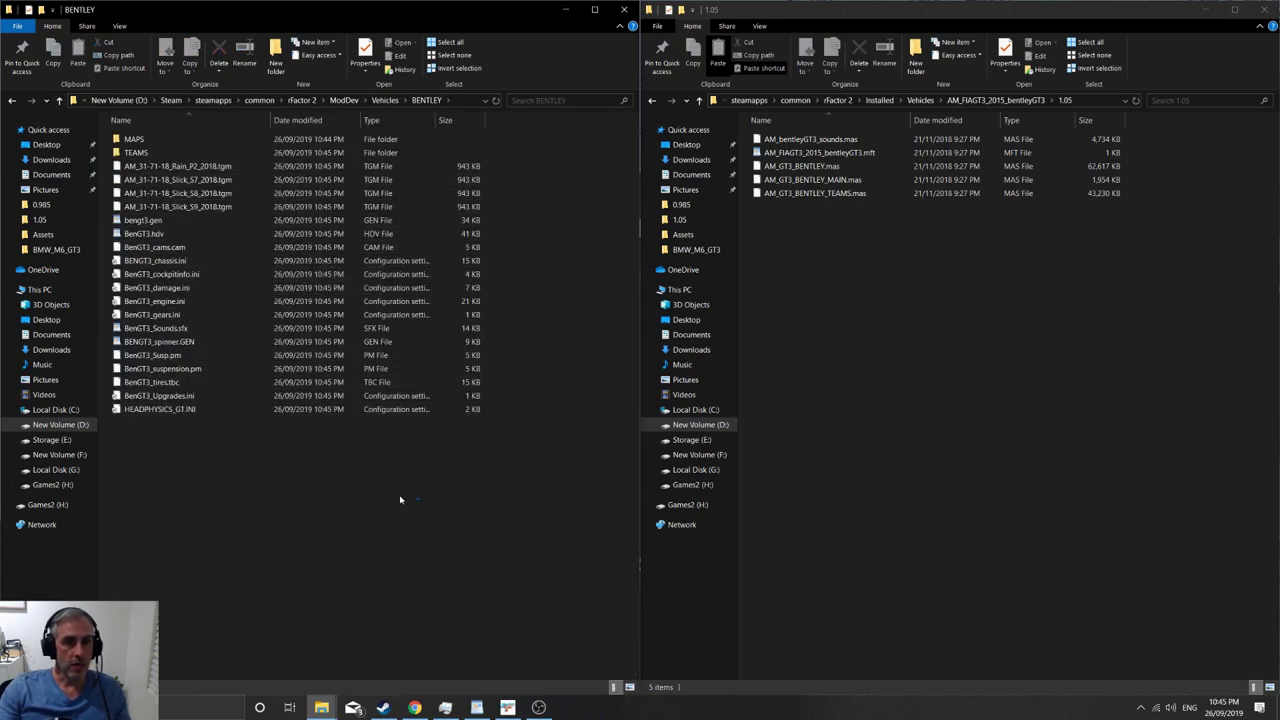
drag(387, 497, 140, 165)
click(423, 486)
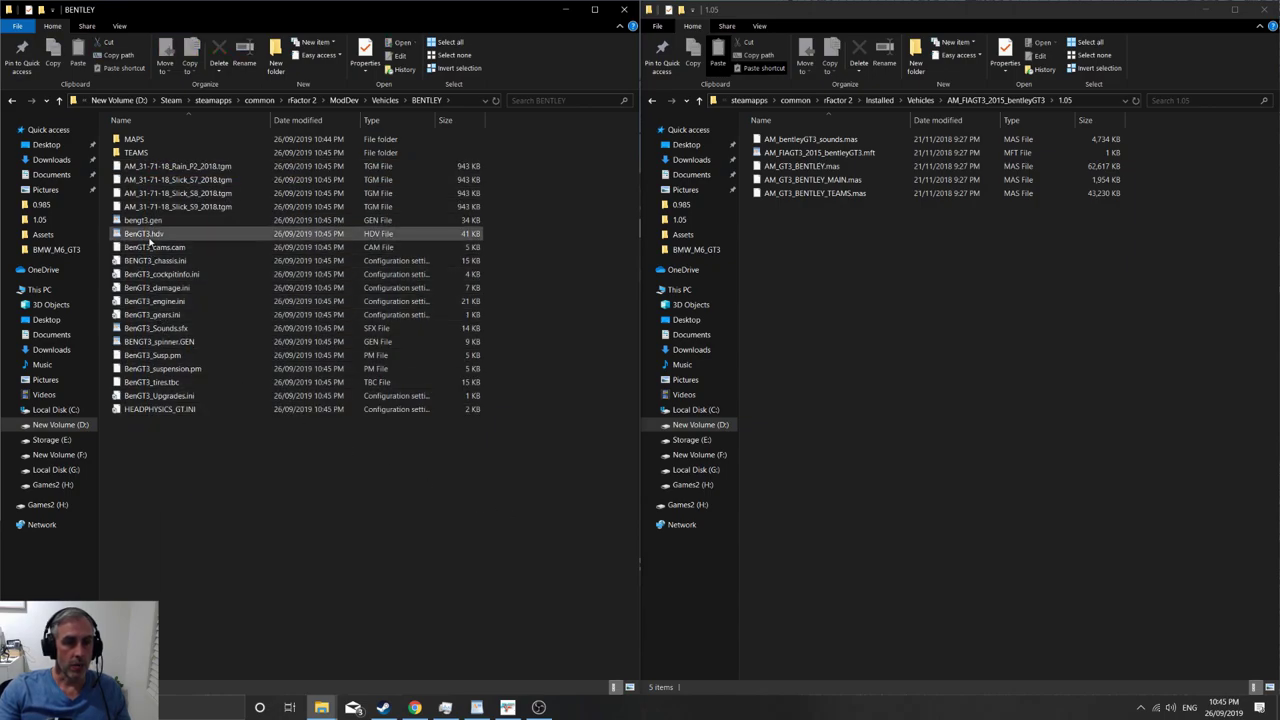
Step: Open bengt3.gen from the BENTLEY folder in WordPad and examine its SearchPath lines
double_click(142, 220)
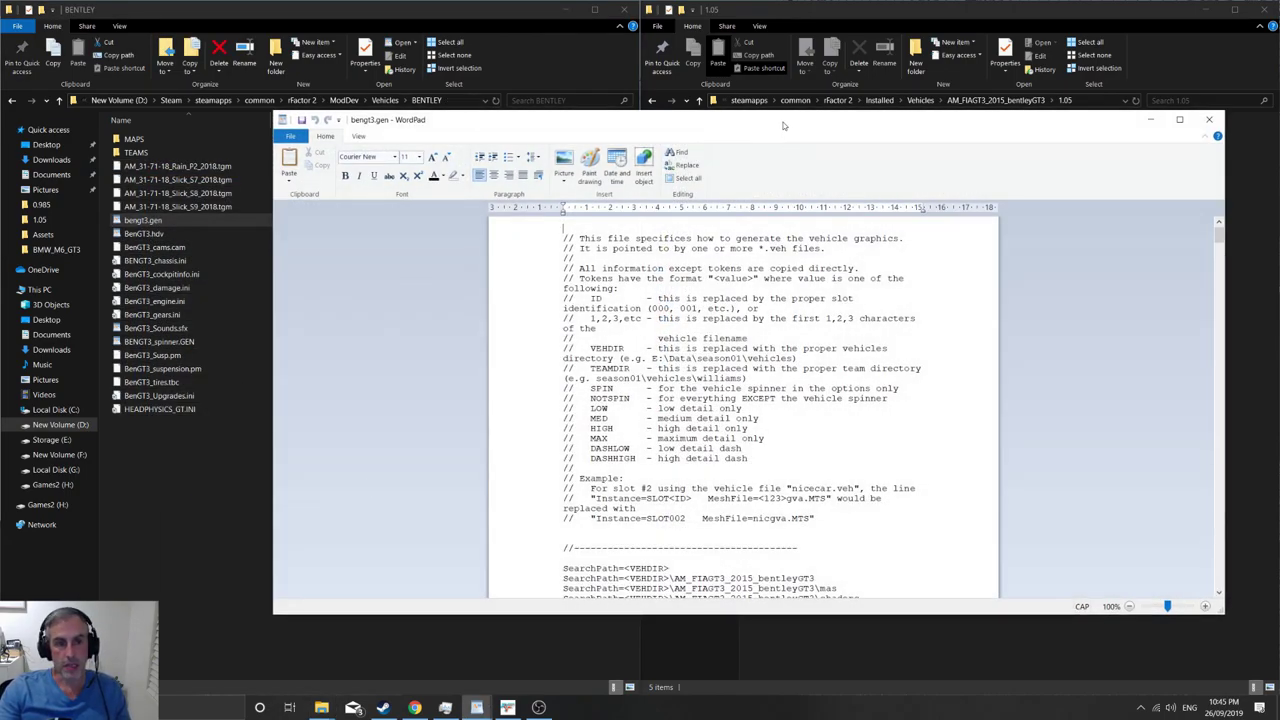
drag(784, 125, 728, 116)
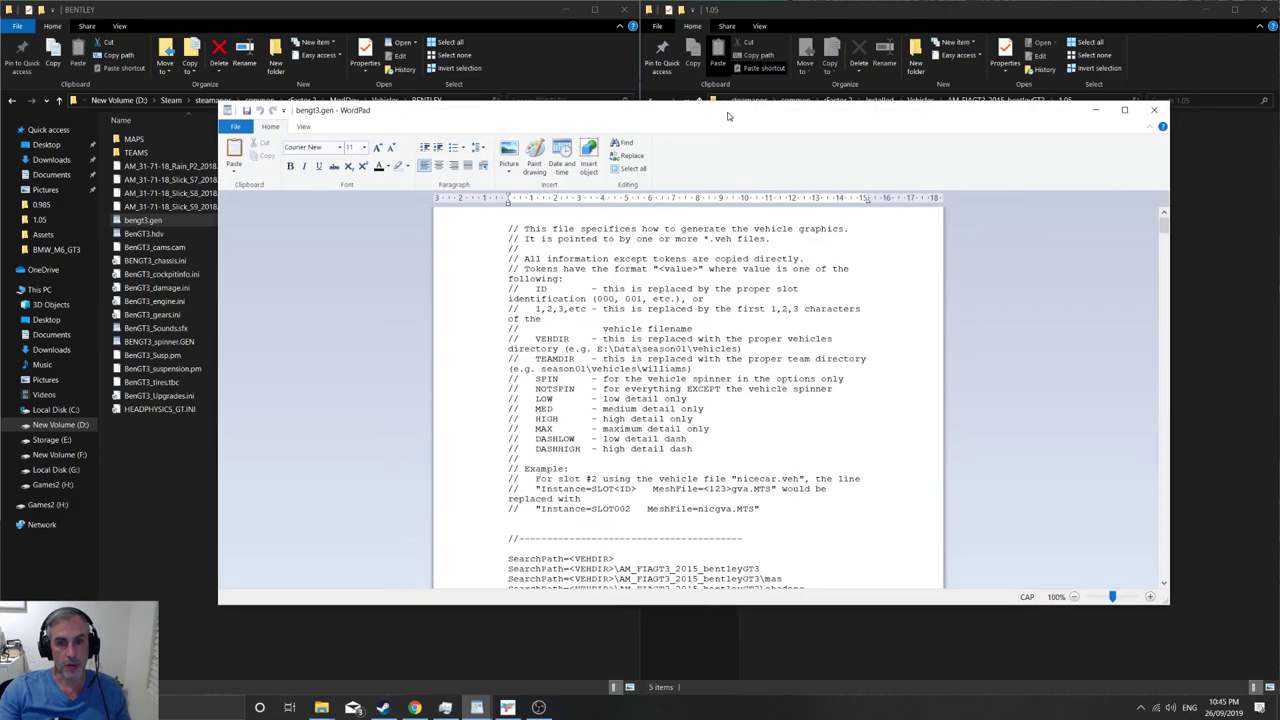
scroll(827, 502, down, 3)
drag(827, 502, 507, 467)
click(806, 499)
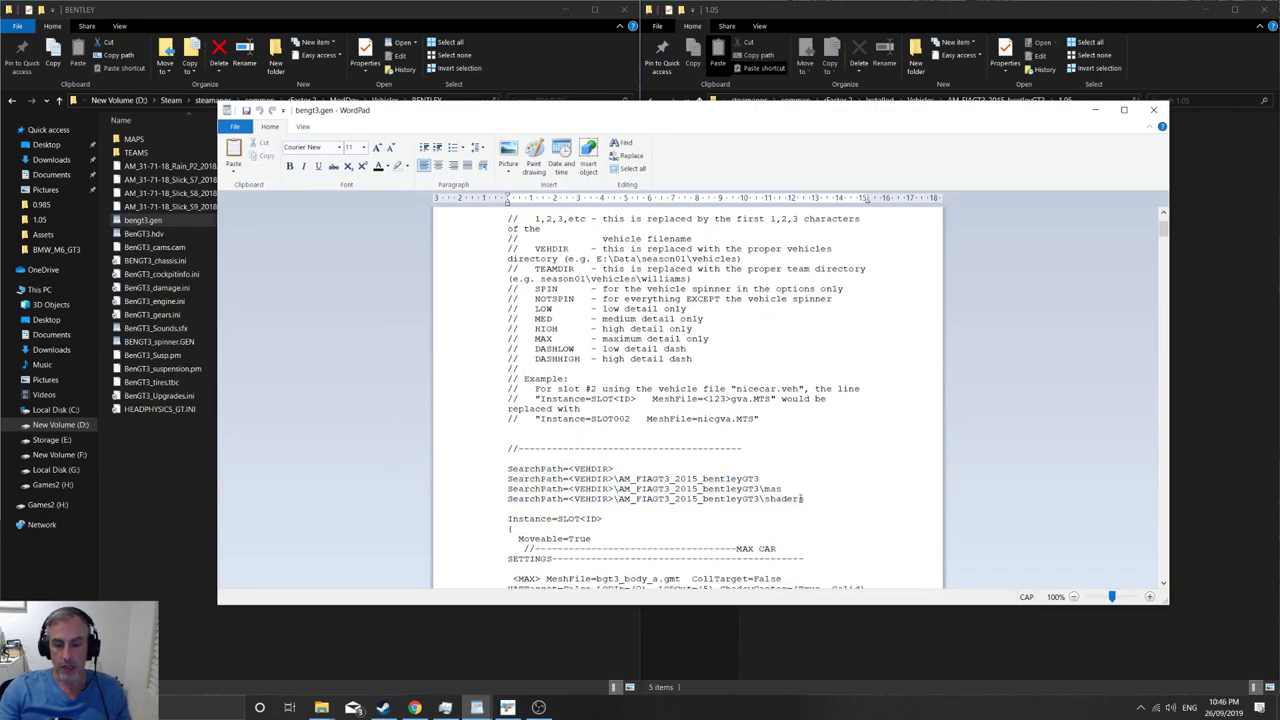
drag(806, 499, 770, 485)
click(781, 489)
scroll(676, 513, down, 1)
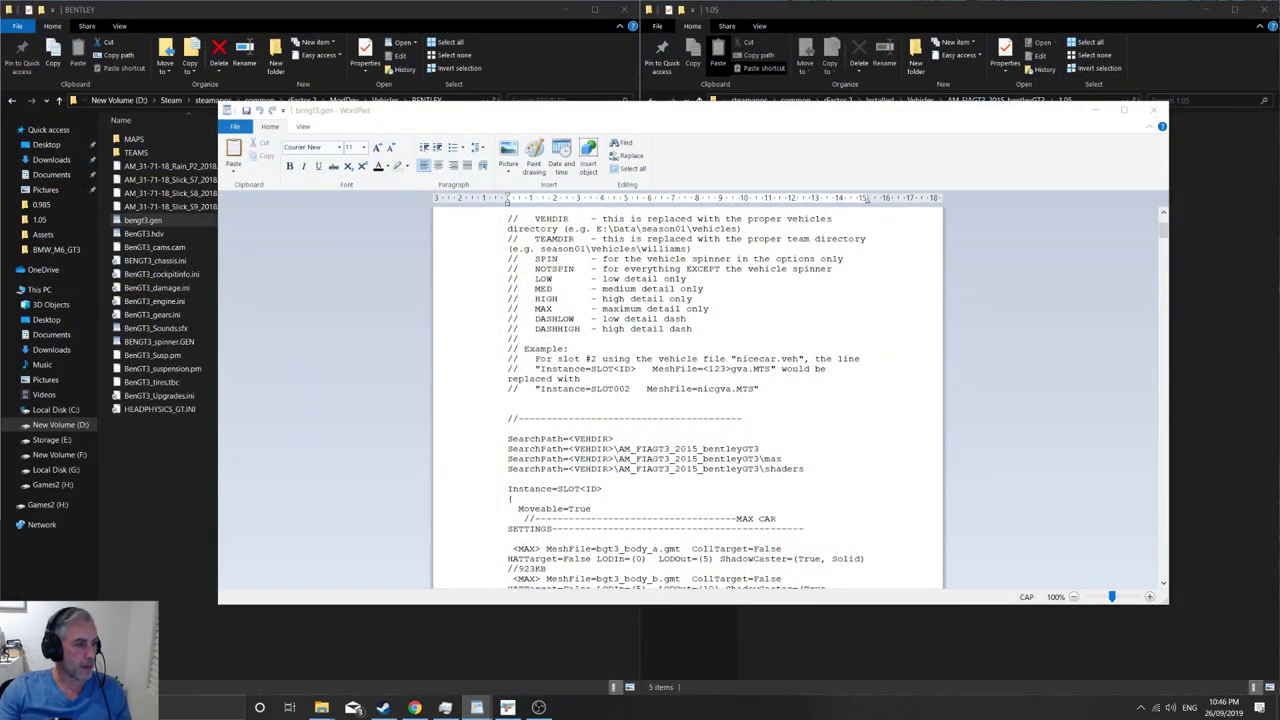
click(771, 469)
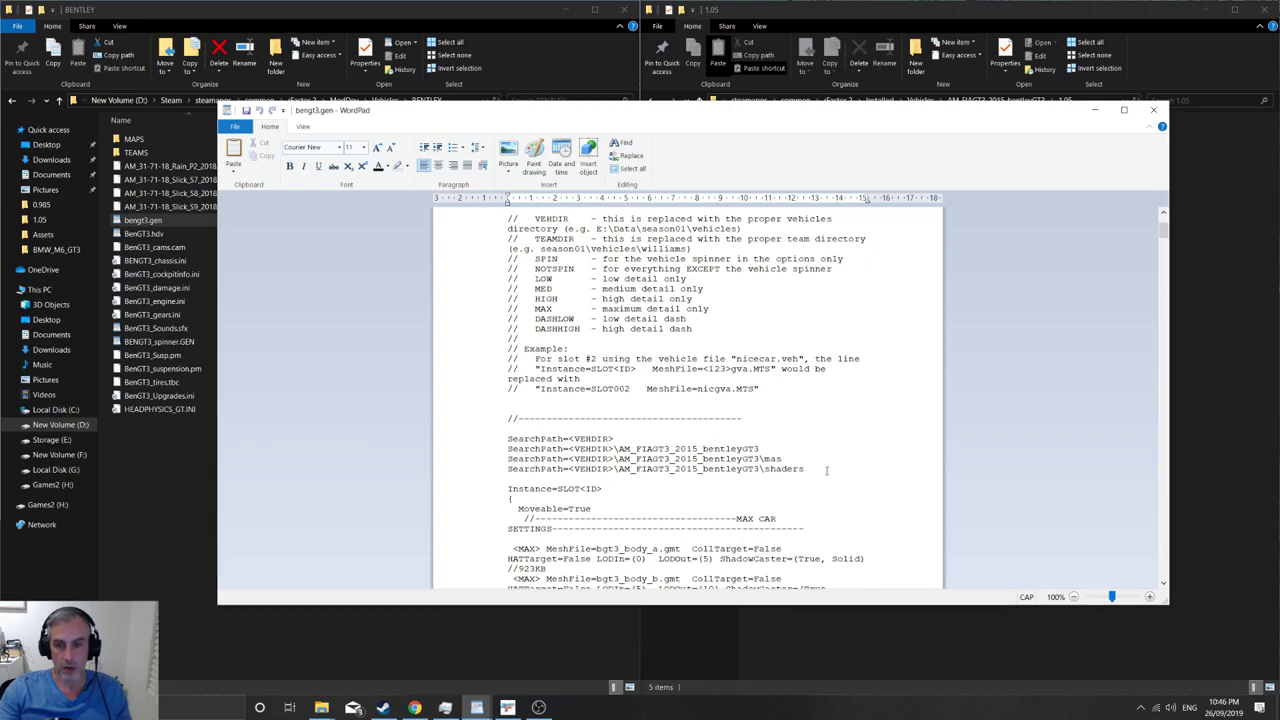
Step: Copy the vehicle folder name AM_FIAGT3_2015_bentleyGT3 from the second SearchPath line of bengt3.gen
click(669, 441)
drag(757, 450, 621, 452)
key(ctrl+c)
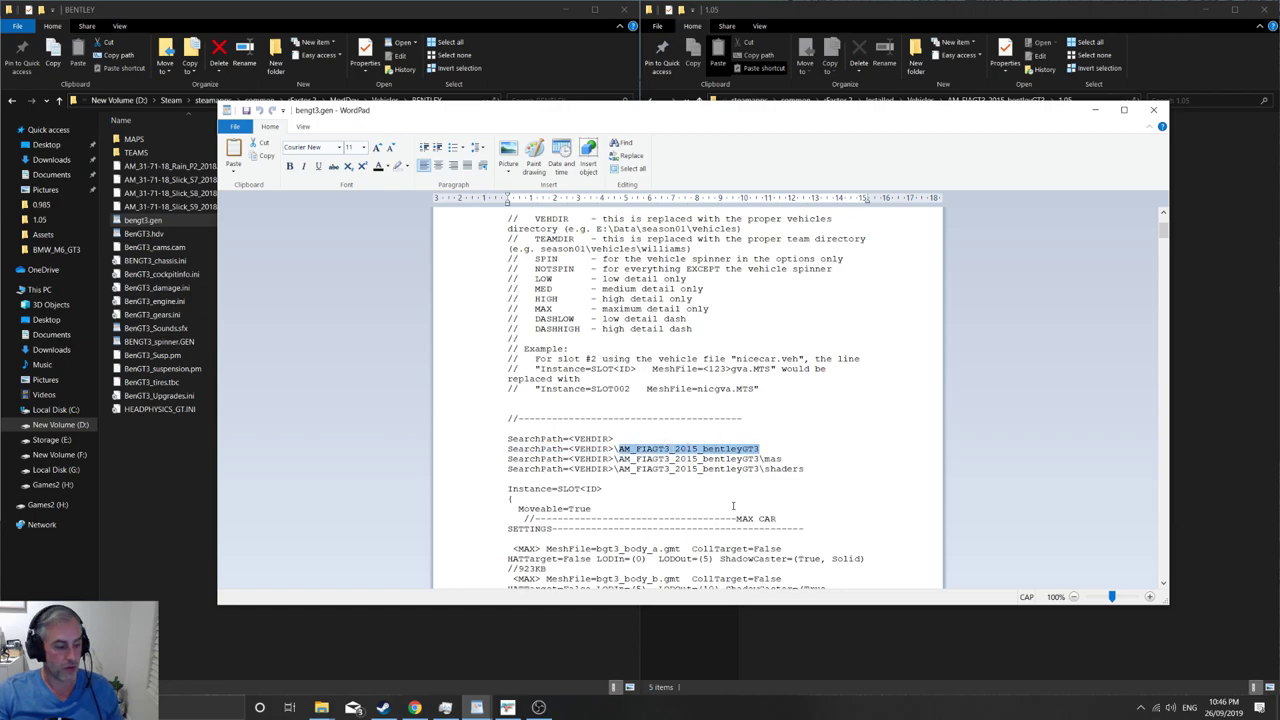
Step: Minimize WordPad and rename the BENTLEY folder in ModDev\Vehicles to AM_FIAGT3_2015_bentleyGT3
click(140, 467)
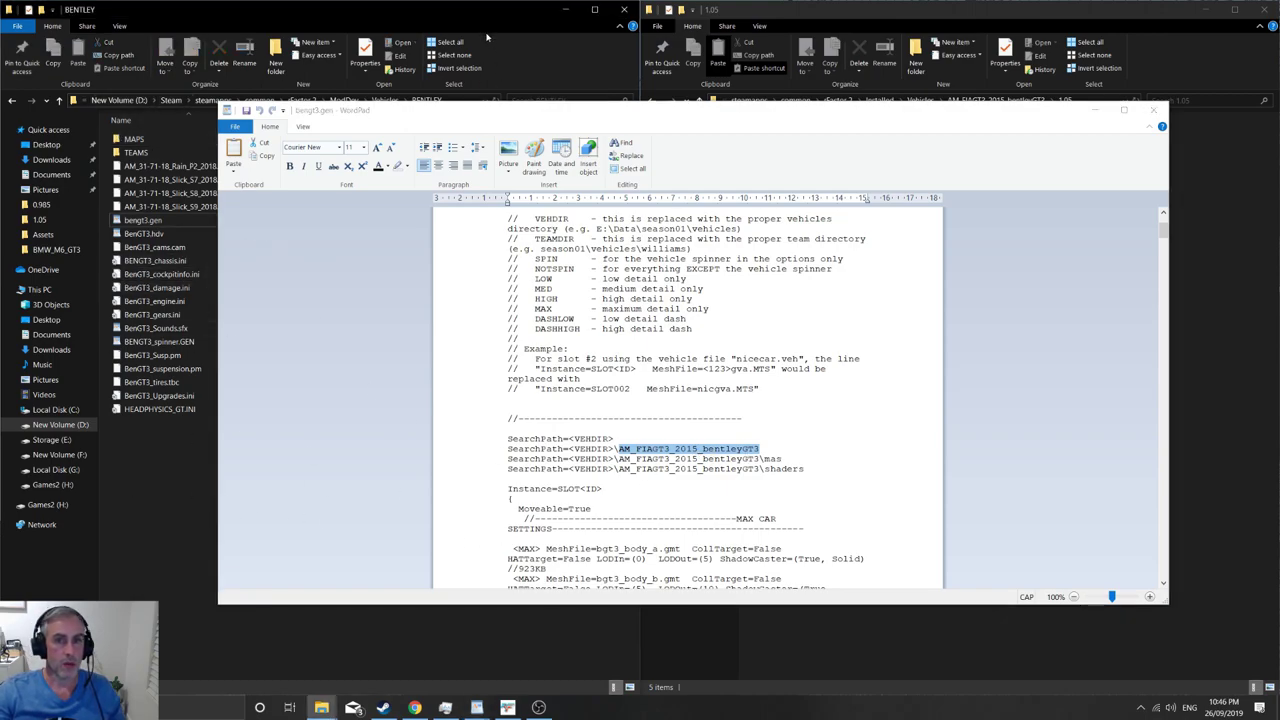
click(1097, 111)
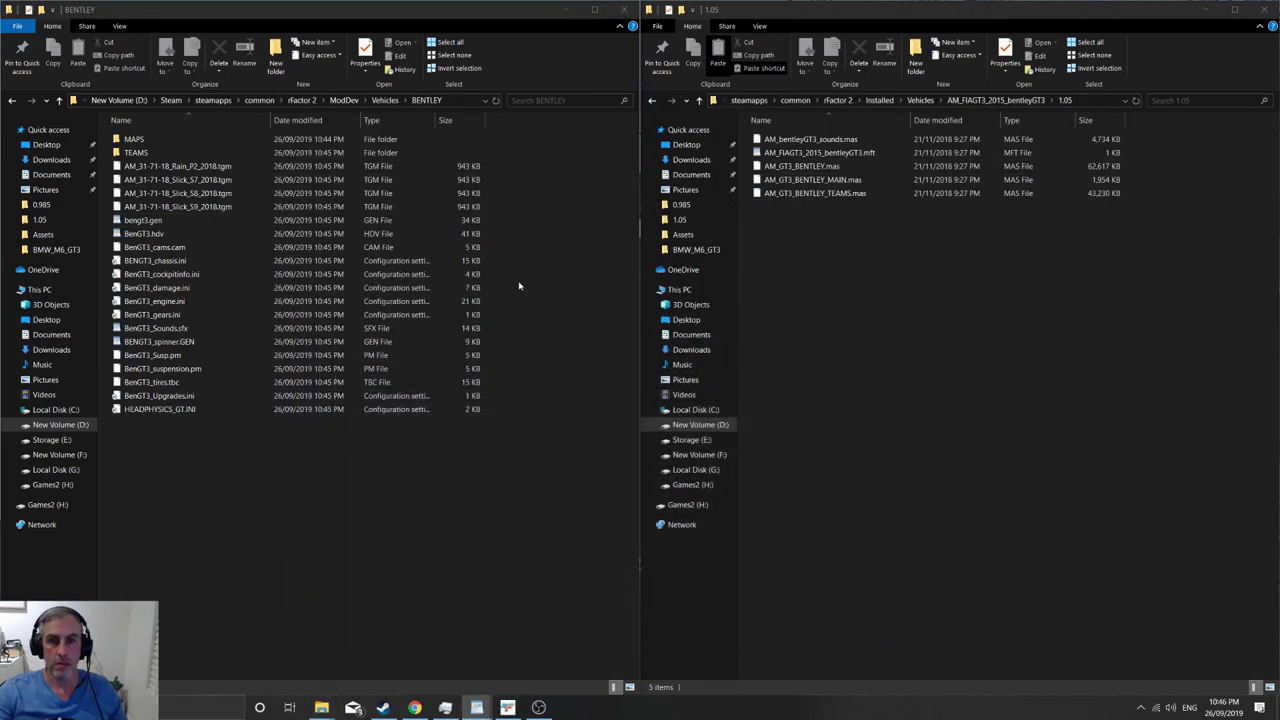
click(59, 100)
key(F2)
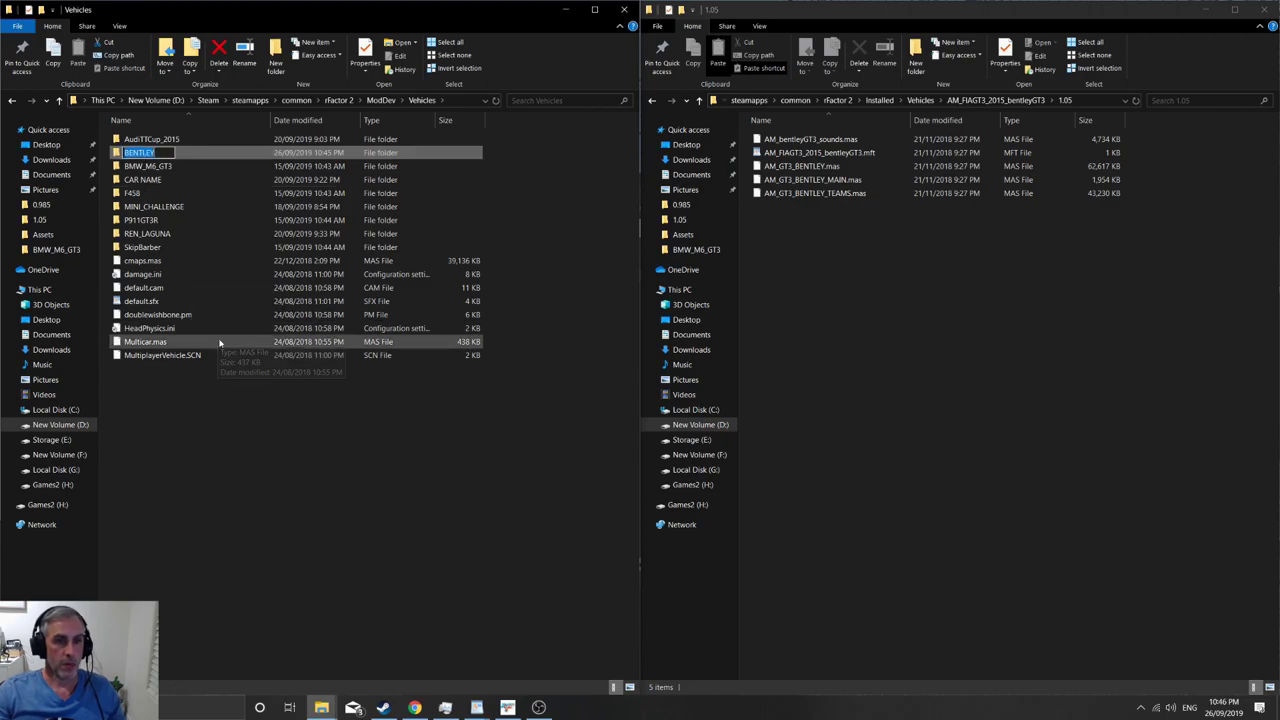
key(ctrl+v)
key(Return)
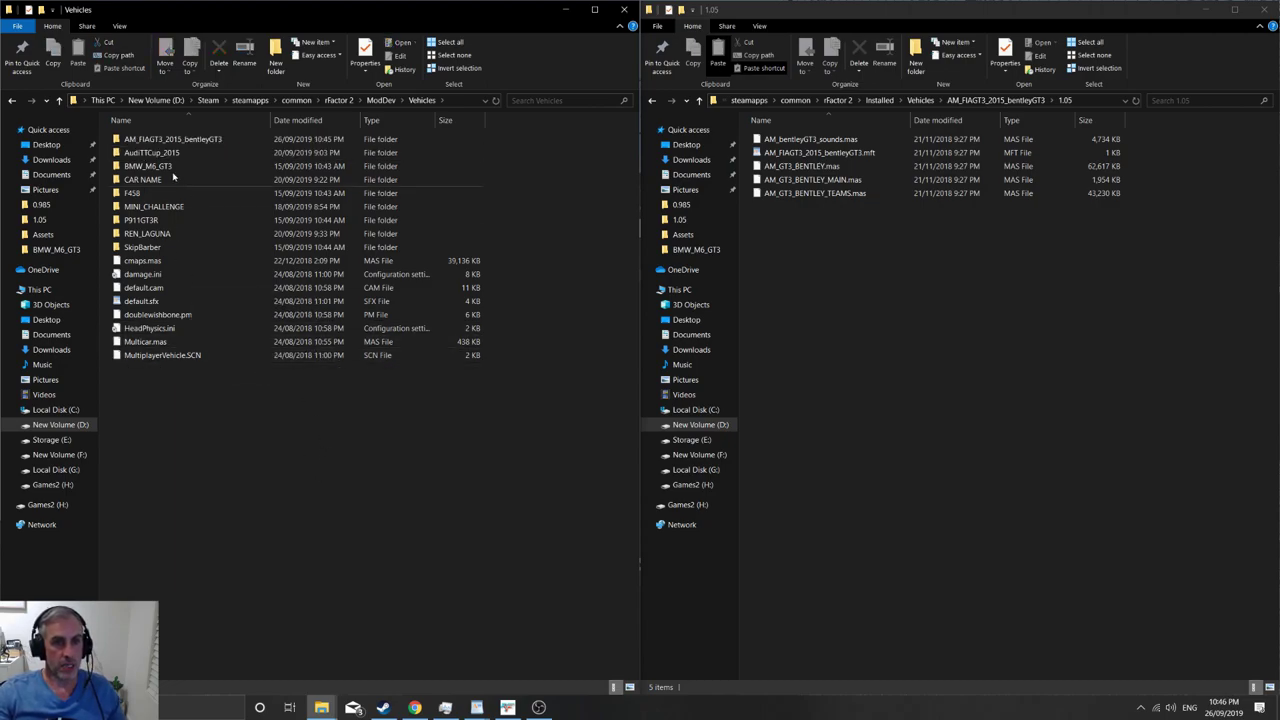
Step: In bengt3.gen, change the third SearchPath's subfolder to MAPS and the fourth's to TEAMS to match the extracted folders
double_click(152, 139)
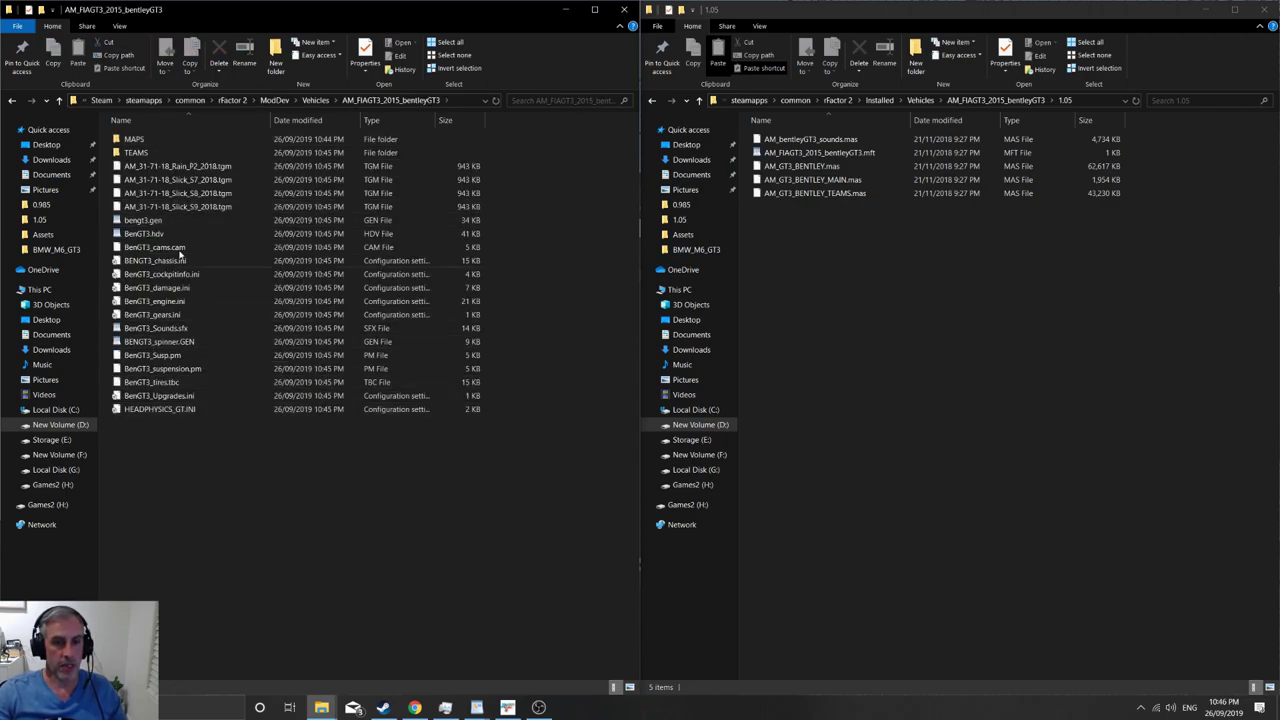
mouse_move(480, 710)
click(550, 650)
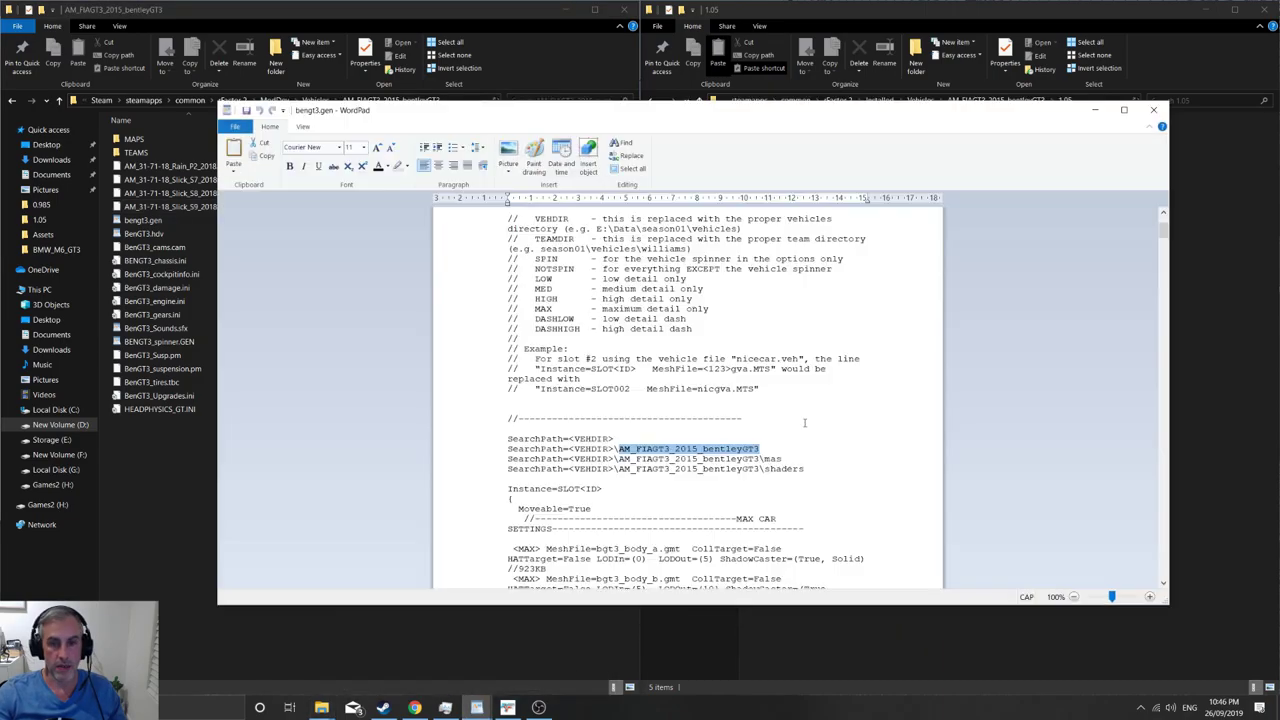
click(828, 418)
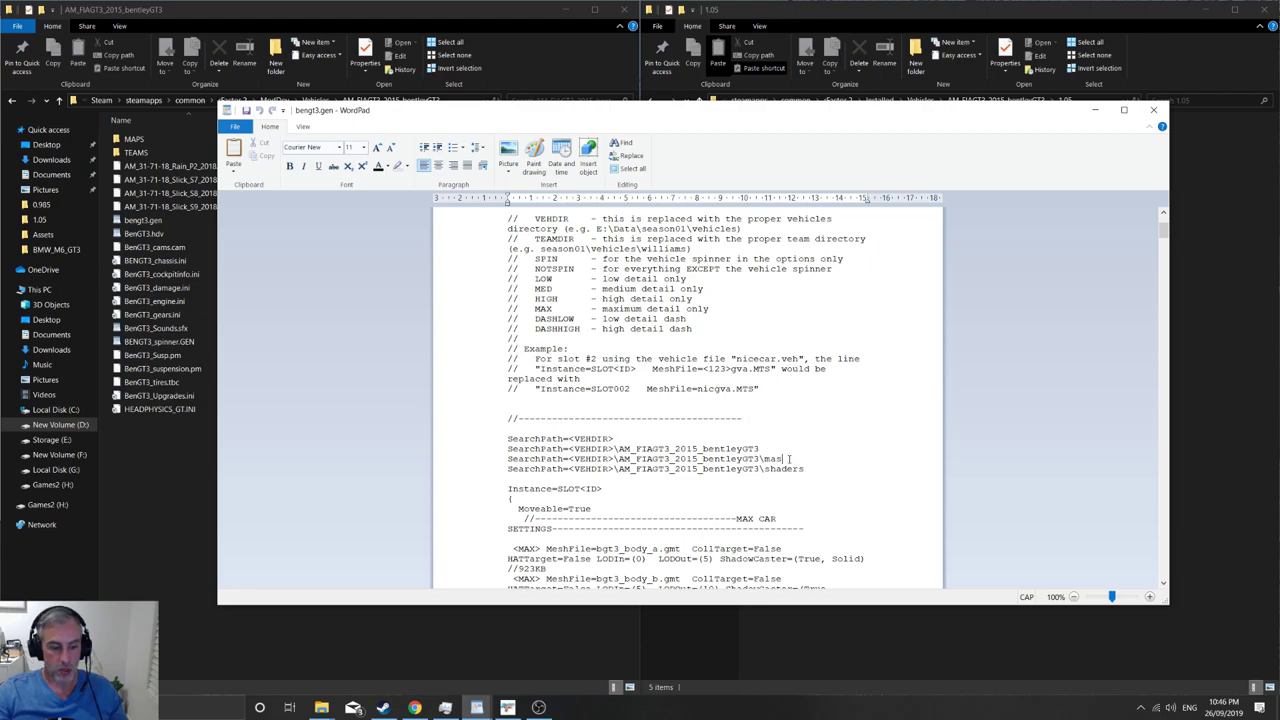
key(BackSpace)
key(BackSpace)
key(BackSpace)
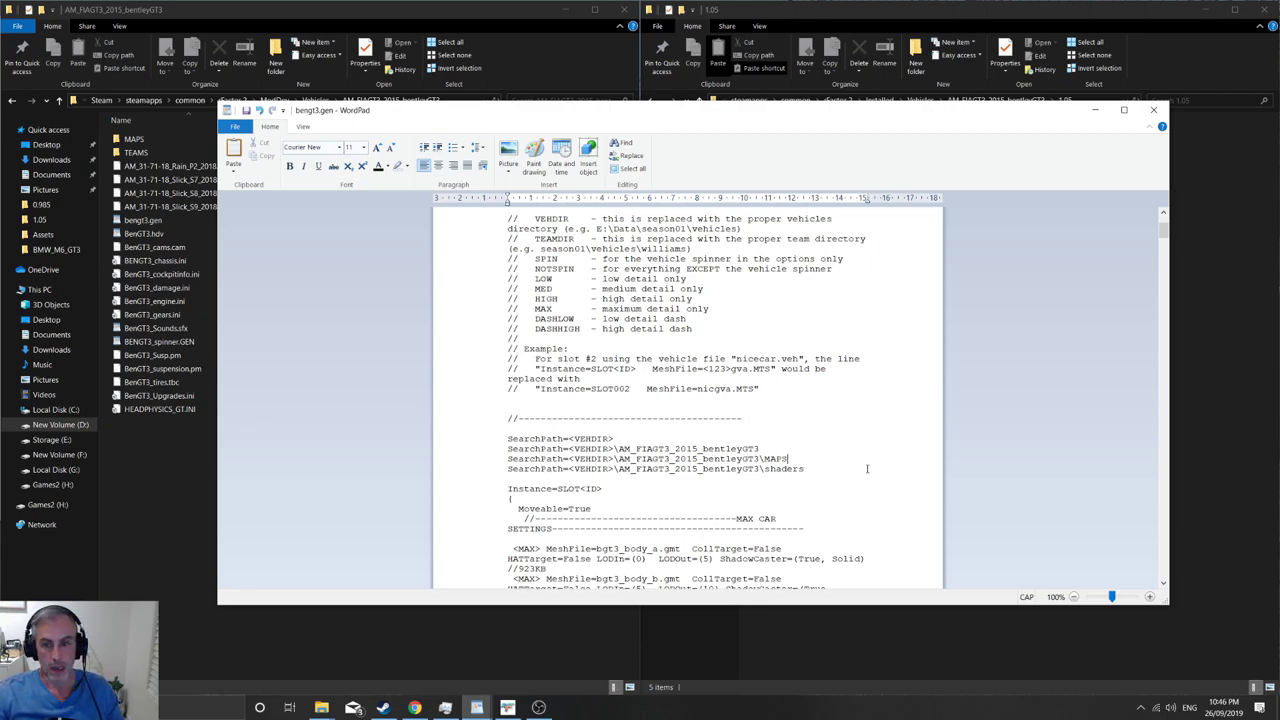
double_click(770, 468)
text(TEAMS)
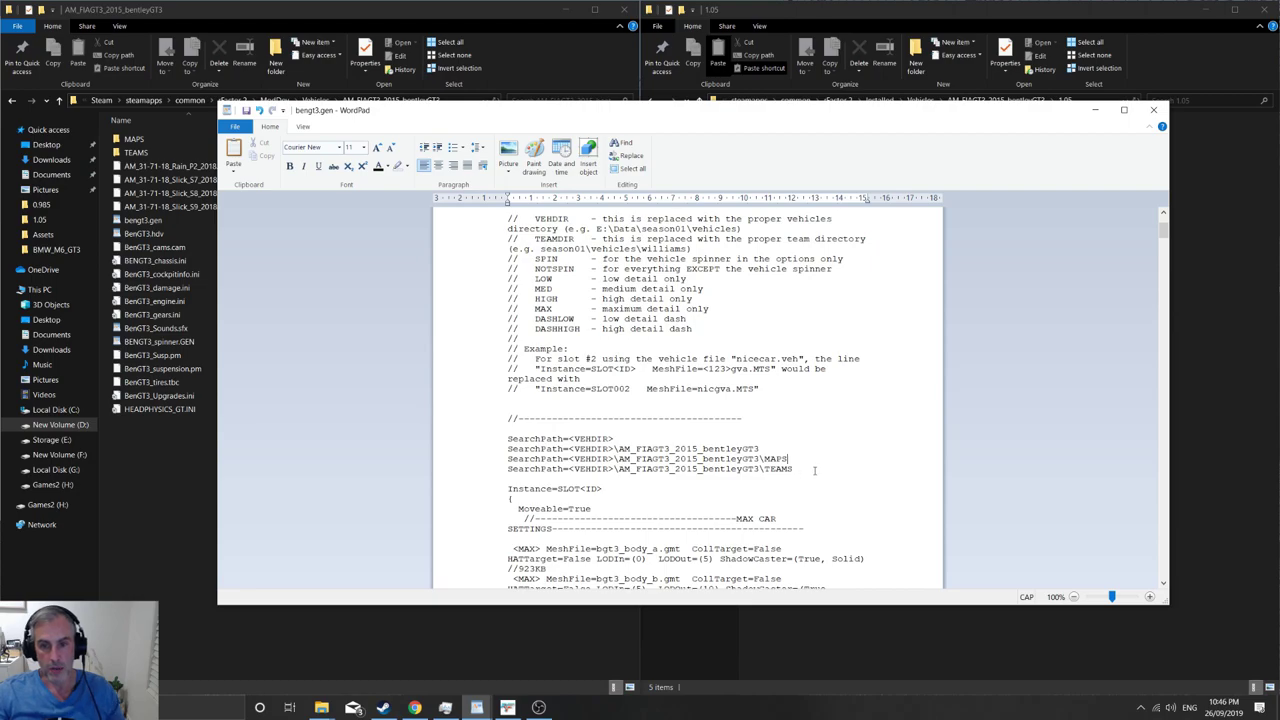
Step: Duplicate the three AM_FIAGT3_2015_bentleyGT3 SearchPath lines directly below the TEAMS line
drag(797, 469, 537, 450)
key(ctrl+c)
click(805, 468)
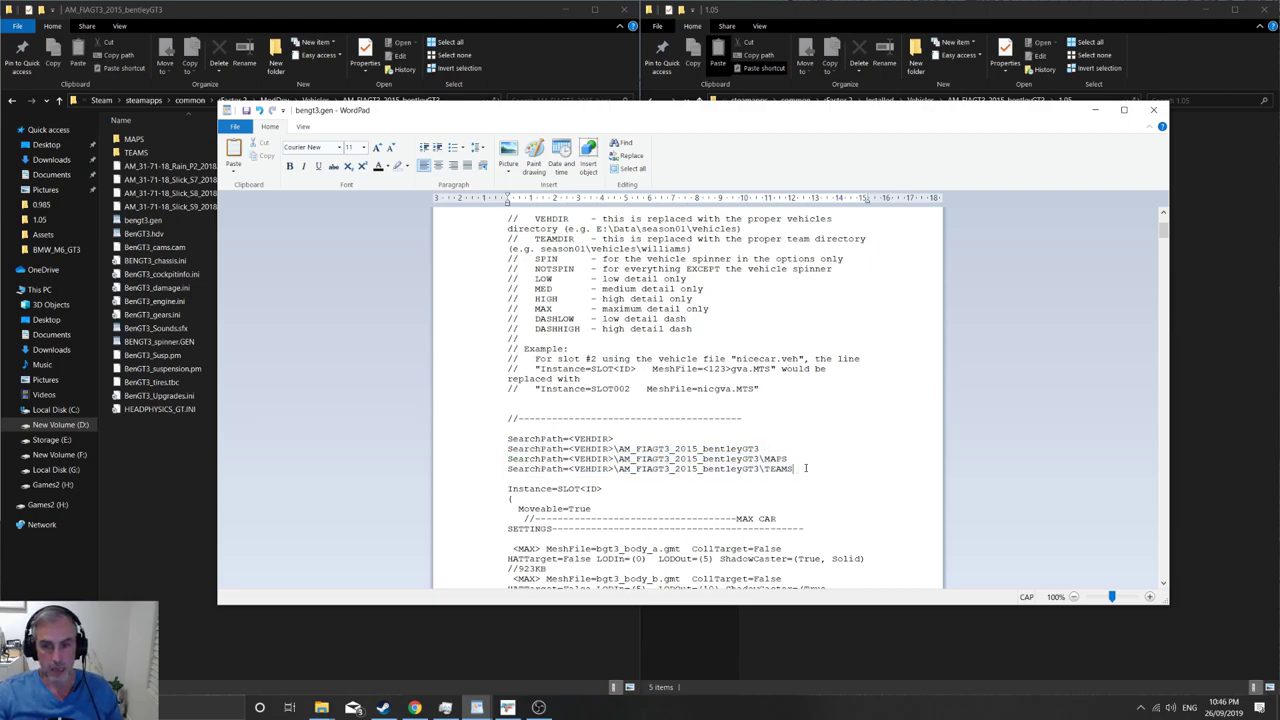
key(Return)
key(ctrl+v)
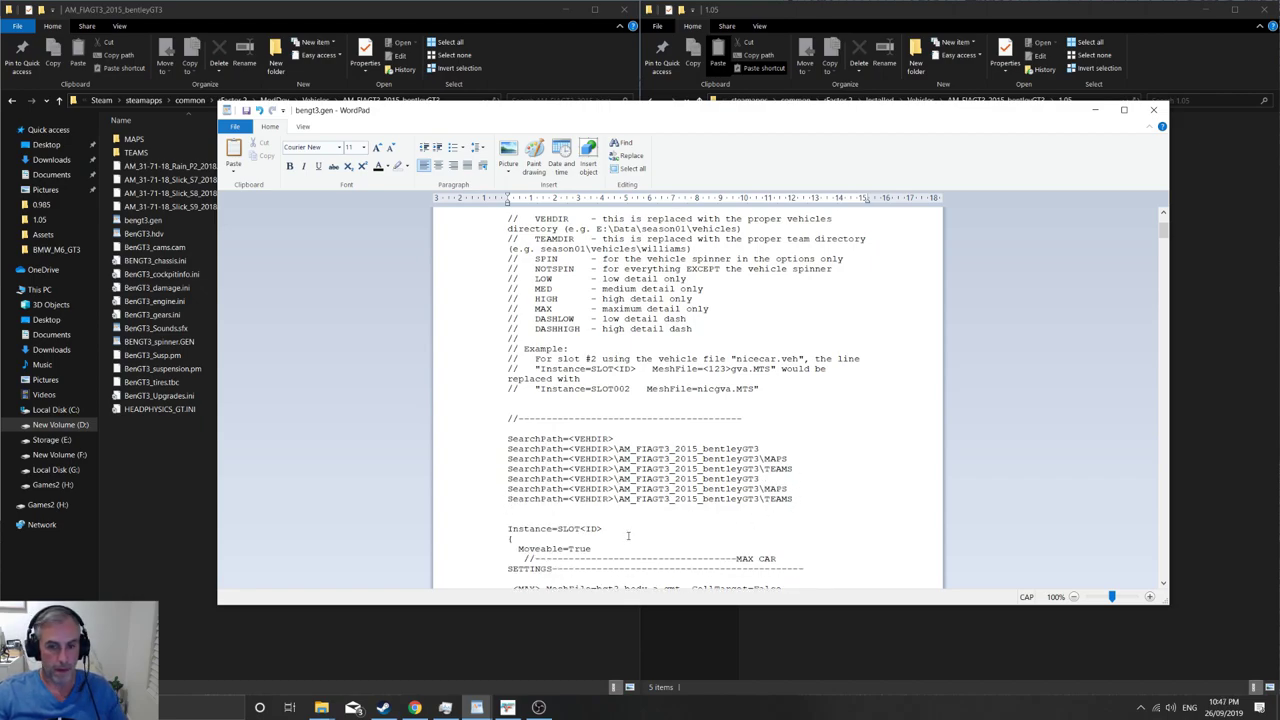
Step: Remove the <VEHDIR>\ prefix from the three duplicated SearchPath lines so each path starts with AM_FIAGT3_2015_bentleyGT3
key(BackSpace)
key(BackSpace)
key(BackSpace)
key(BackSpace)
key(BackSpace)
key(BackSpace)
key(BackSpace)
key(BackSpace)
key(BackSpace)
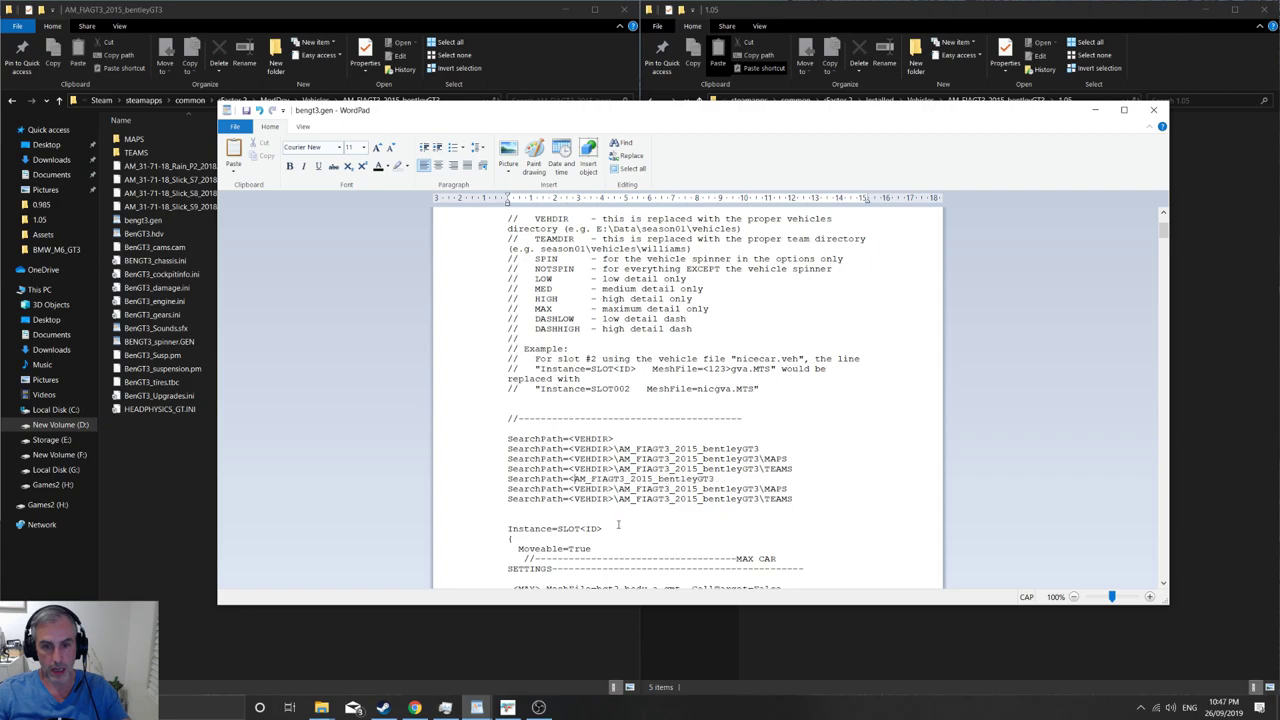
key(BackSpace)
key(BackSpace)
key(BackSpace)
key(BackSpace)
key(BackSpace)
key(BackSpace)
key(BackSpace)
key(BackSpace)
key(BackSpace)
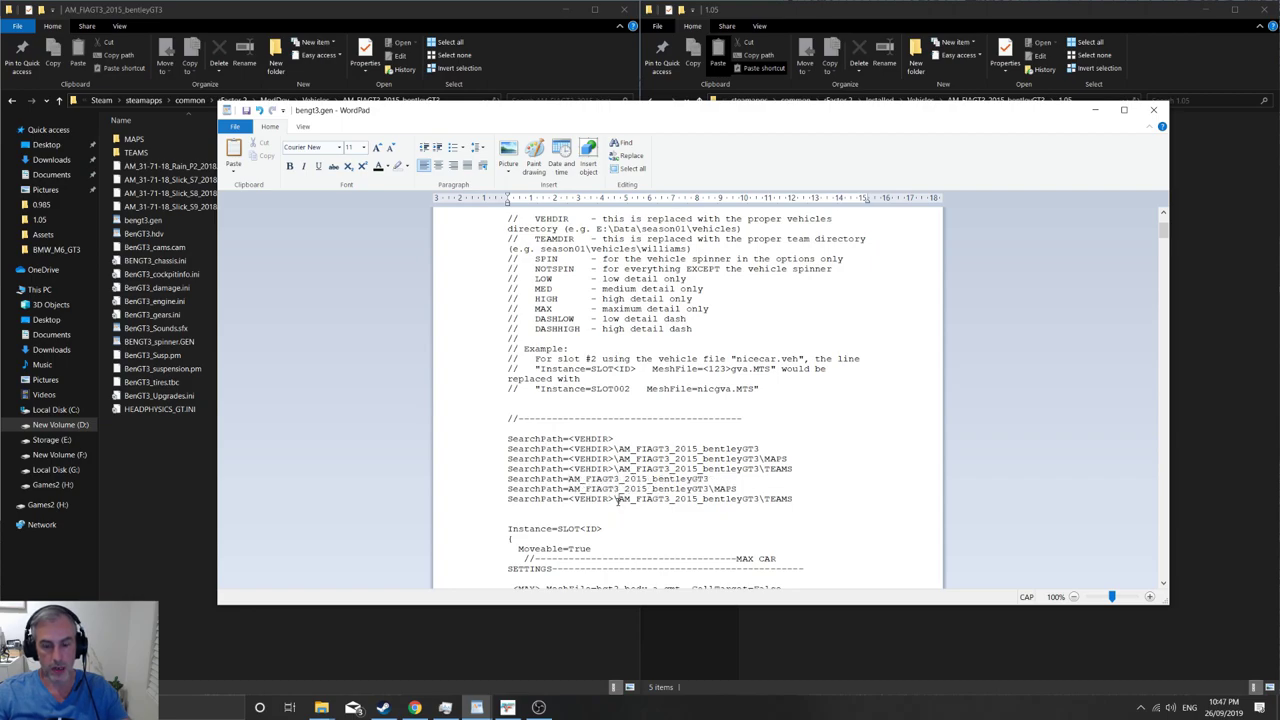
key(BackSpace)
key(BackSpace)
key(BackSpace)
key(BackSpace)
key(BackSpace)
key(BackSpace)
key(BackSpace)
key(BackSpace)
key(BackSpace)
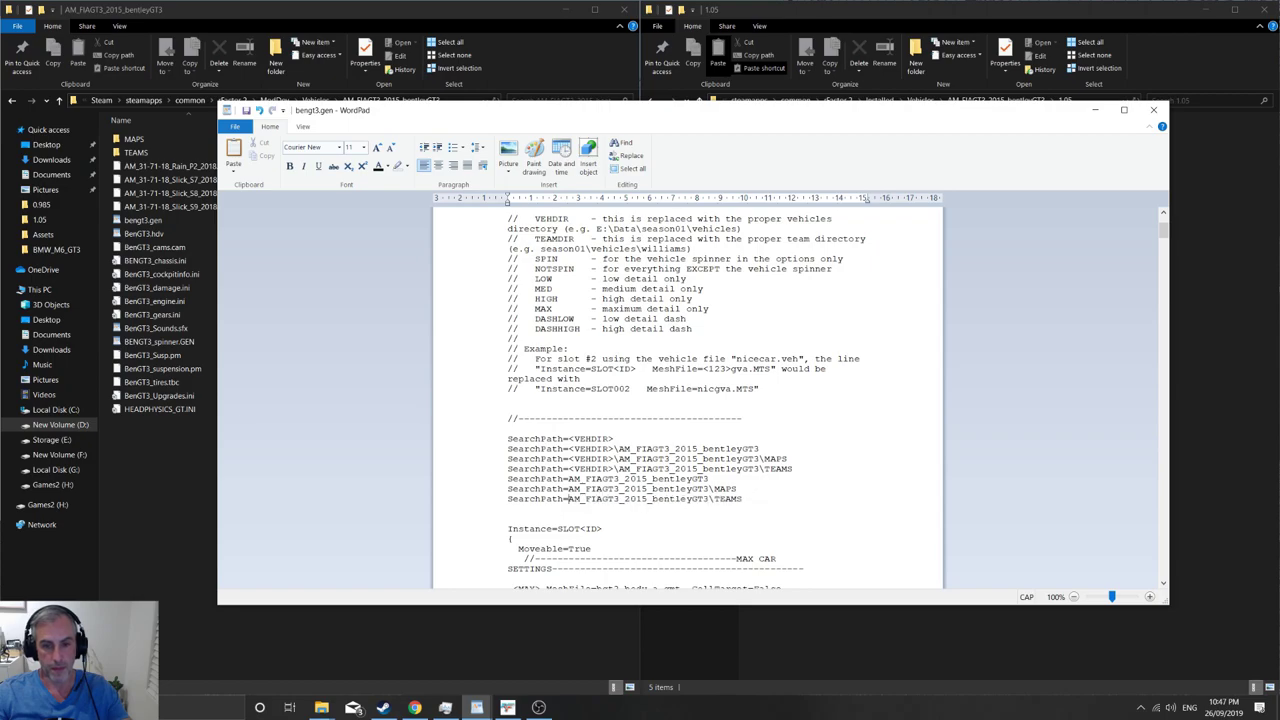
Step: Add the line MASFile=cmaps.mas directly below the last SearchPath line, keeping a blank line before Instance=SLOT<ID>
key(End)
key(Return)
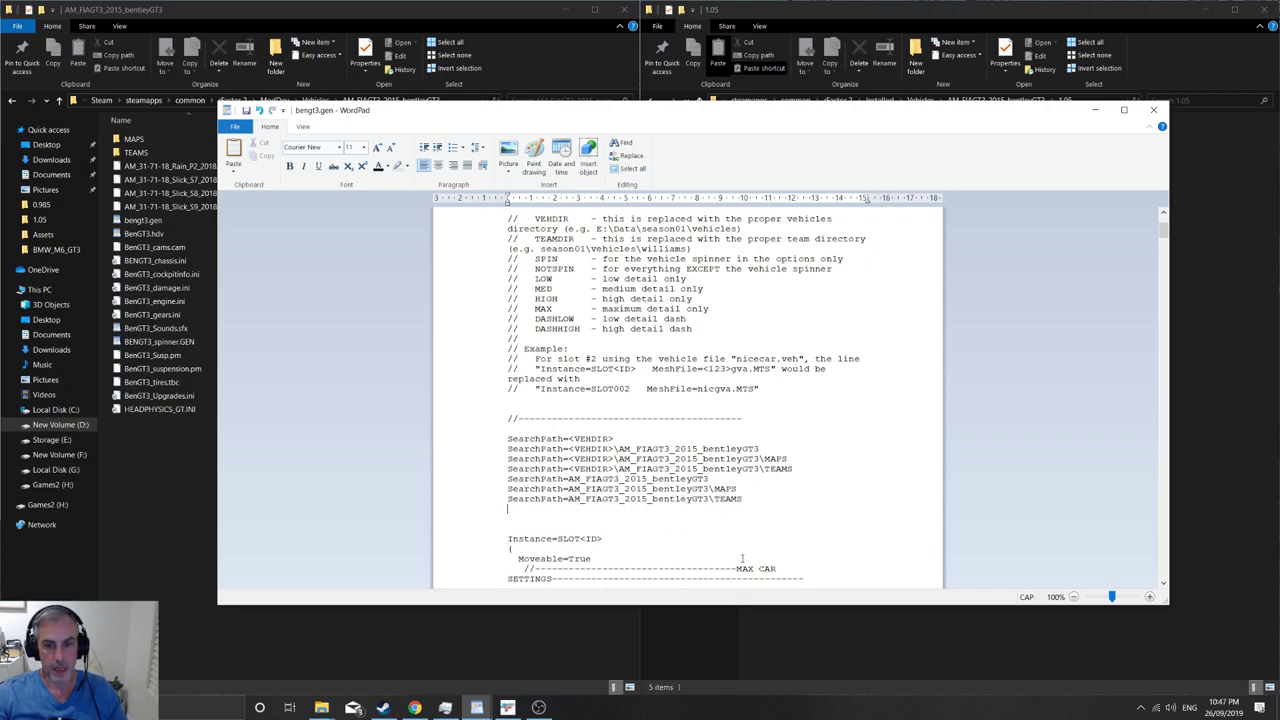
key(Delete)
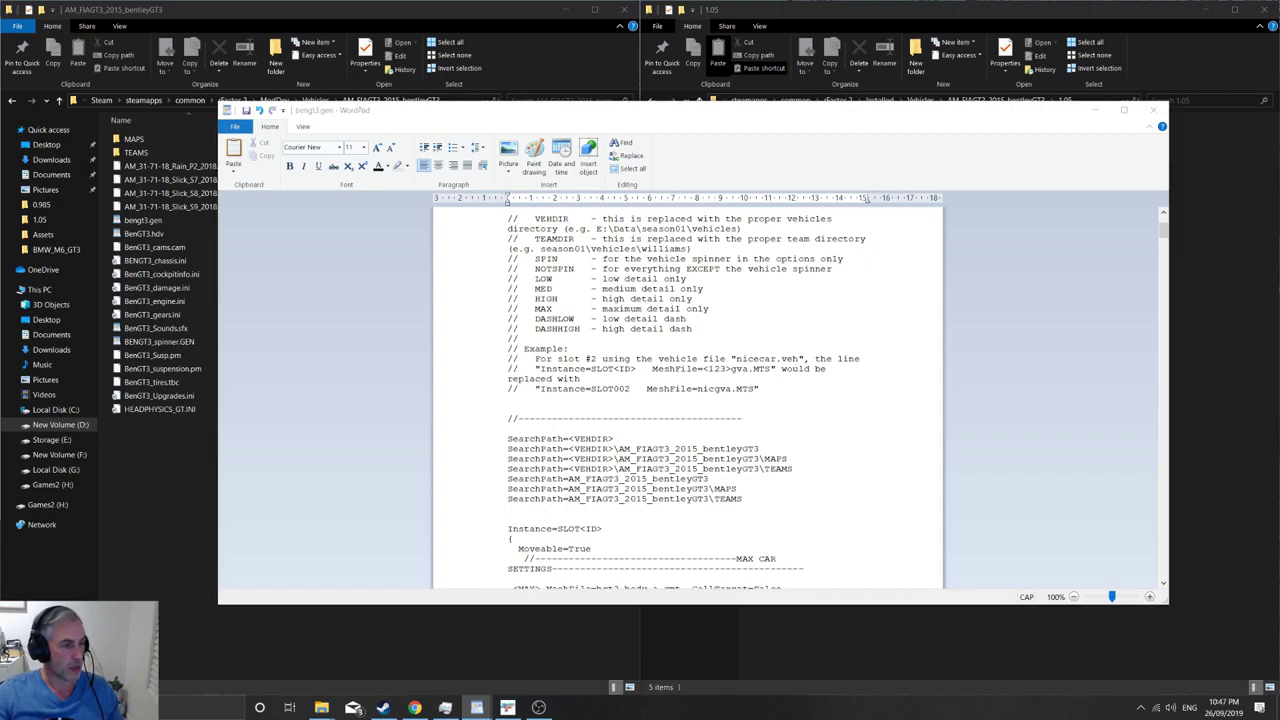
click(517, 508)
text(MASFile=cmaps.mas)
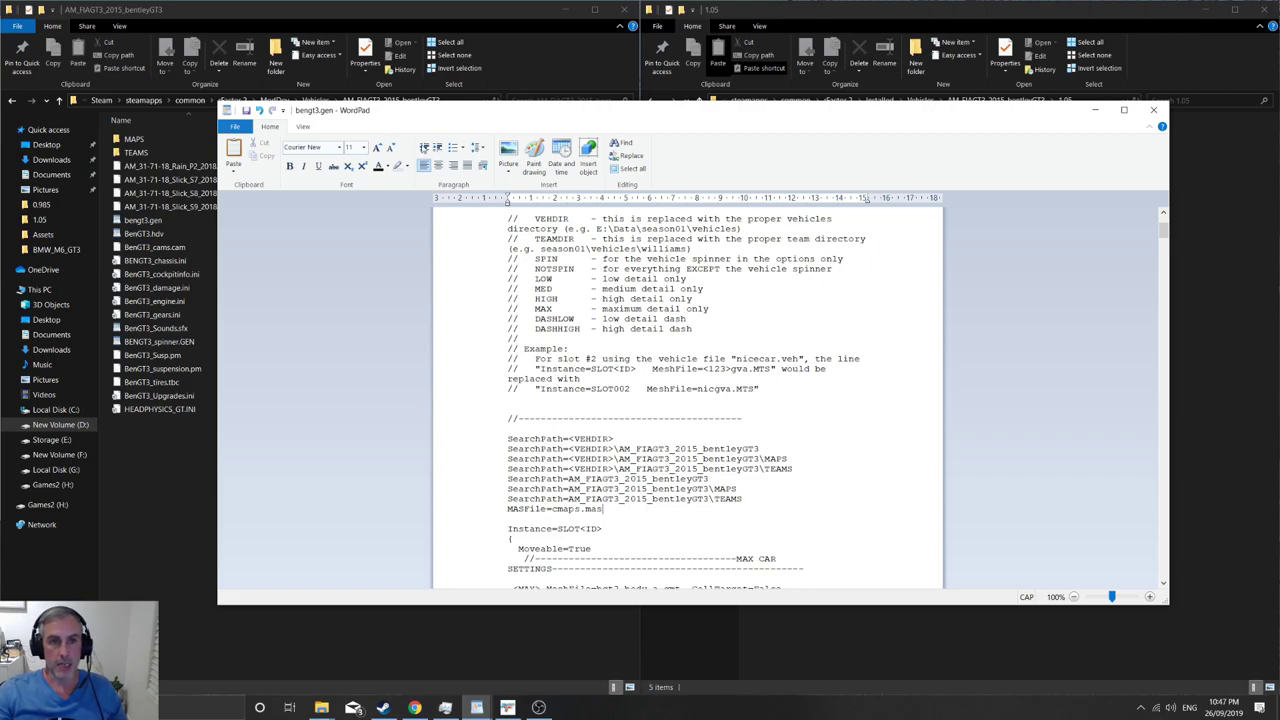
Step: Close bengt3.gen, choose to save it, and set the save location to the ModDev\Vehicles\AM_FIAGT3_2015_bentleyGT3 folder path
click(1153, 110)
click(660, 377)
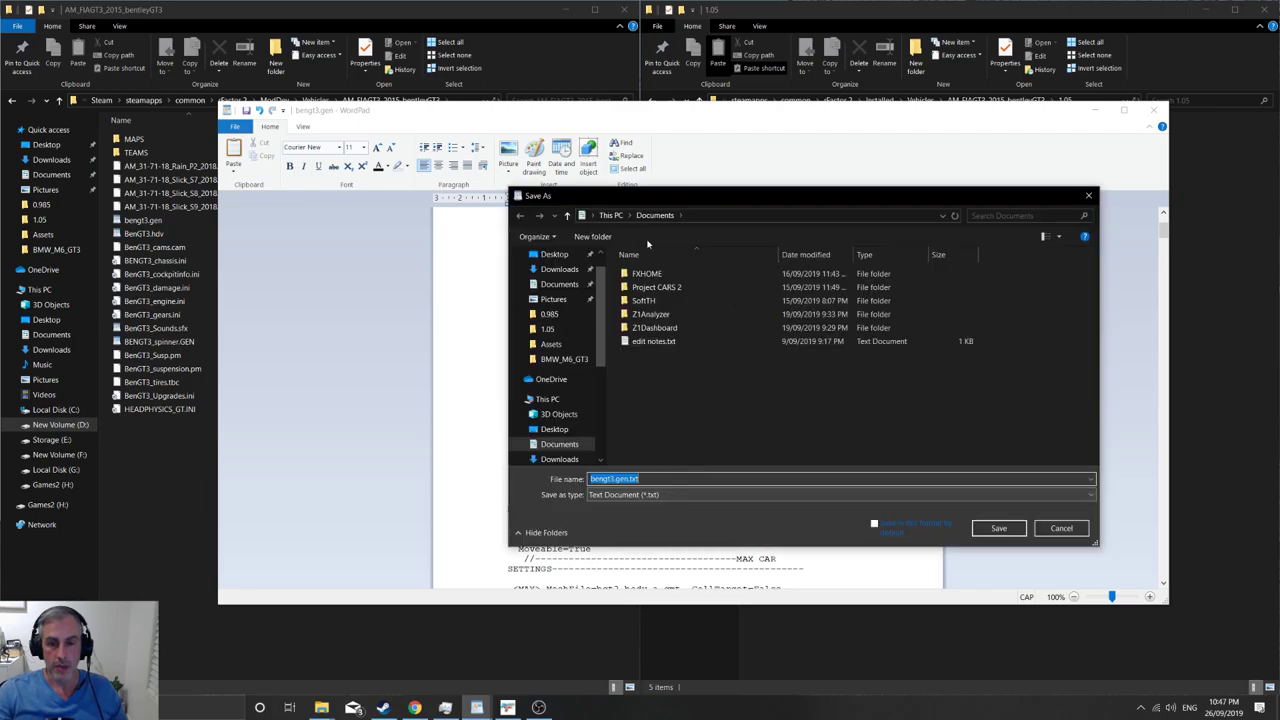
click(128, 477)
click(462, 104)
key(ctrl+c)
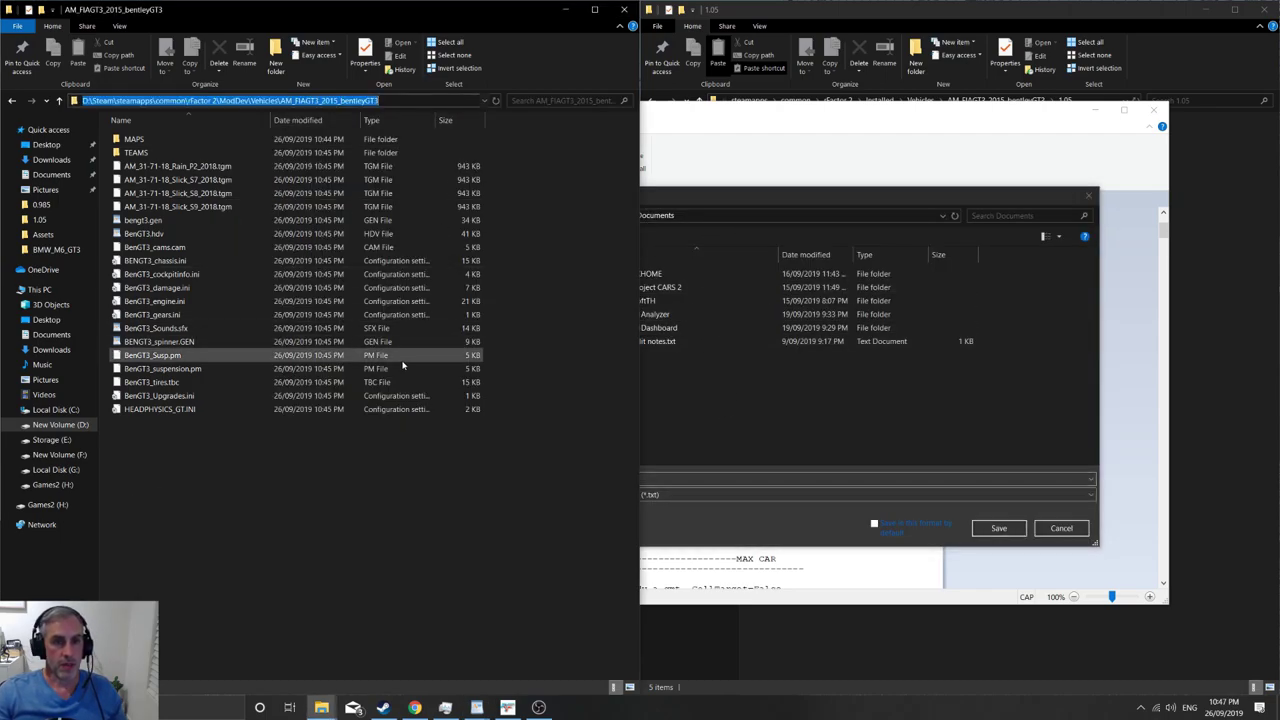
click(785, 538)
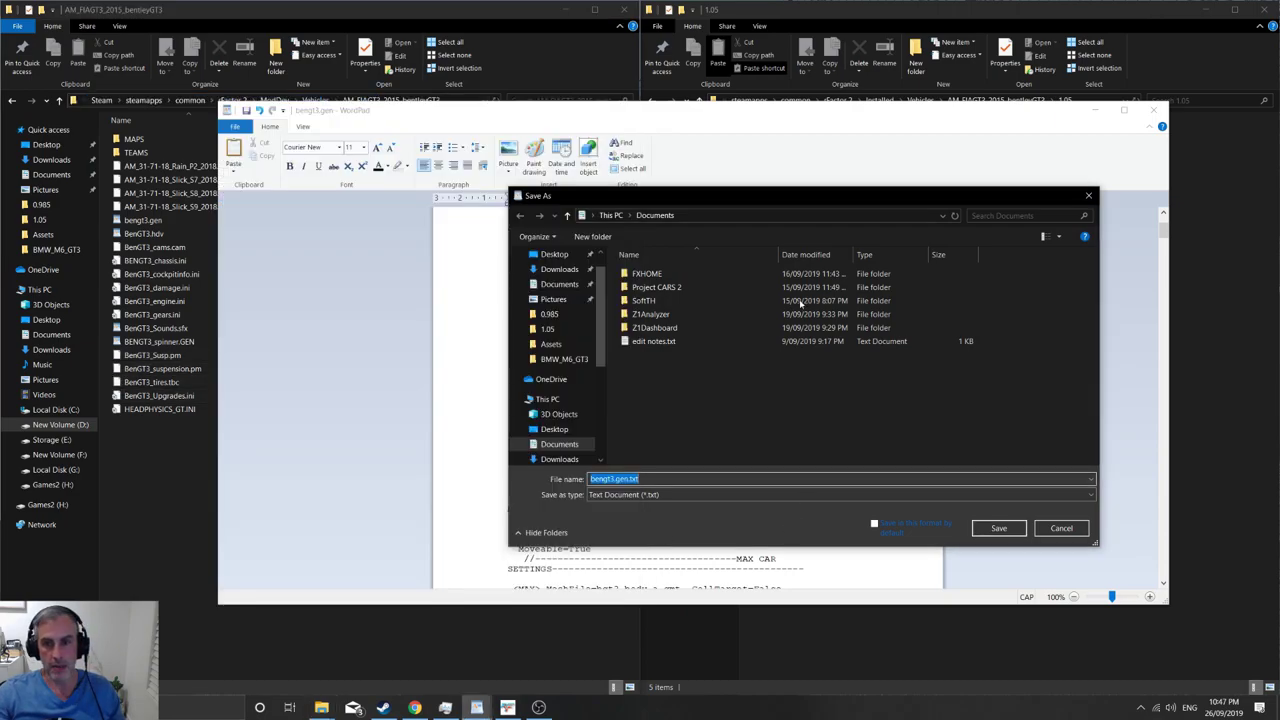
click(735, 218)
key(ctrl+v)
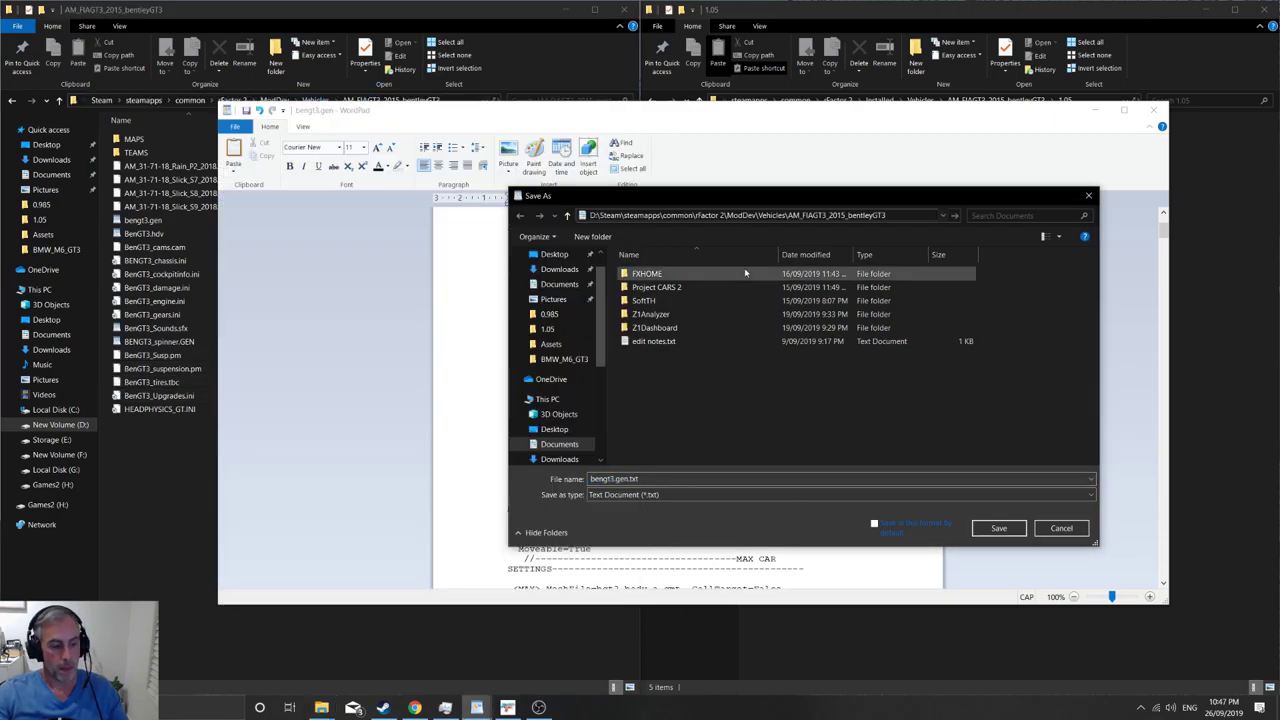
key(Return)
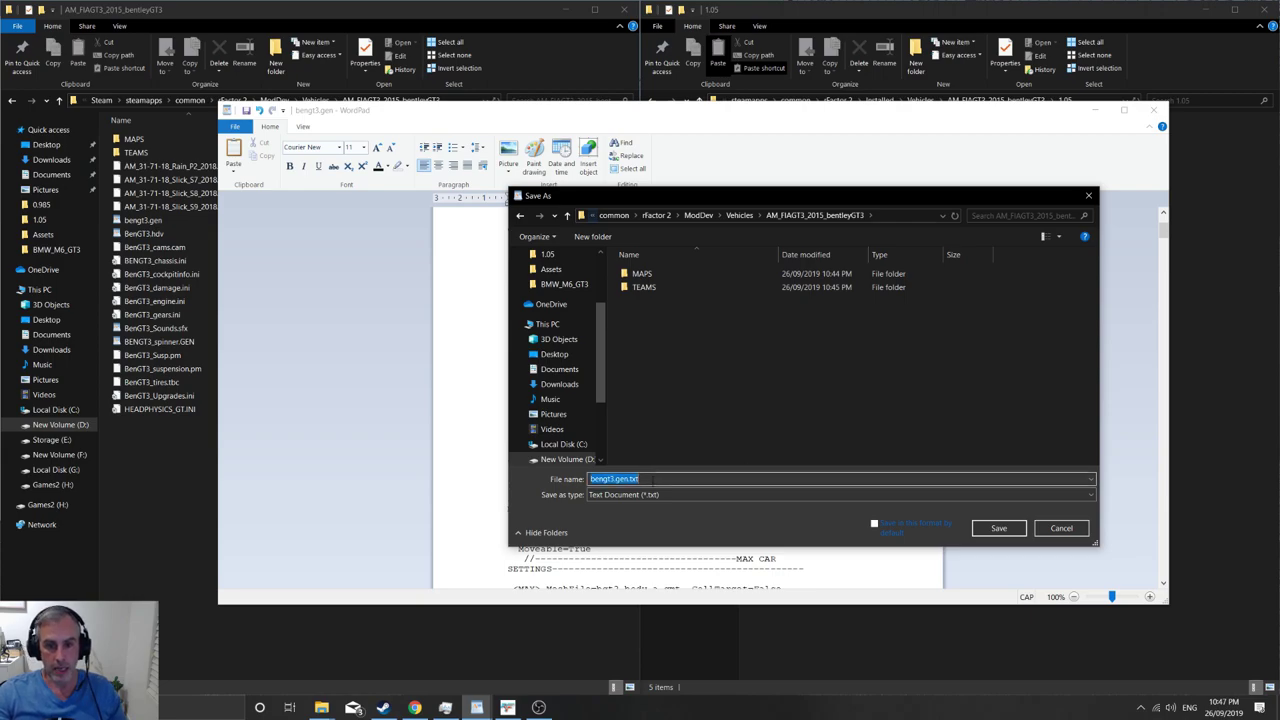
Step: Save the file as bengt3.gen without the .txt extension, replacing the existing file and accepting the text-only format
click(652, 479)
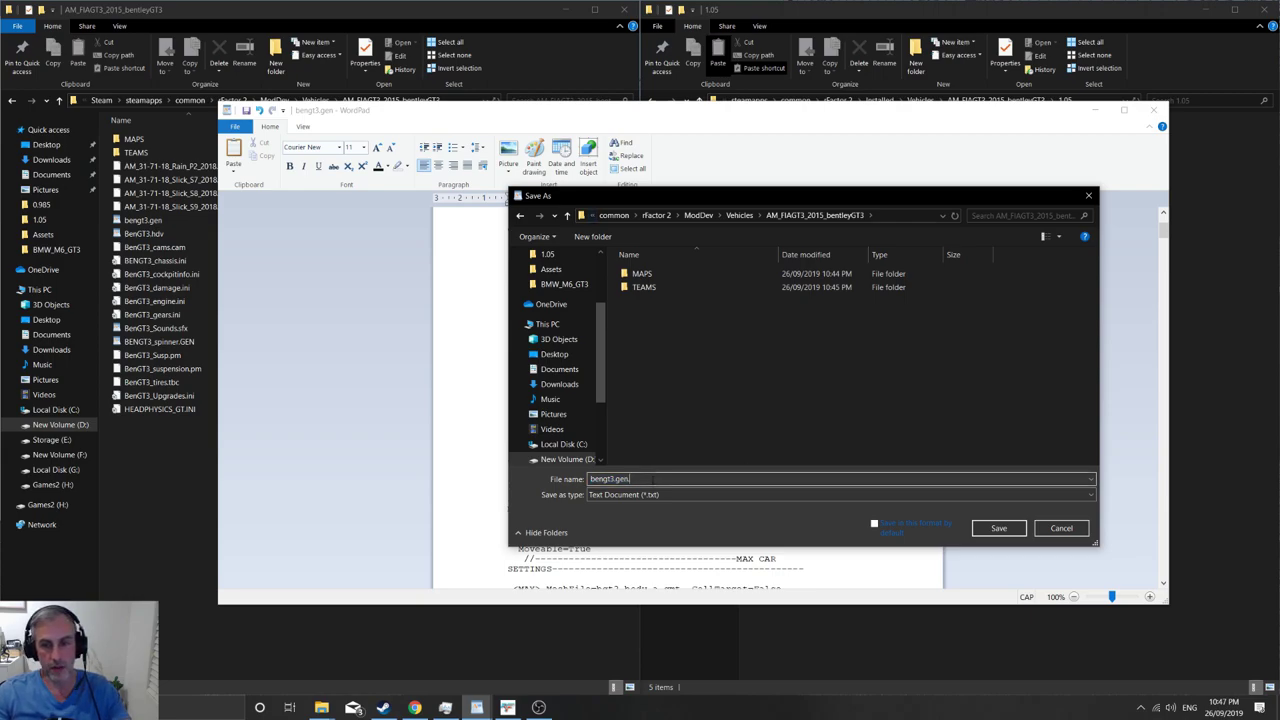
click(996, 529)
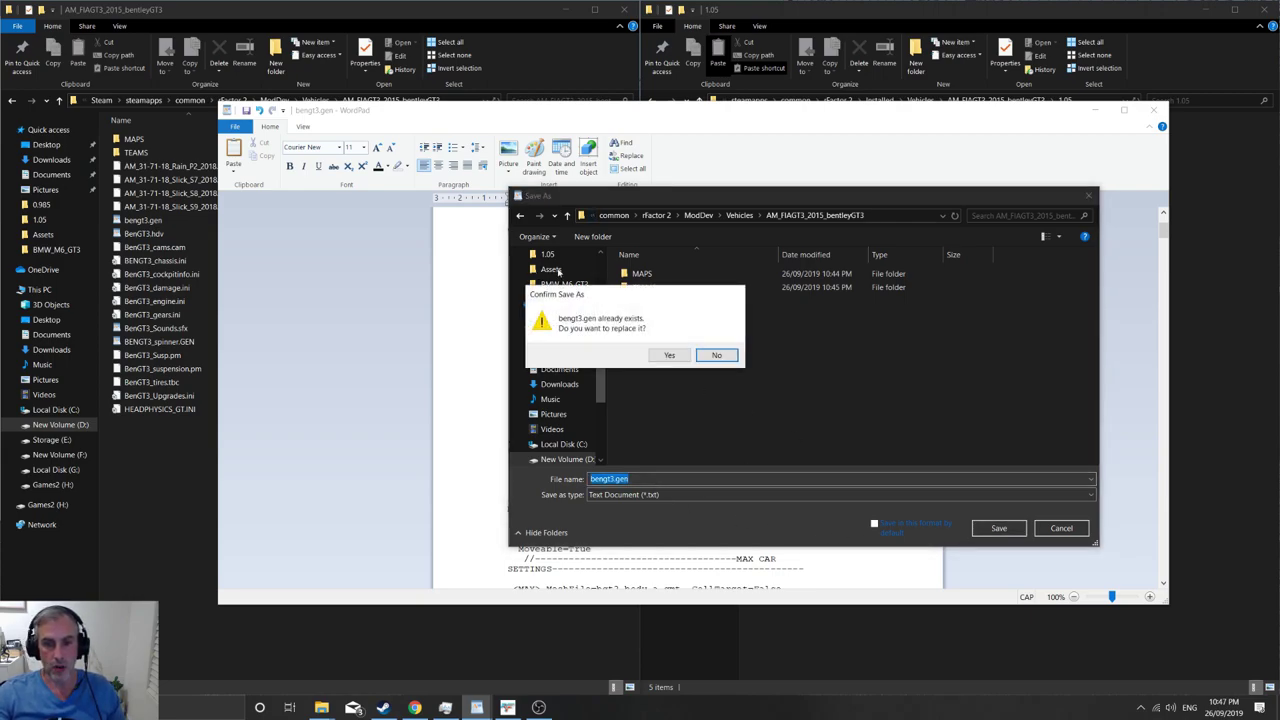
click(668, 355)
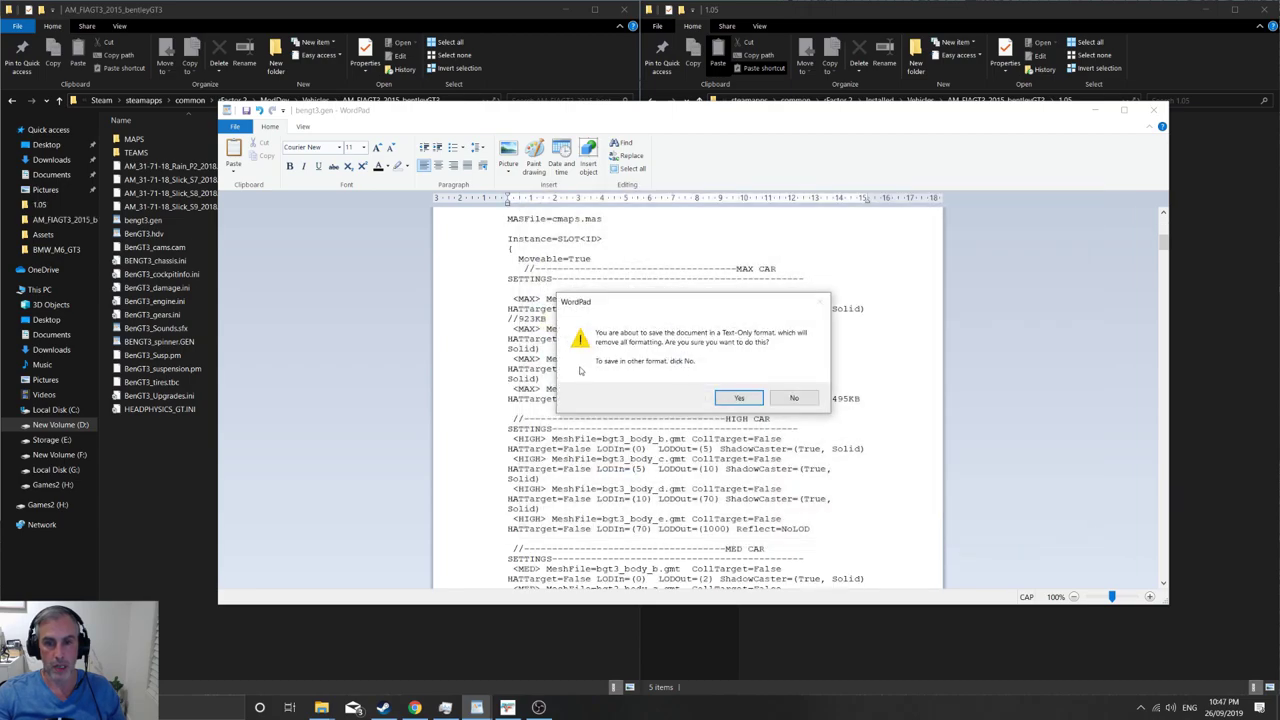
click(739, 397)
key(alt+F4)
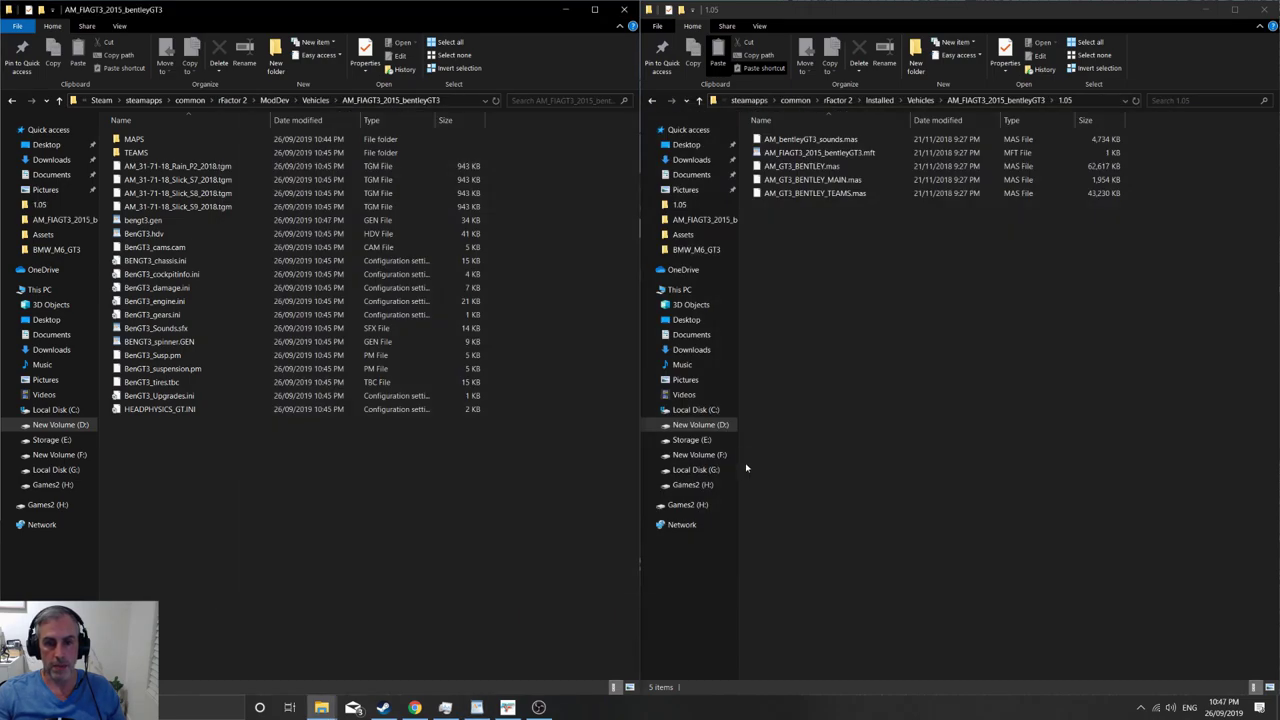
Step: Reopen bengt3.gen to check the saved SearchPath and MASFile lines, and close it again
double_click(143, 219)
scroll(618, 477, down, 5)
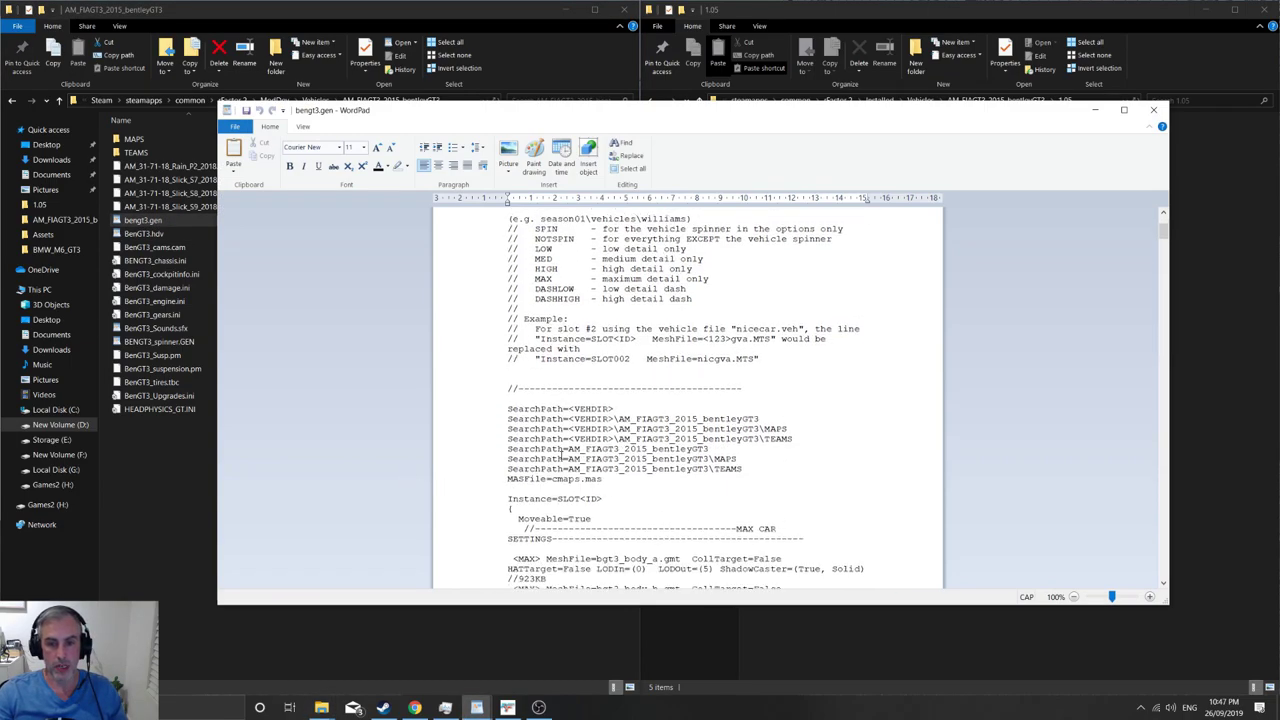
drag(600, 481, 492, 408)
click(828, 470)
click(1153, 110)
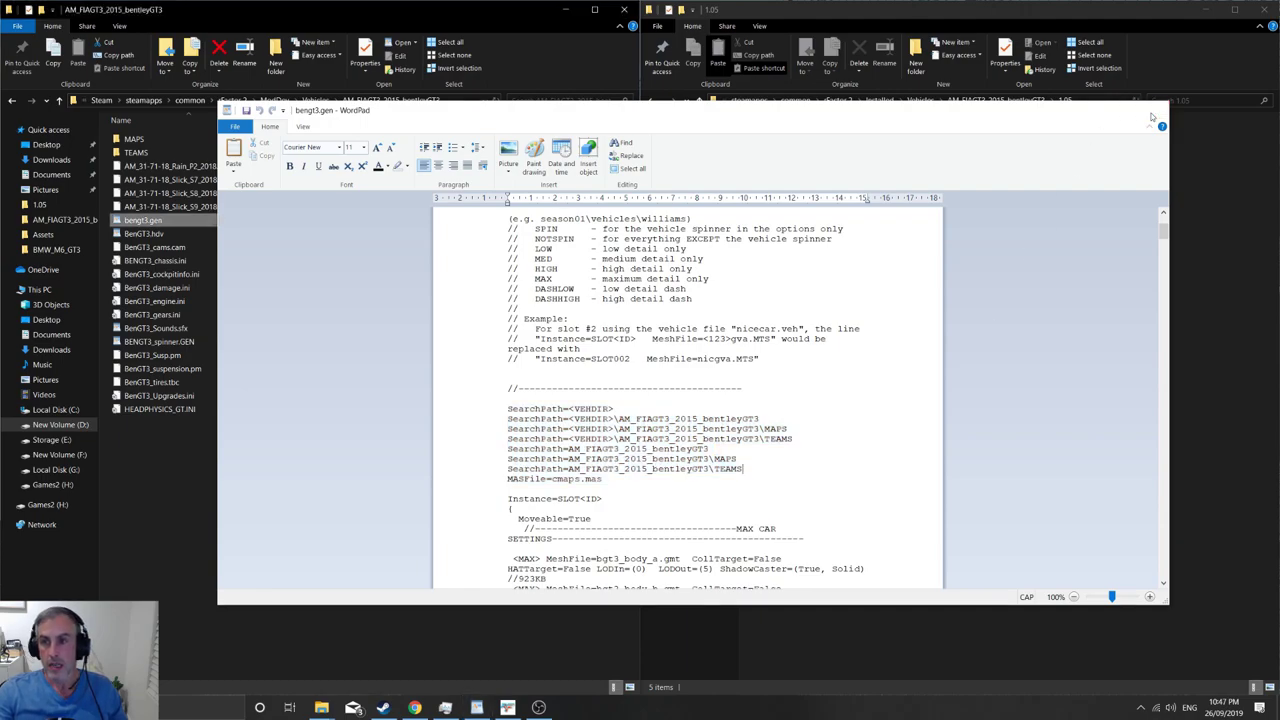
click(386, 514)
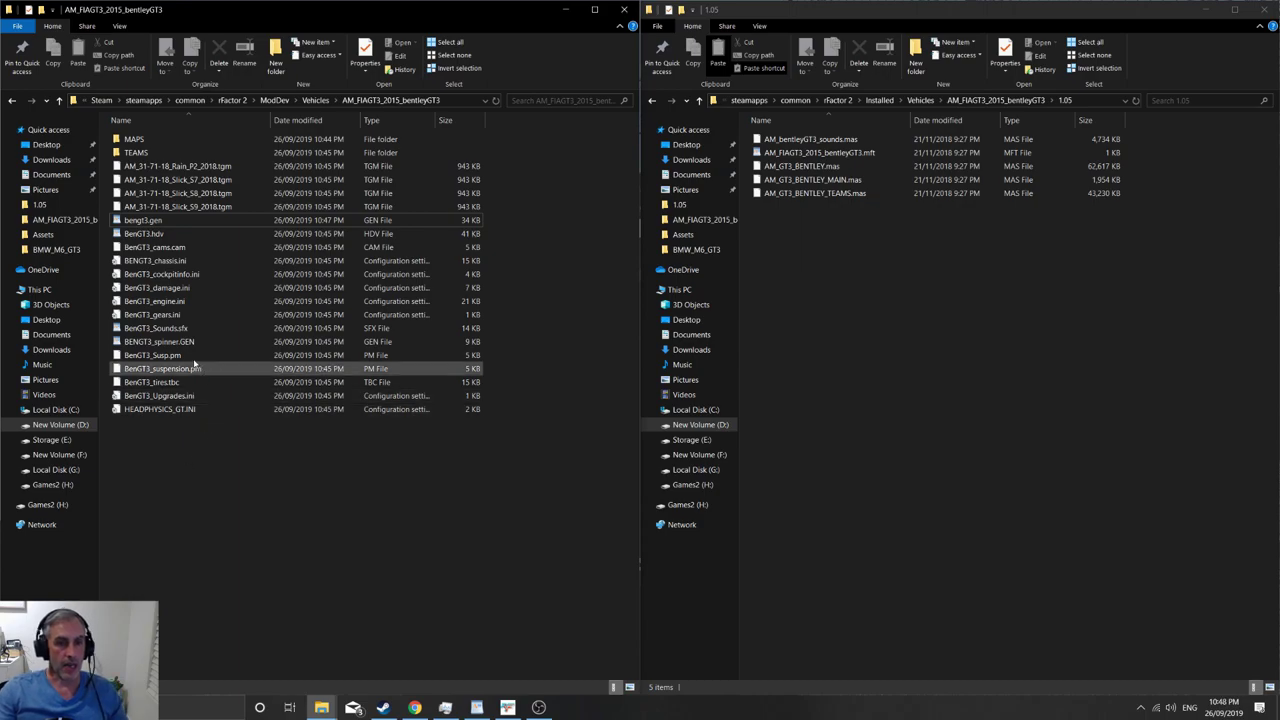
Step: Open BenGT3_Sounds.sfx in WordPad to view its sound file entries, and close it
click(168, 333)
double_click(168, 330)
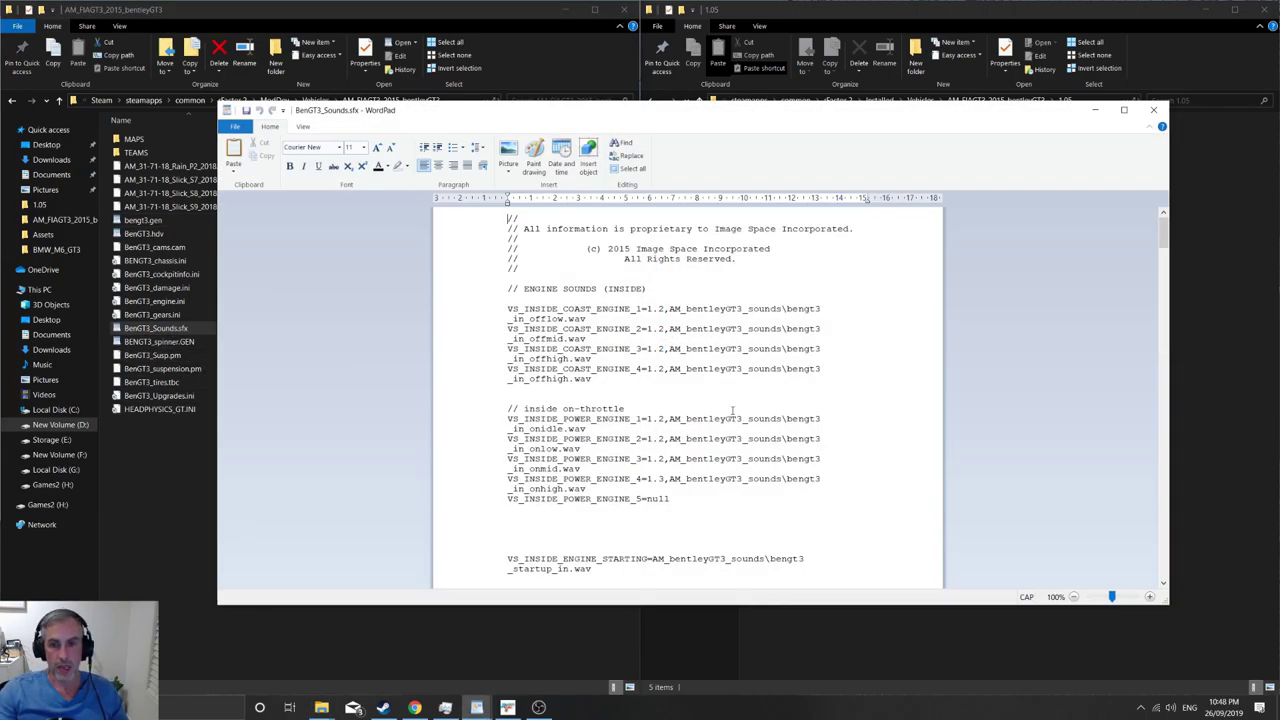
click(1153, 110)
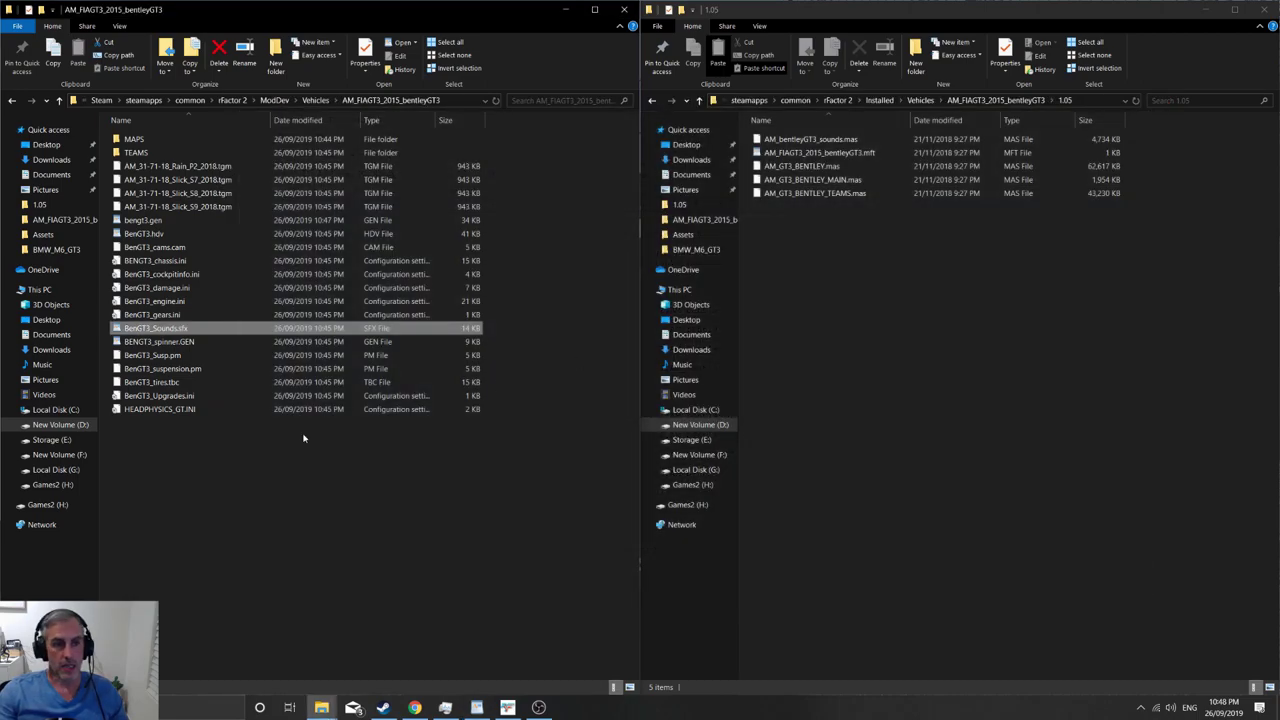
click(250, 425)
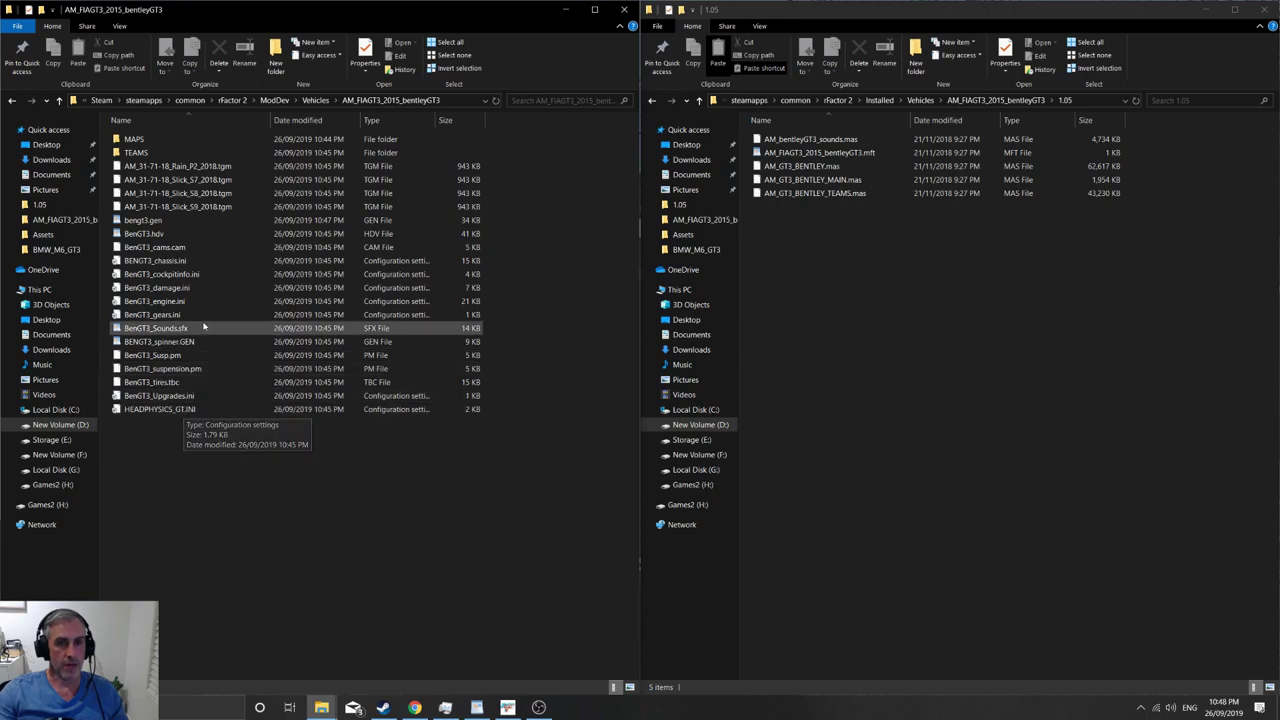
click(150, 220)
click(230, 369)
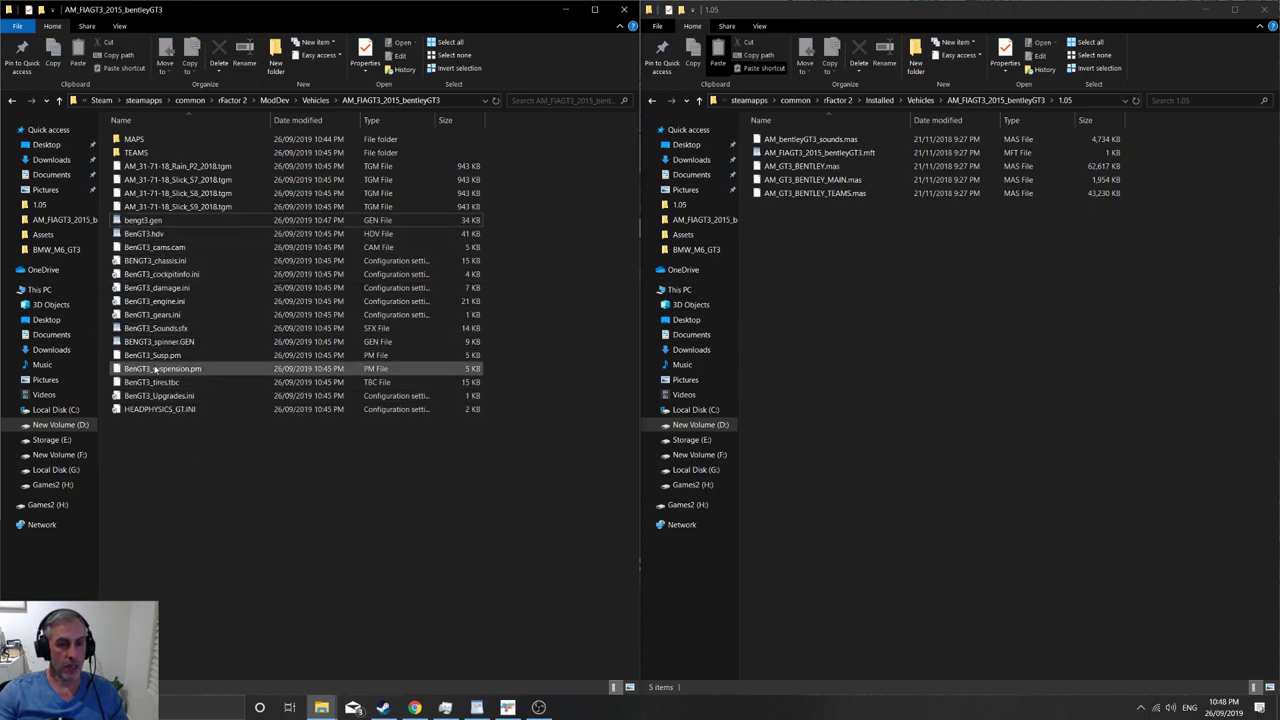
Step: Copy the sounds folder name AM_bentleyGT3_sounds from BenGT3_Sounds.sfx, close the file, and go up to the ModDev Vehicles folder
double_click(165, 333)
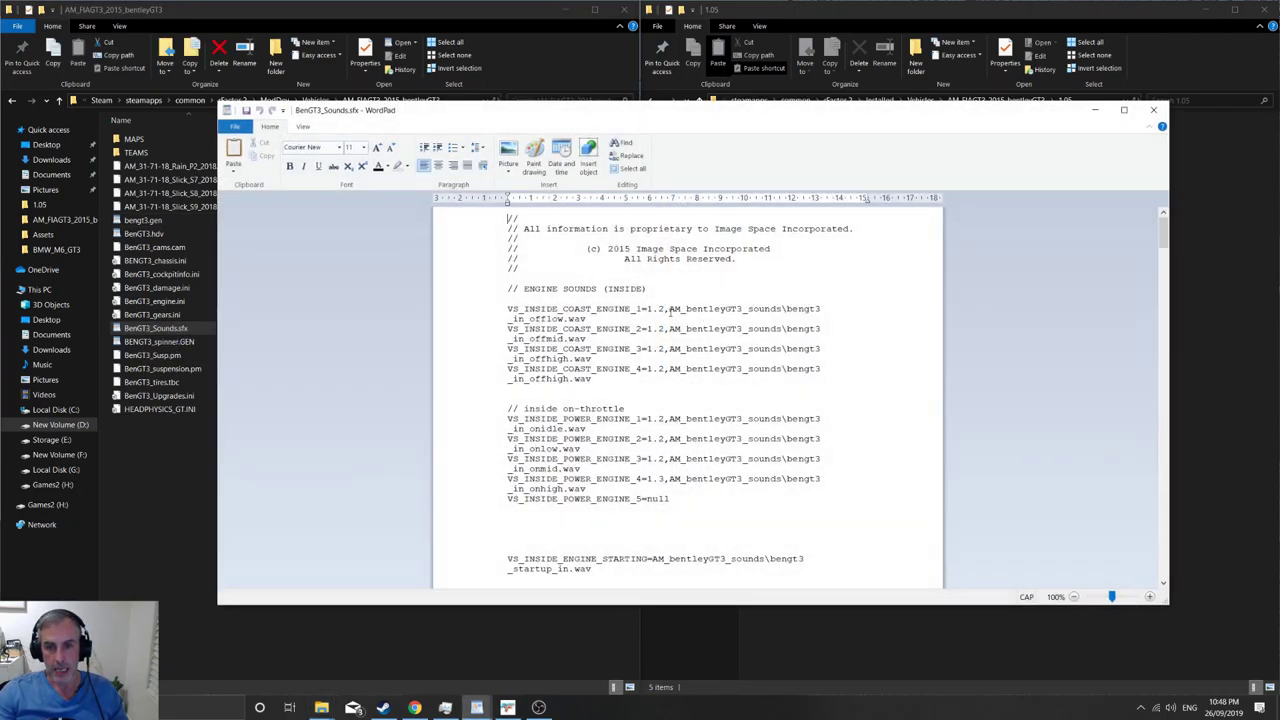
drag(670, 311, 785, 311)
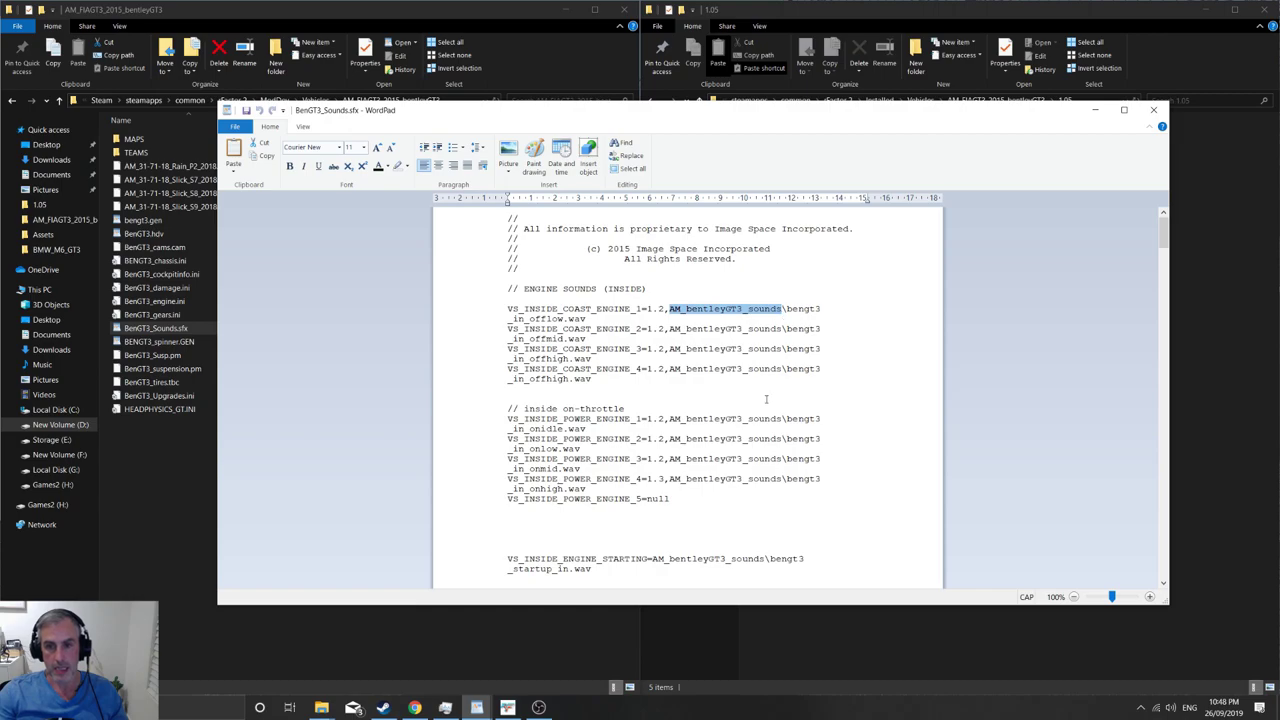
click(786, 310)
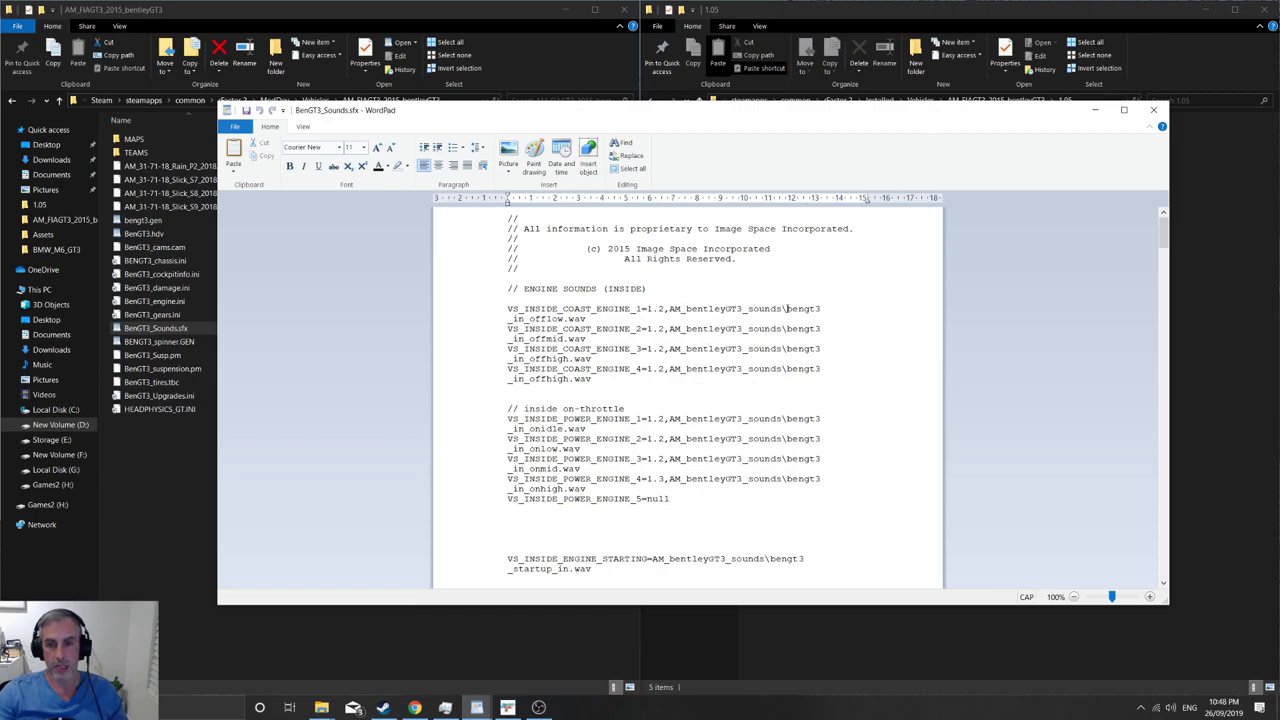
drag(786, 310, 669, 328)
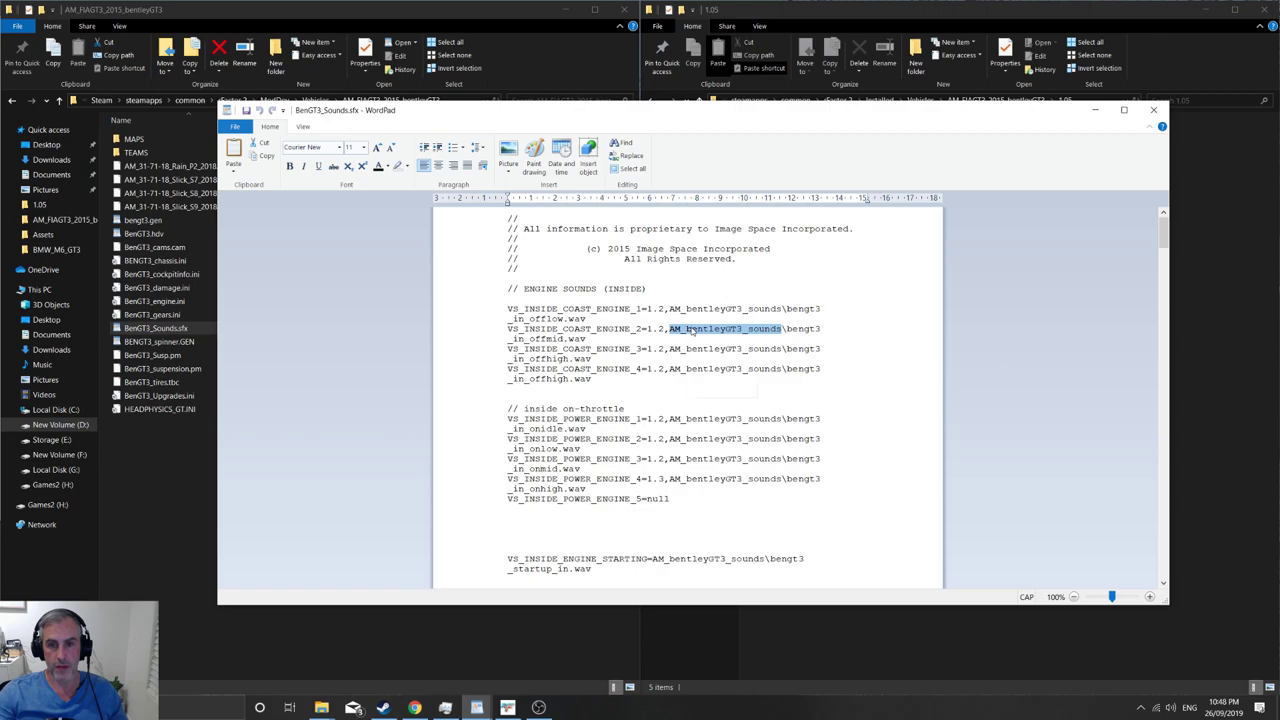
right_click(691, 329)
click(720, 348)
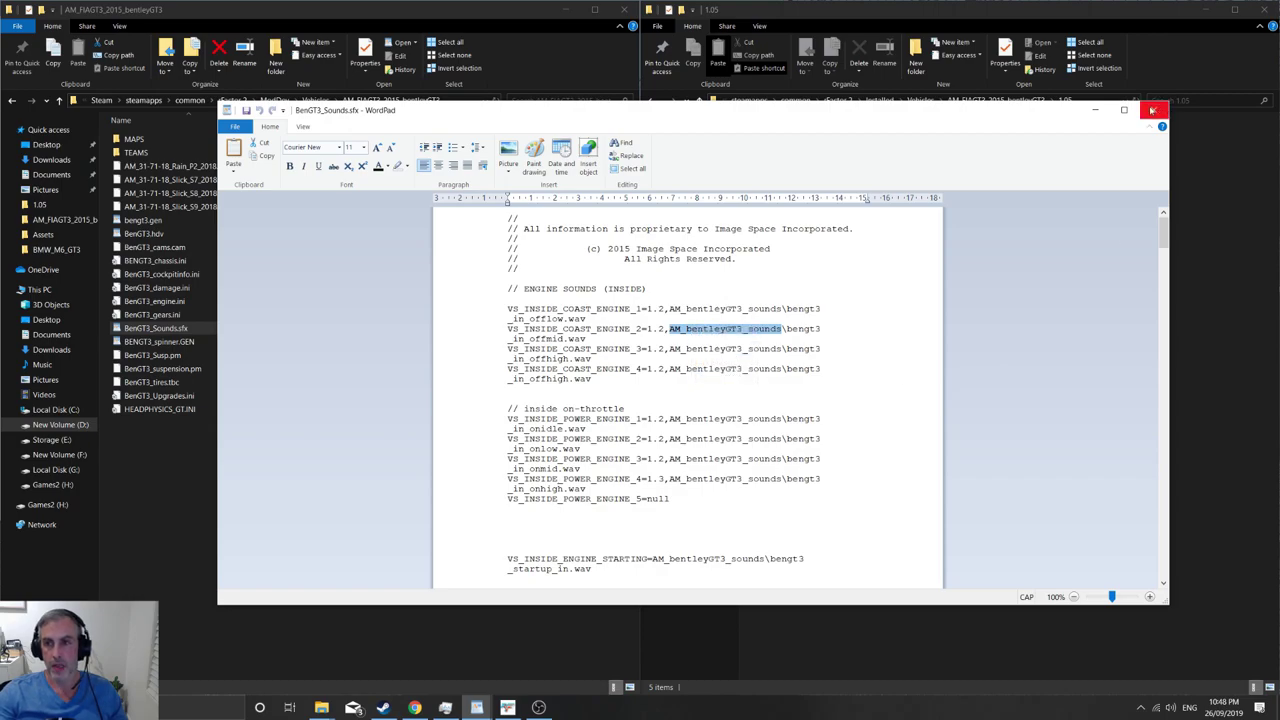
click(1153, 110)
click(59, 101)
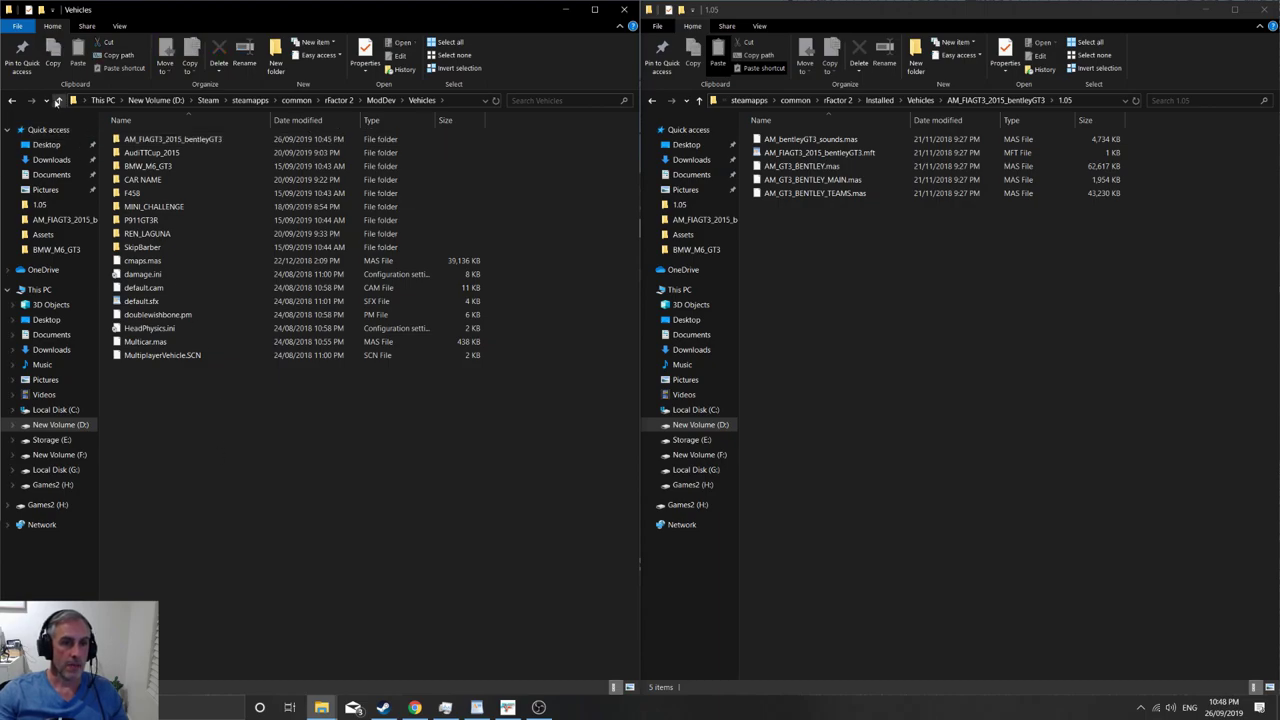
Step: Rename the BENTLEY folder in ModDev's Sounds folder to the copied name AM_bentleyGT3_sounds
click(59, 101)
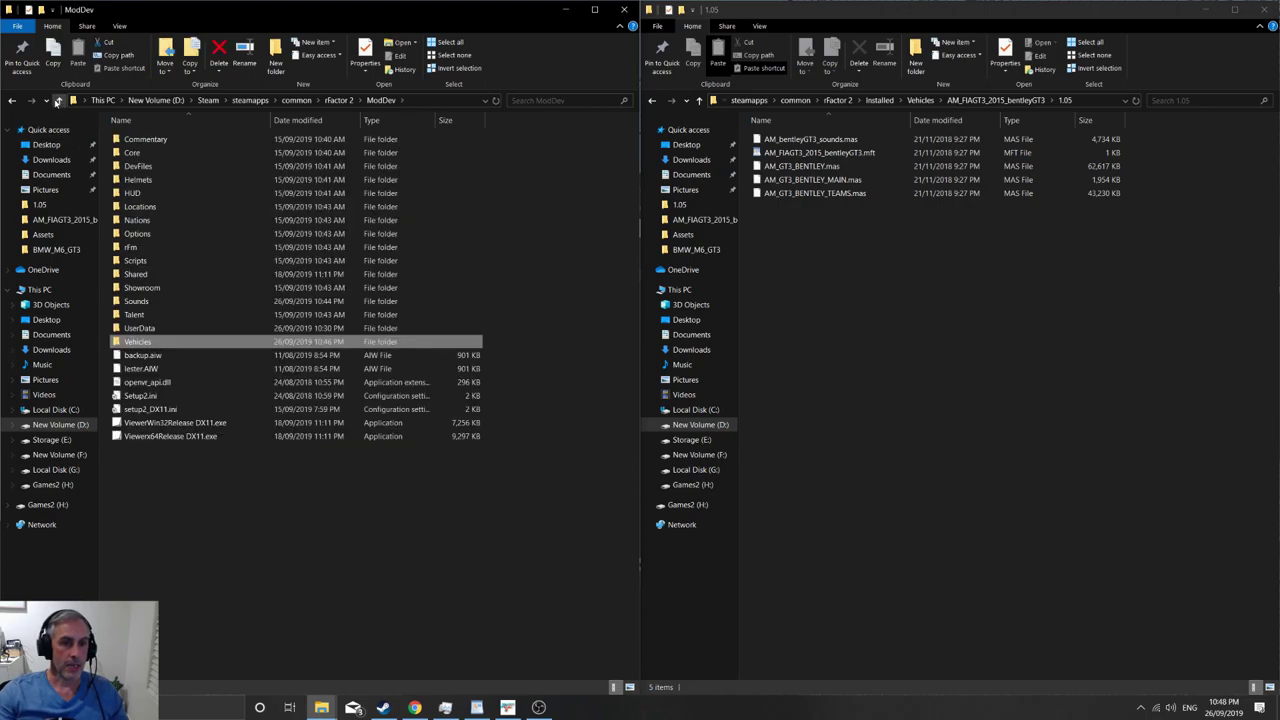
double_click(152, 305)
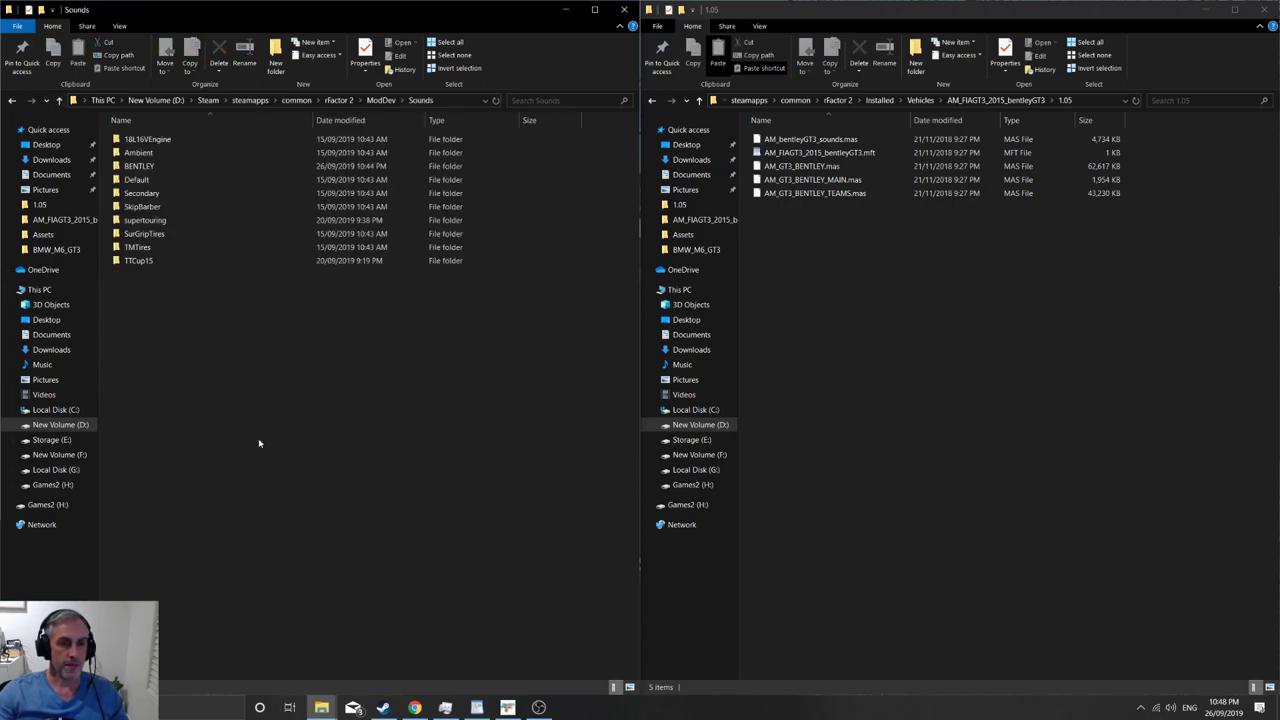
click(150, 167)
click(167, 167)
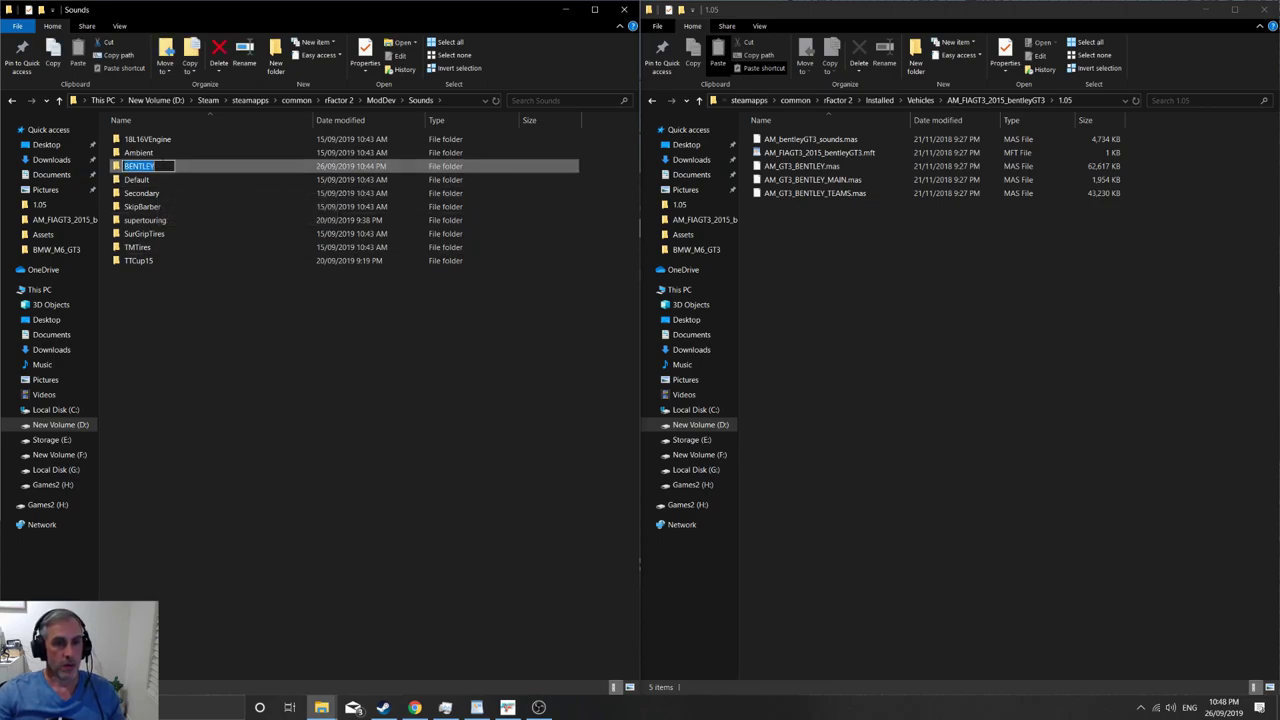
key(ctrl+v)
click(266, 372)
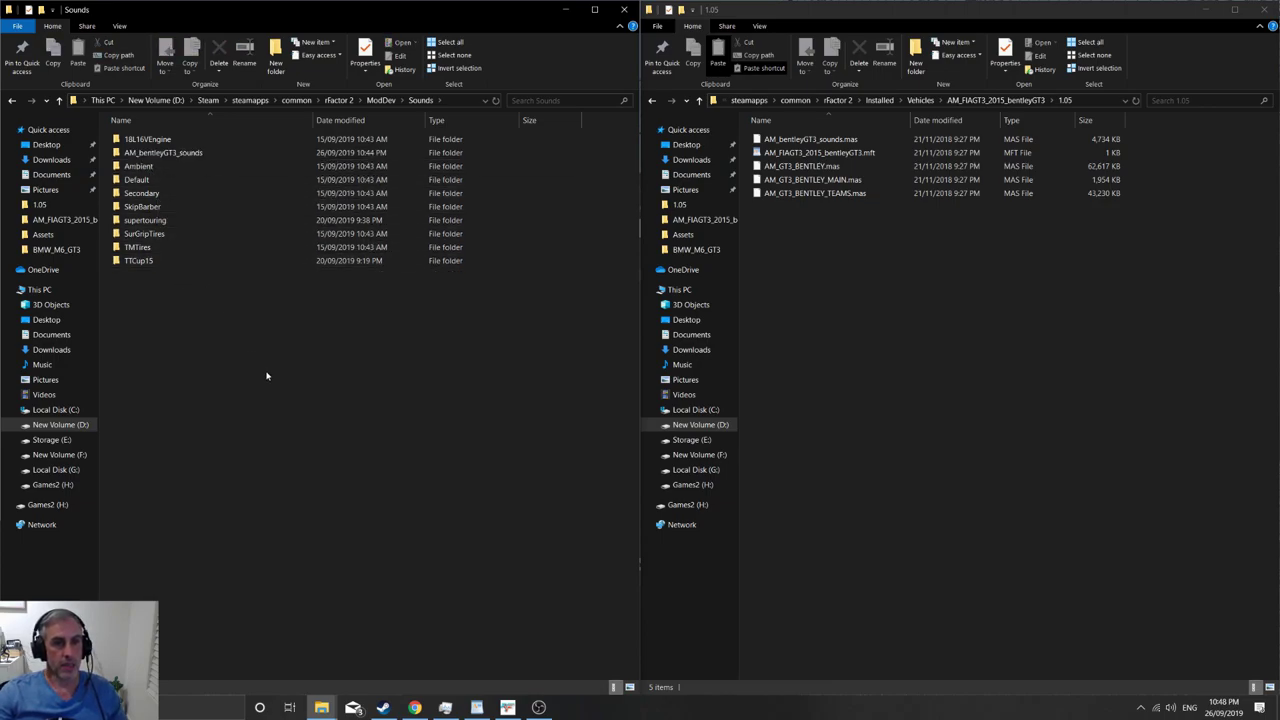
Step: Open AllCarsTracks.rfm from ModDev's rFm folder in WordPad and find the ConfigOverrides section
click(59, 100)
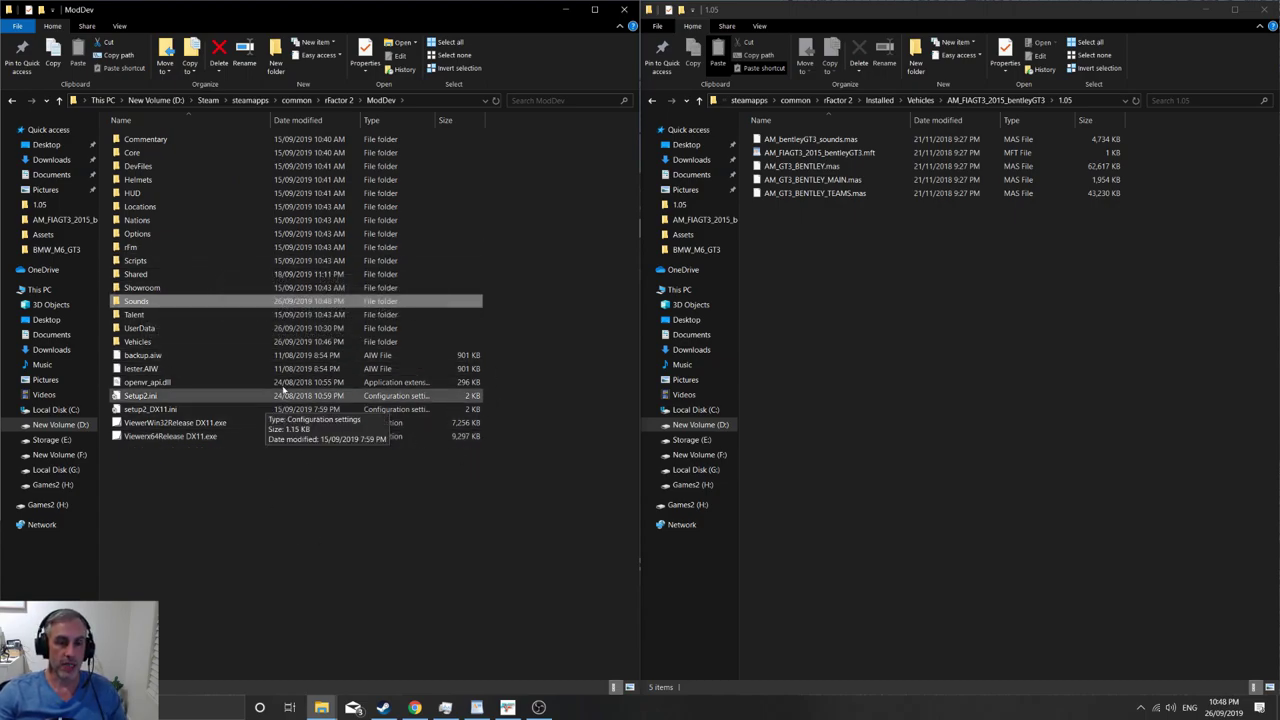
click(133, 248)
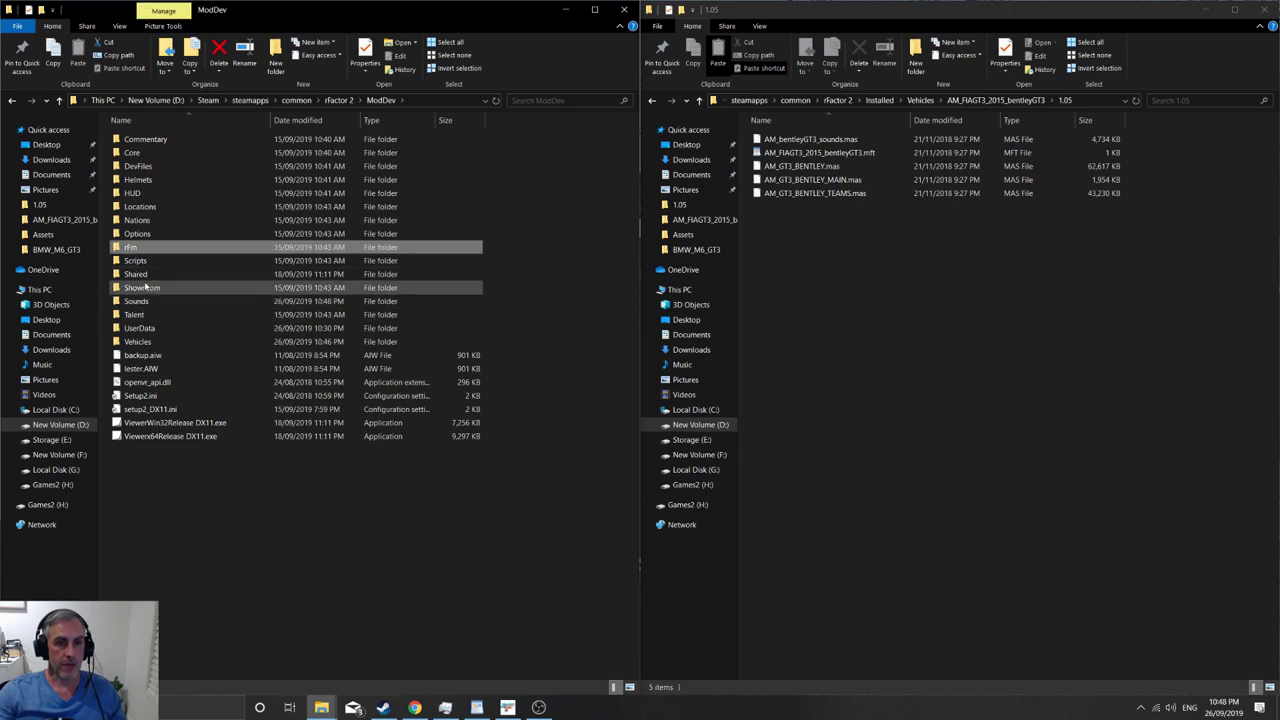
double_click(133, 248)
double_click(140, 150)
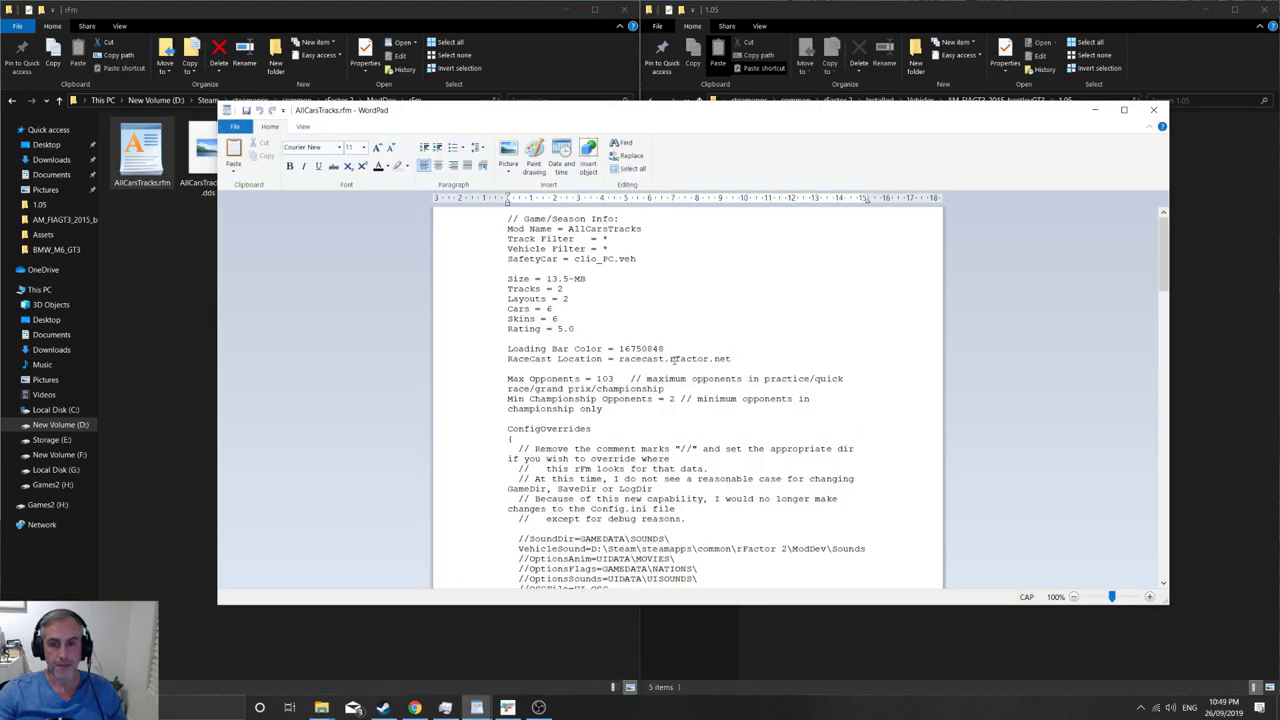
scroll(698, 411, down, 1)
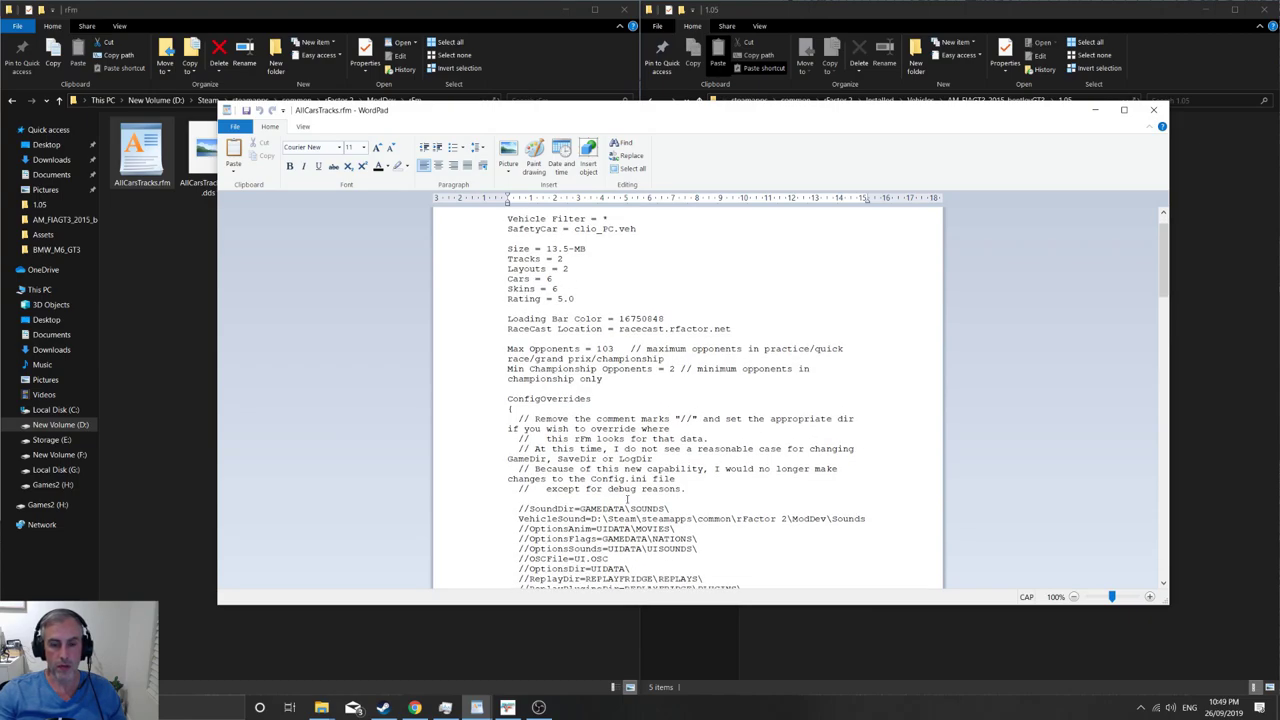
double_click(521, 400)
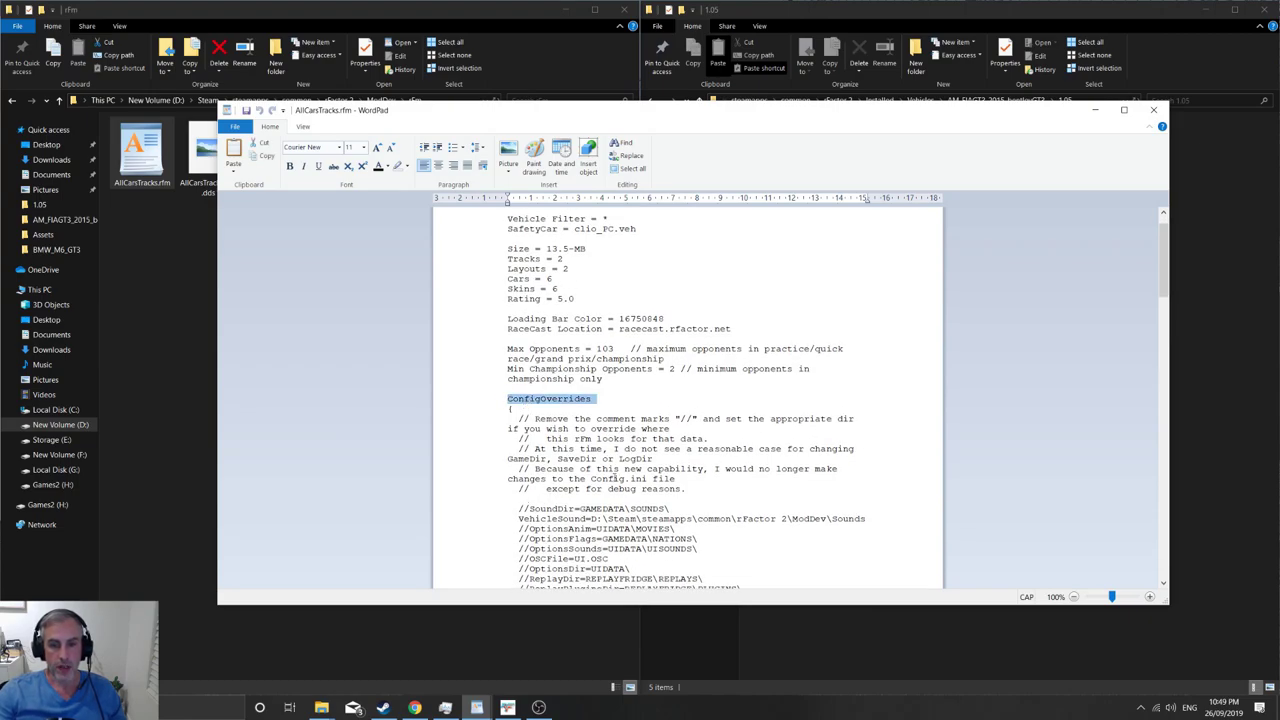
click(655, 478)
Step: Remove the comment slashes in front of the VehicleSound line in ConfigOverrides and check its ModDev\Sounds path
scroll(522, 438, down, 3)
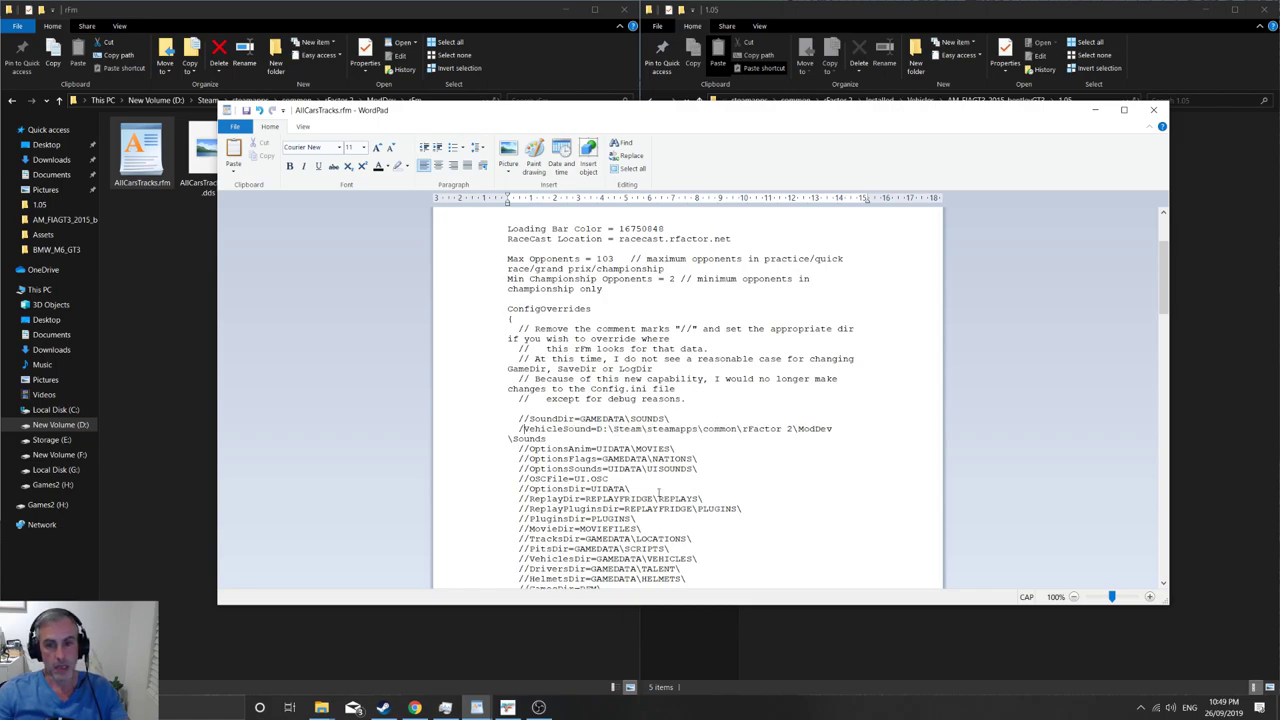
key(BackSpace)
key(BackSpace)
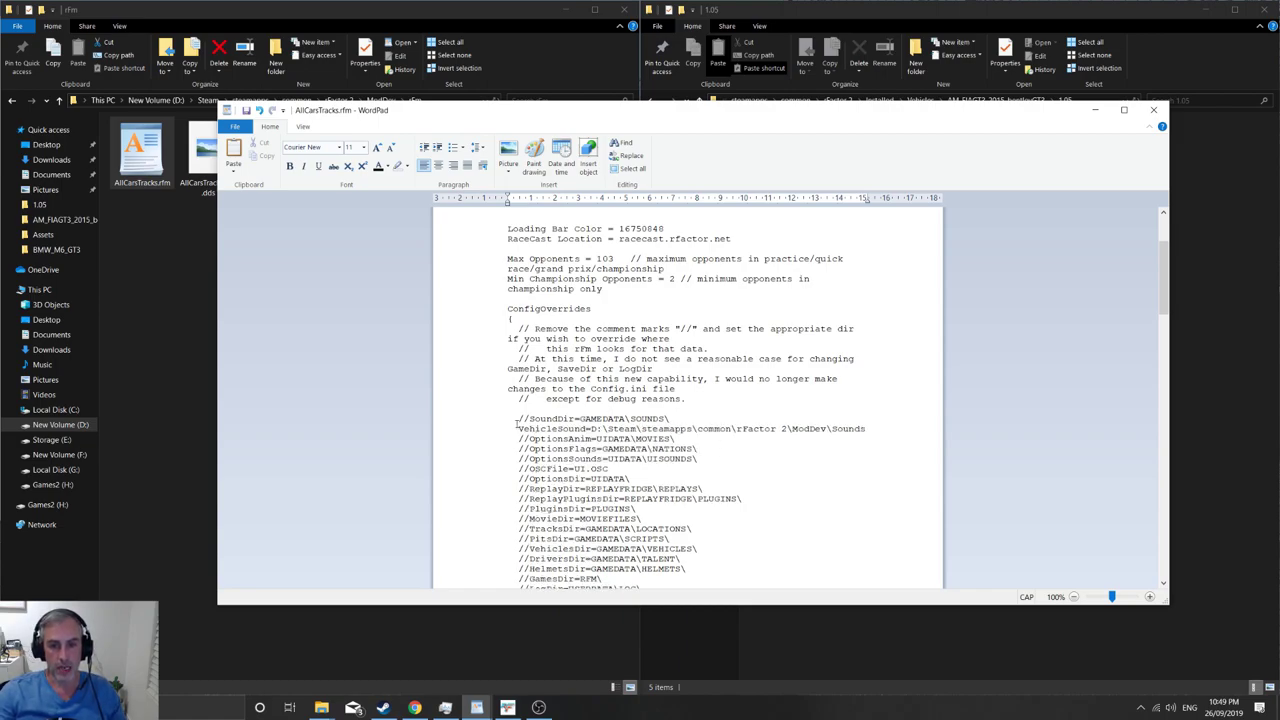
drag(591, 428, 862, 428)
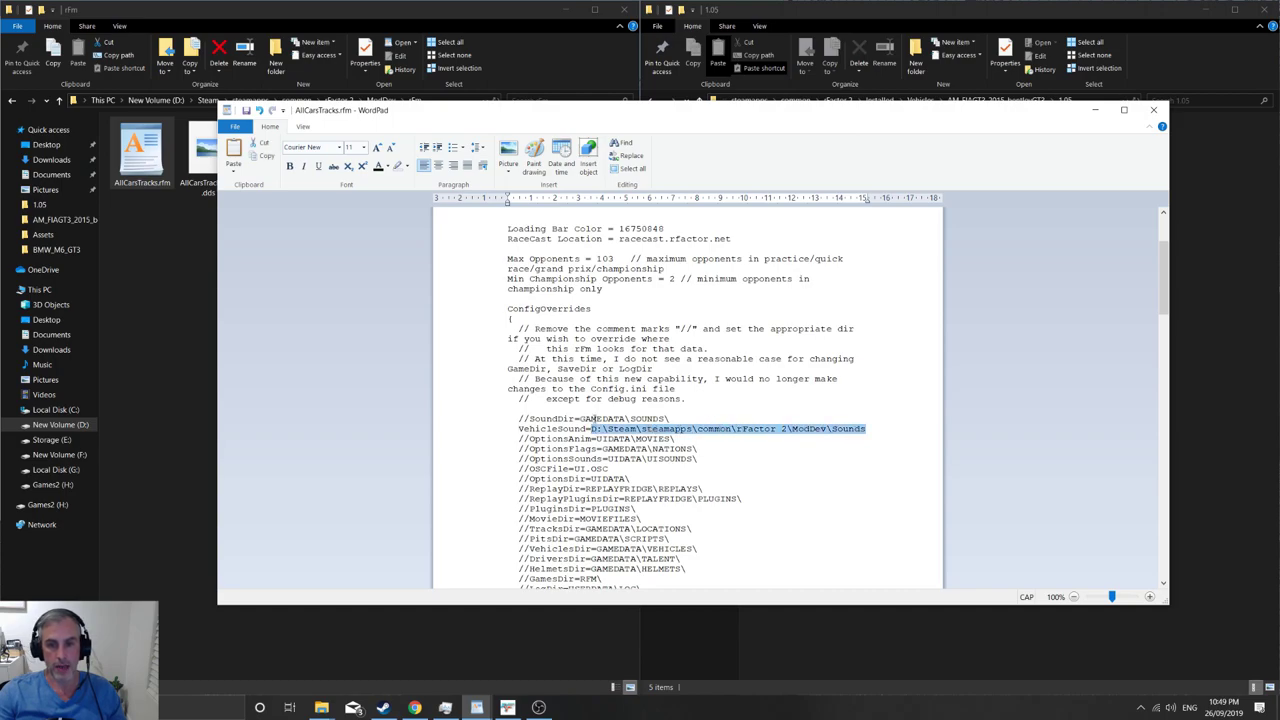
click(867, 428)
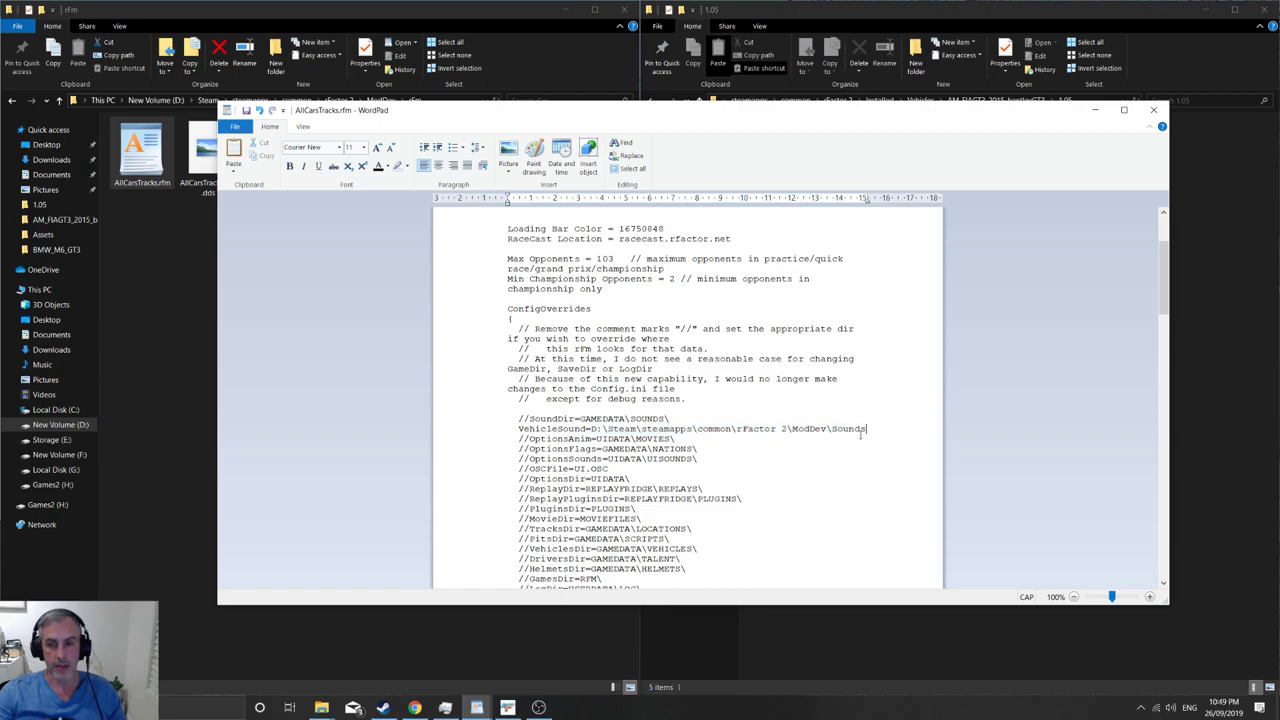
Step: Display the full path of the ModDev Sounds folder in File Explorer to compare with the VehicleSound entry, and return to WordPad
drag(866, 428, 580, 418)
click(806, 436)
click(134, 311)
click(60, 103)
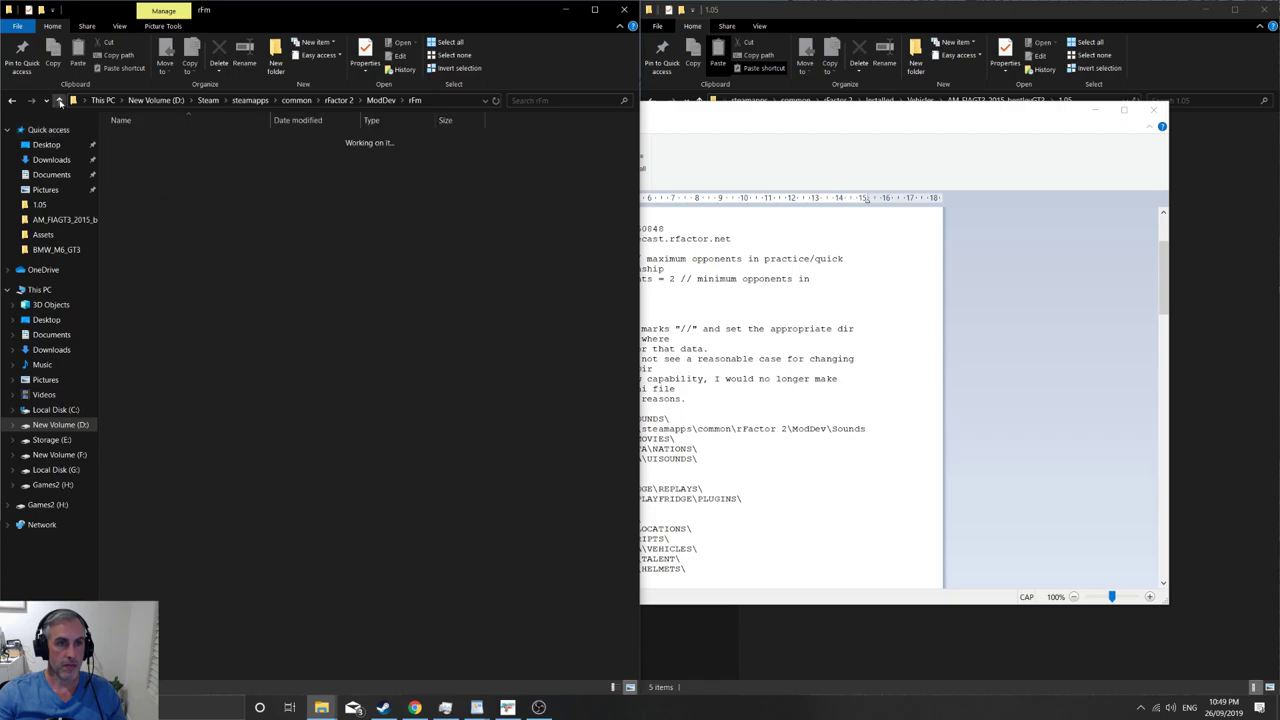
double_click(144, 305)
click(290, 101)
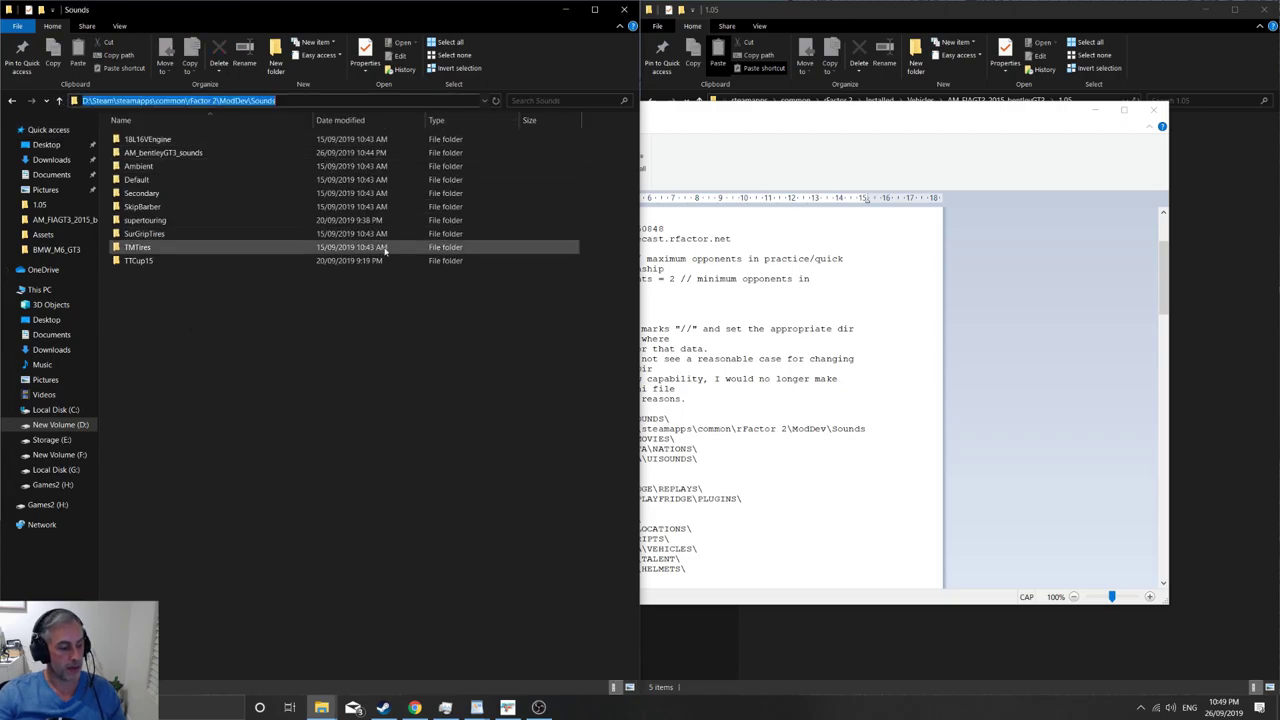
click(962, 420)
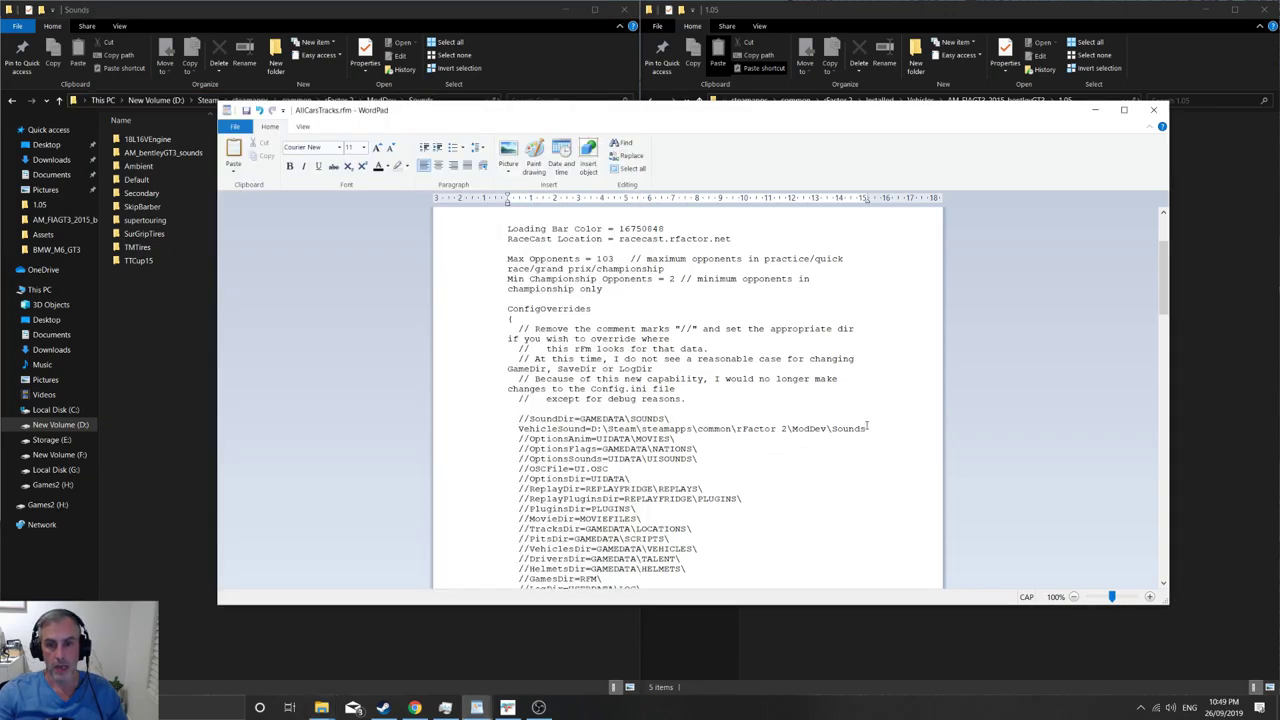
Step: Recheck the VehicleSound path, then close AllCarsTracks.rfm and save the changes
drag(868, 428, 595, 430)
click(519, 428)
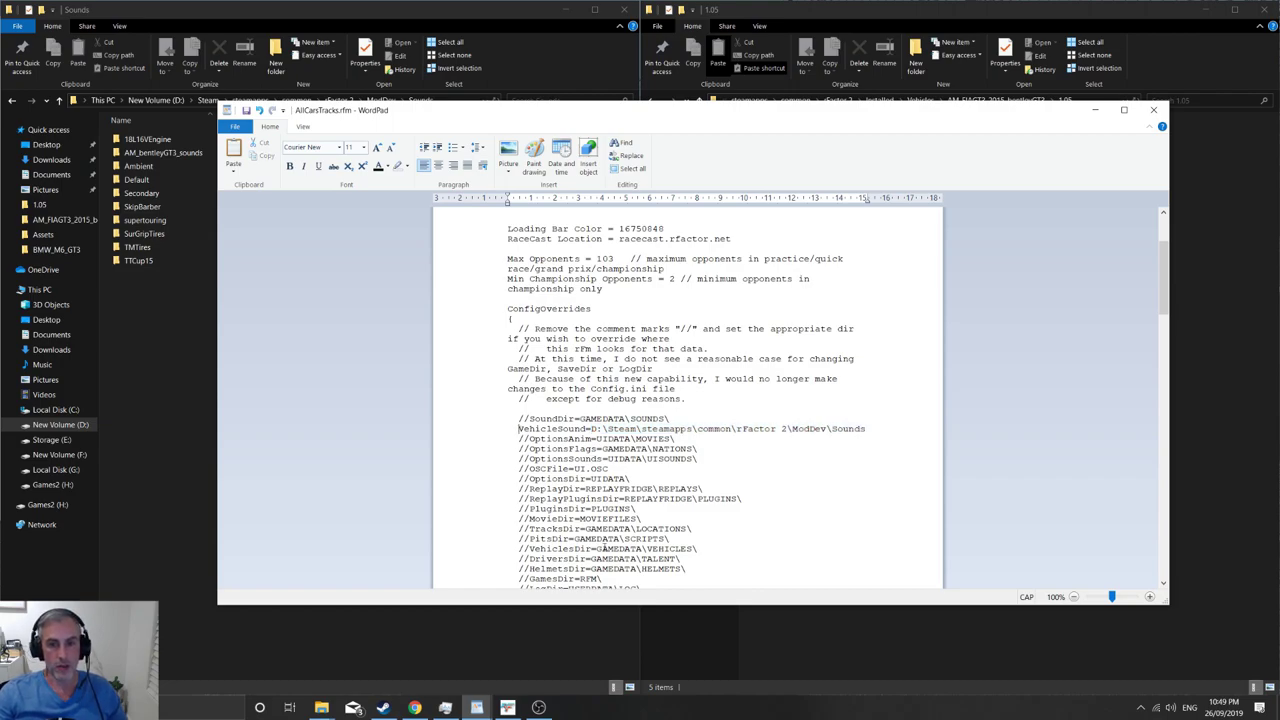
click(1153, 109)
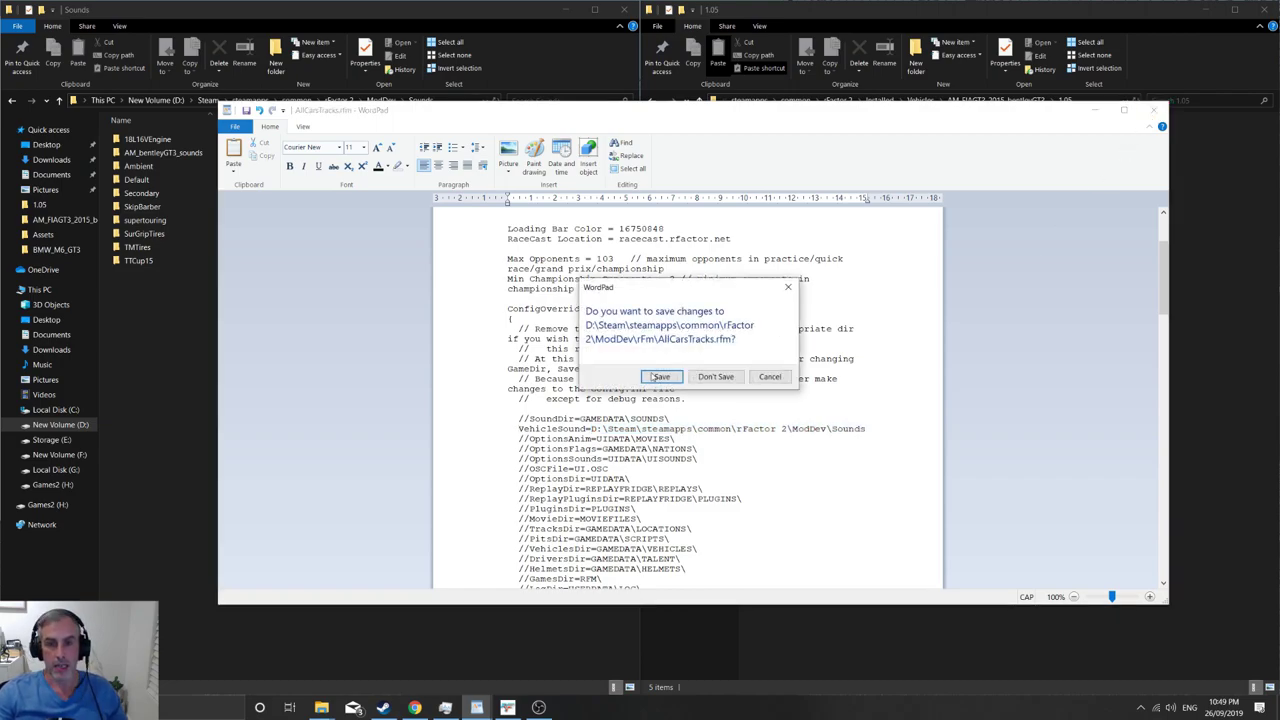
click(662, 377)
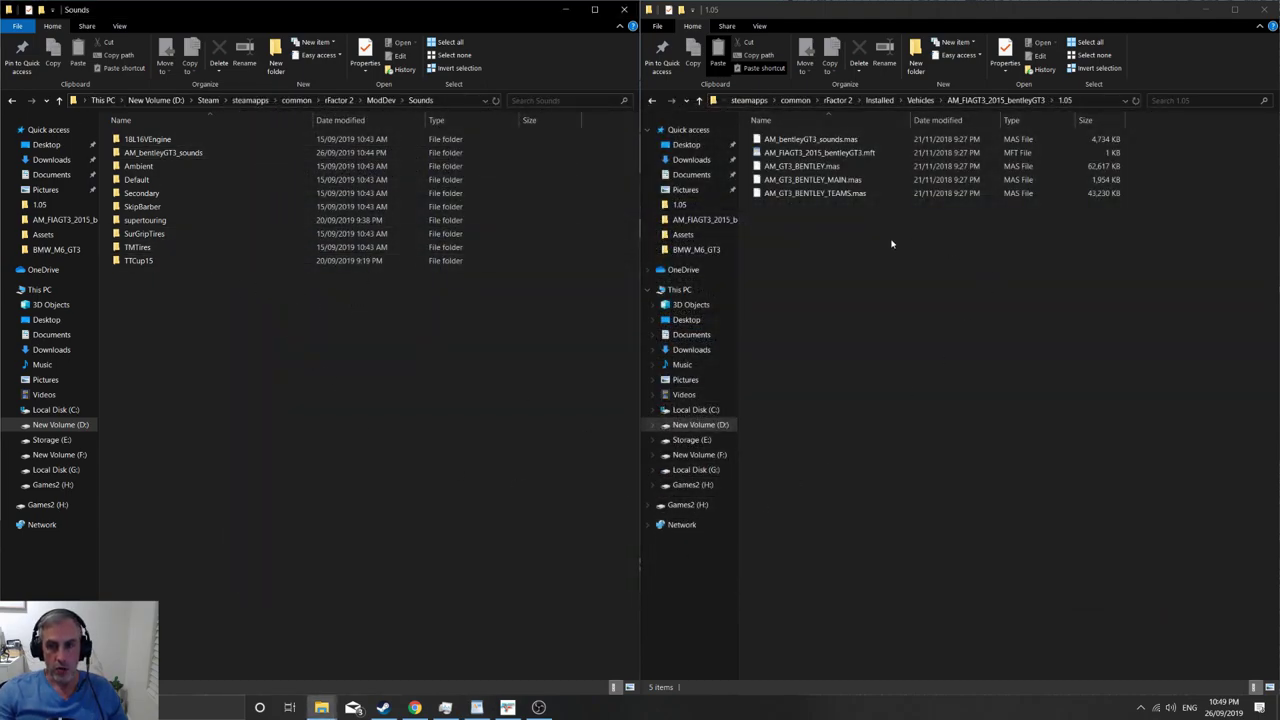
Step: Start dev mode from the rFactor 2 Launcher and choose the AMGT3 Bentley GT3 car #85 24H ZURICH 2015 Bentley M-Sport
click(508, 708)
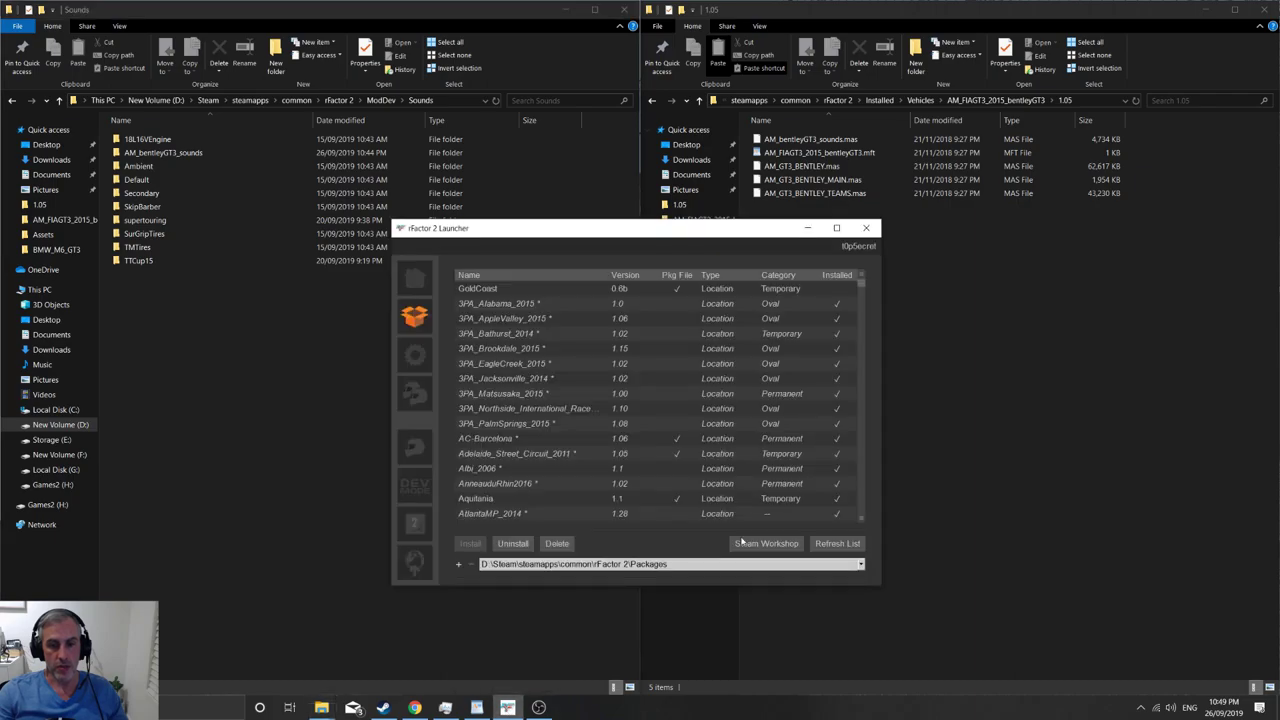
click(423, 500)
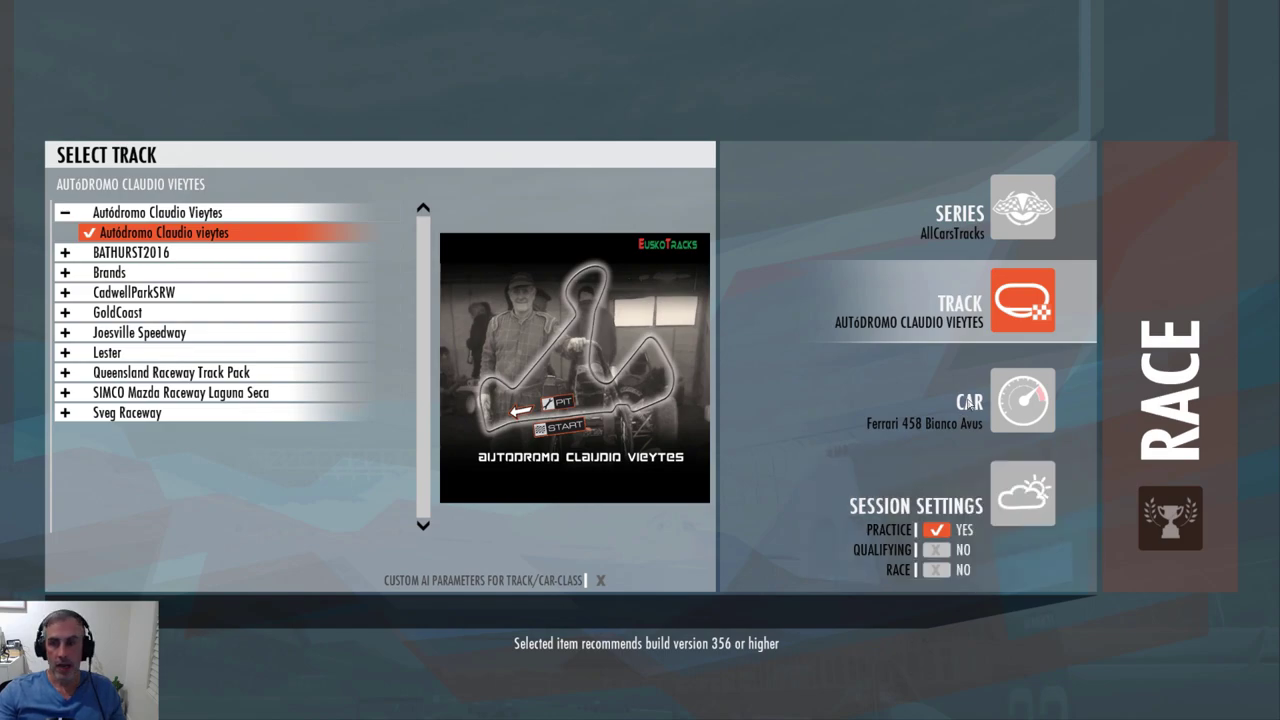
click(1021, 401)
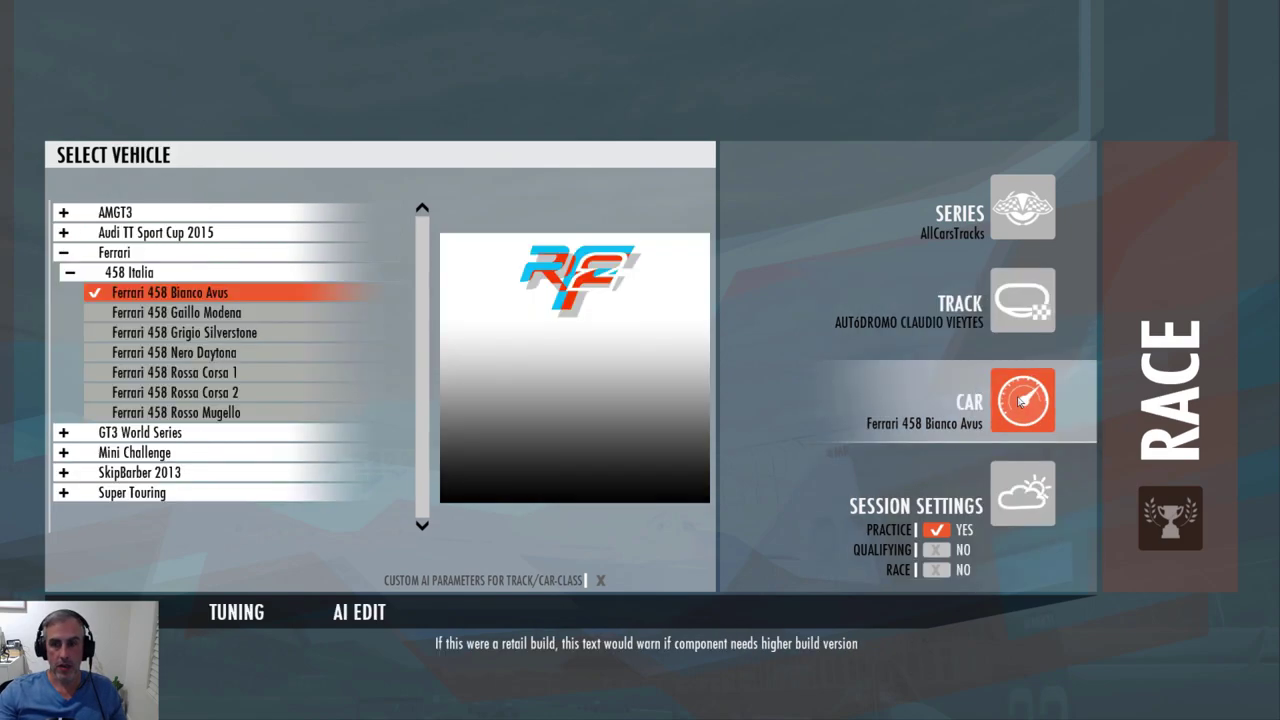
click(64, 213)
click(69, 232)
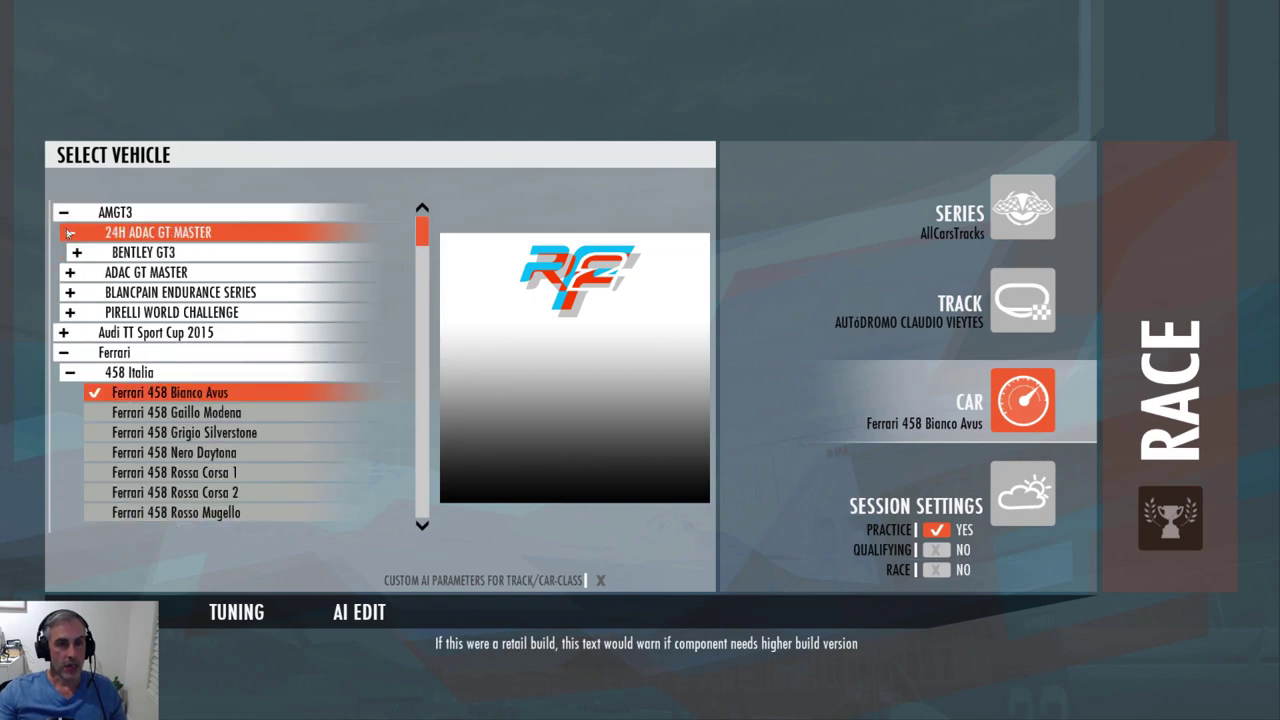
click(78, 253)
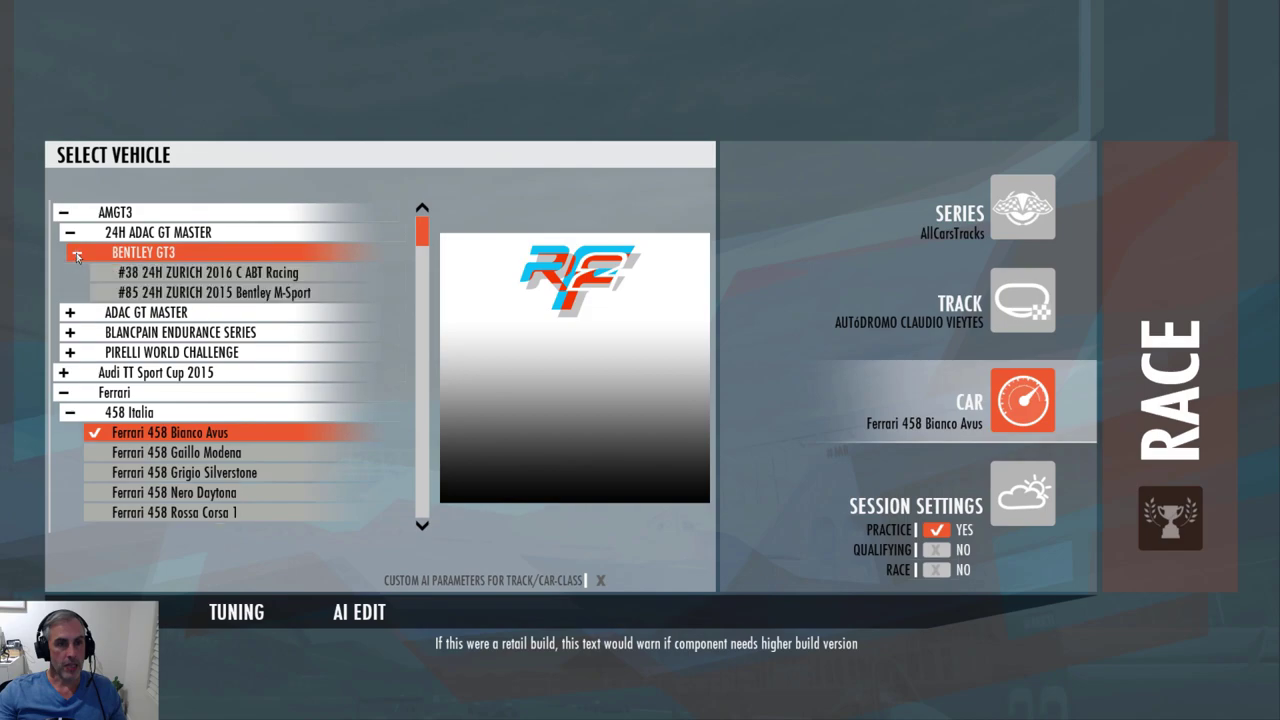
click(193, 294)
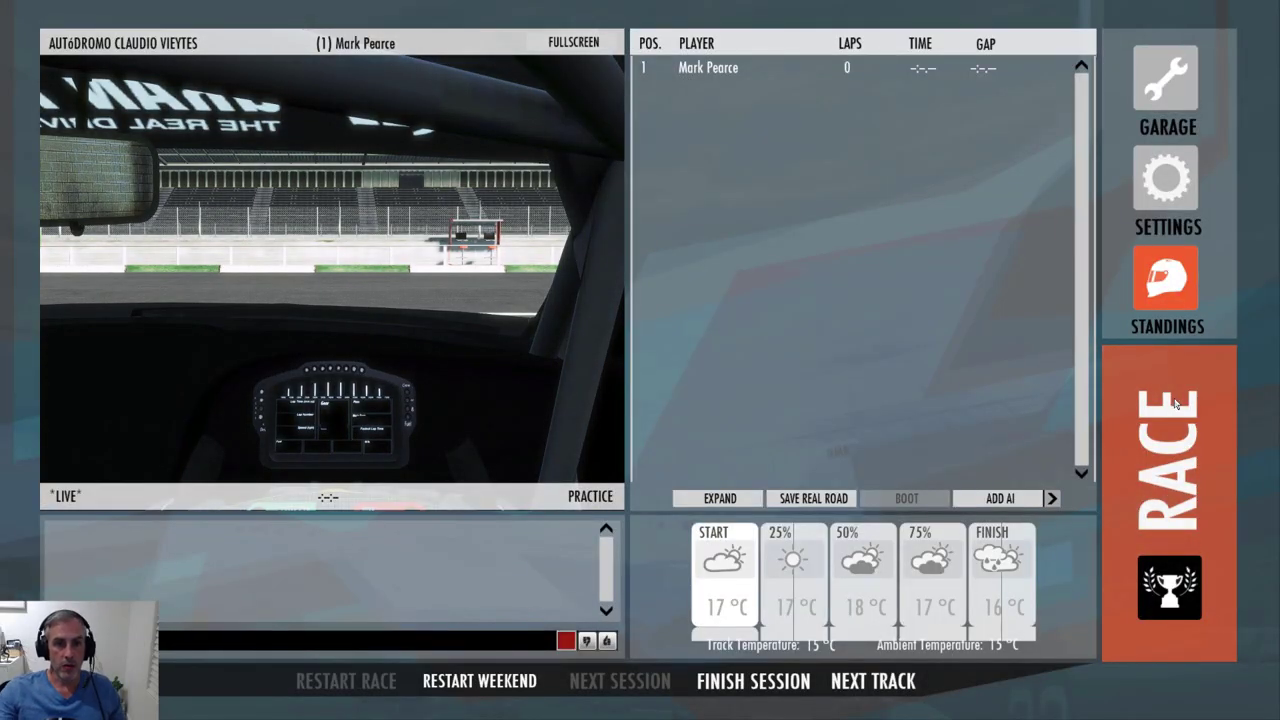
Step: Enter the track from the practice session and drive the Bentley out of its pit spot in first gear
click(1176, 403)
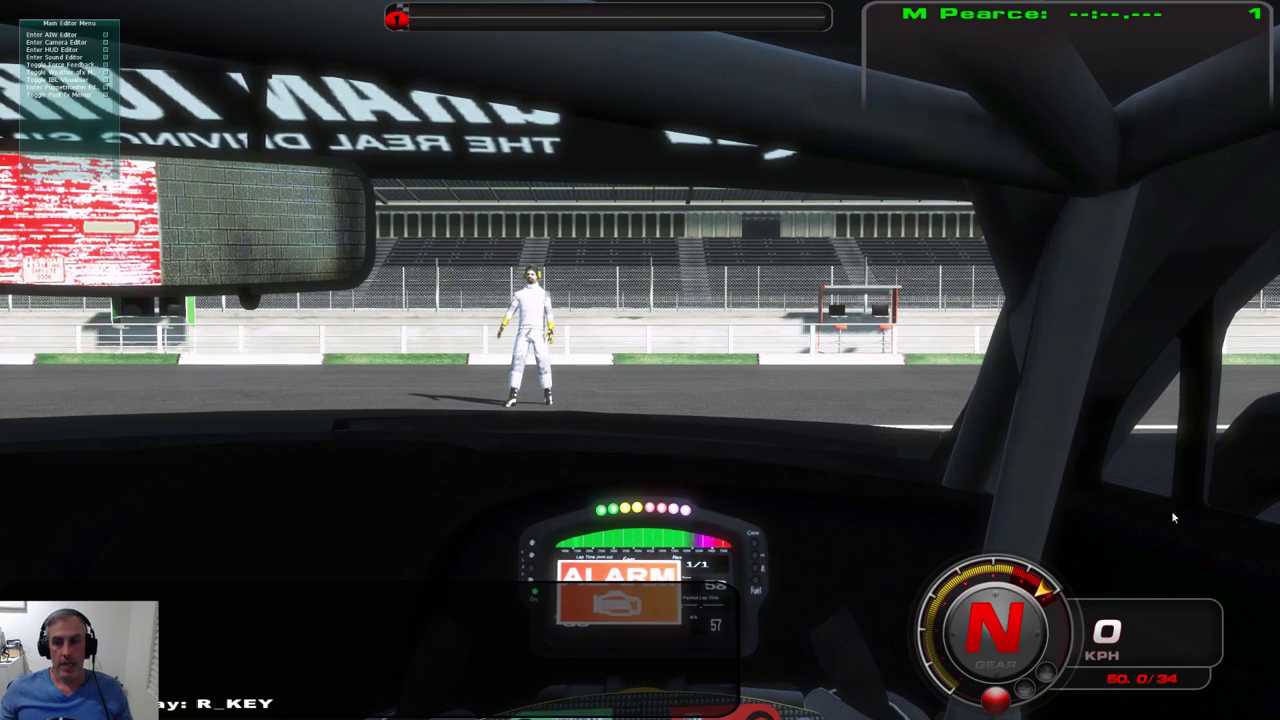
key(a)
key(Up)
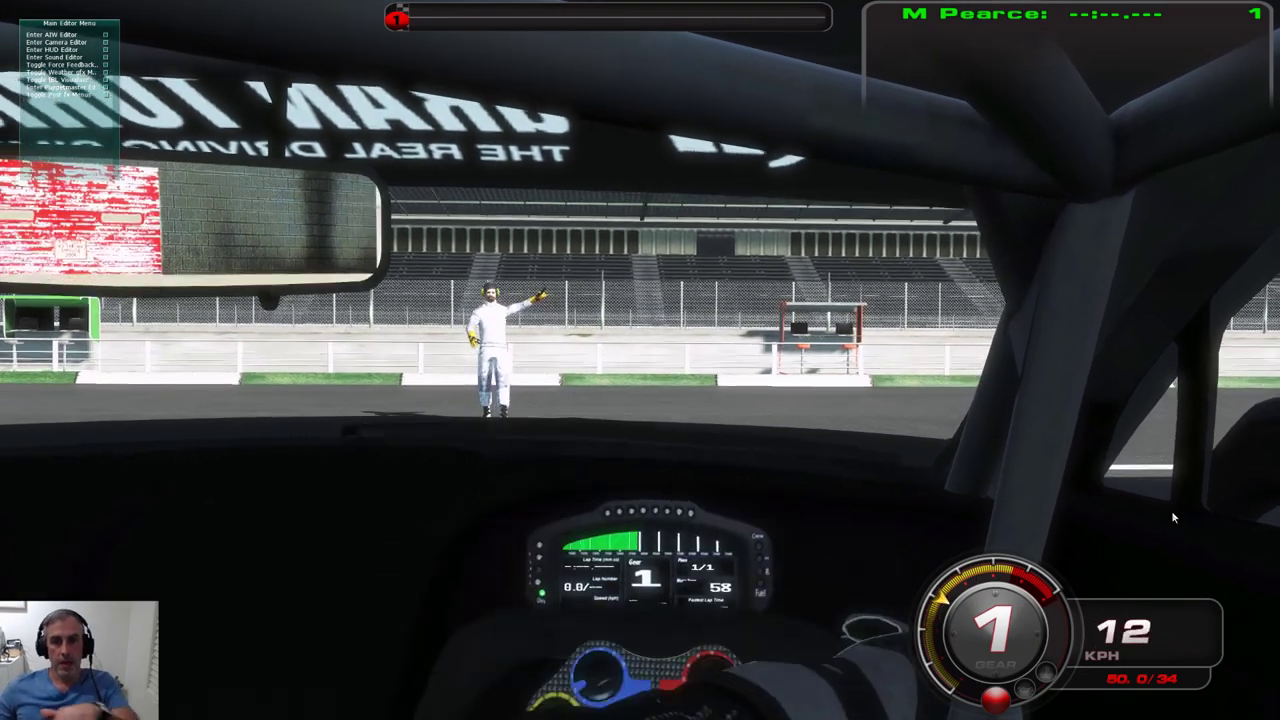
key(Right)
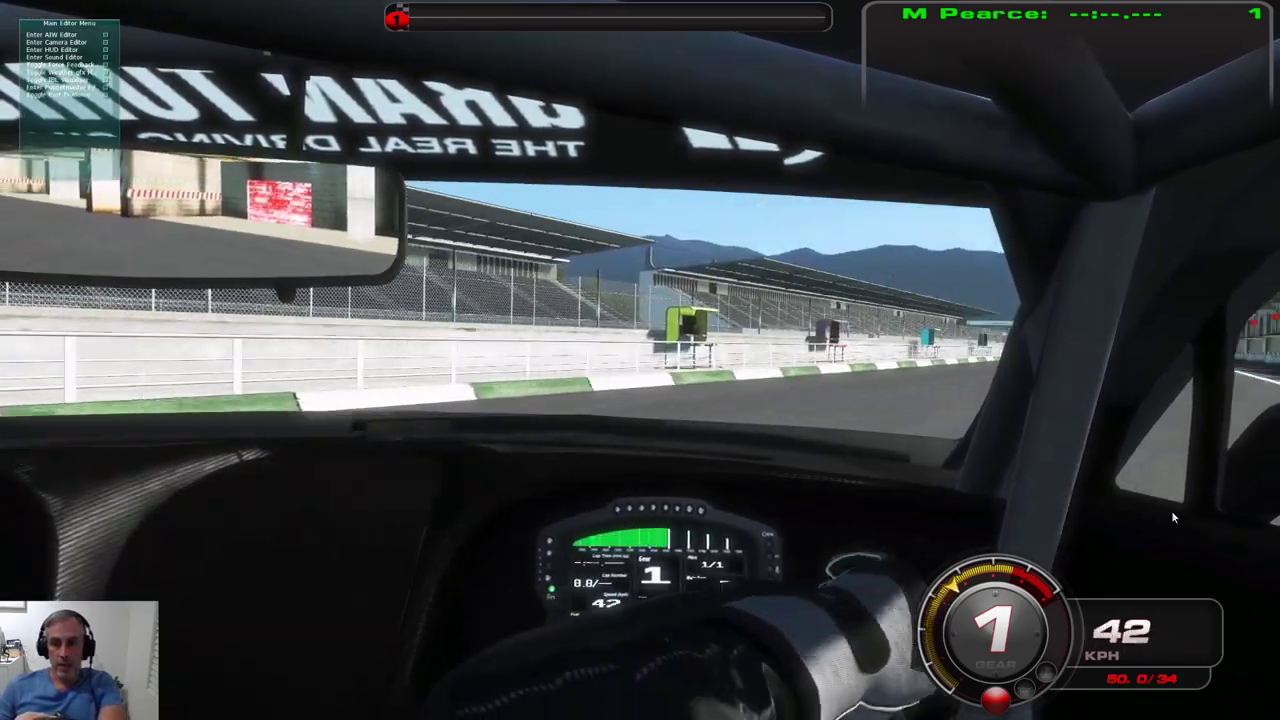
key(Up)
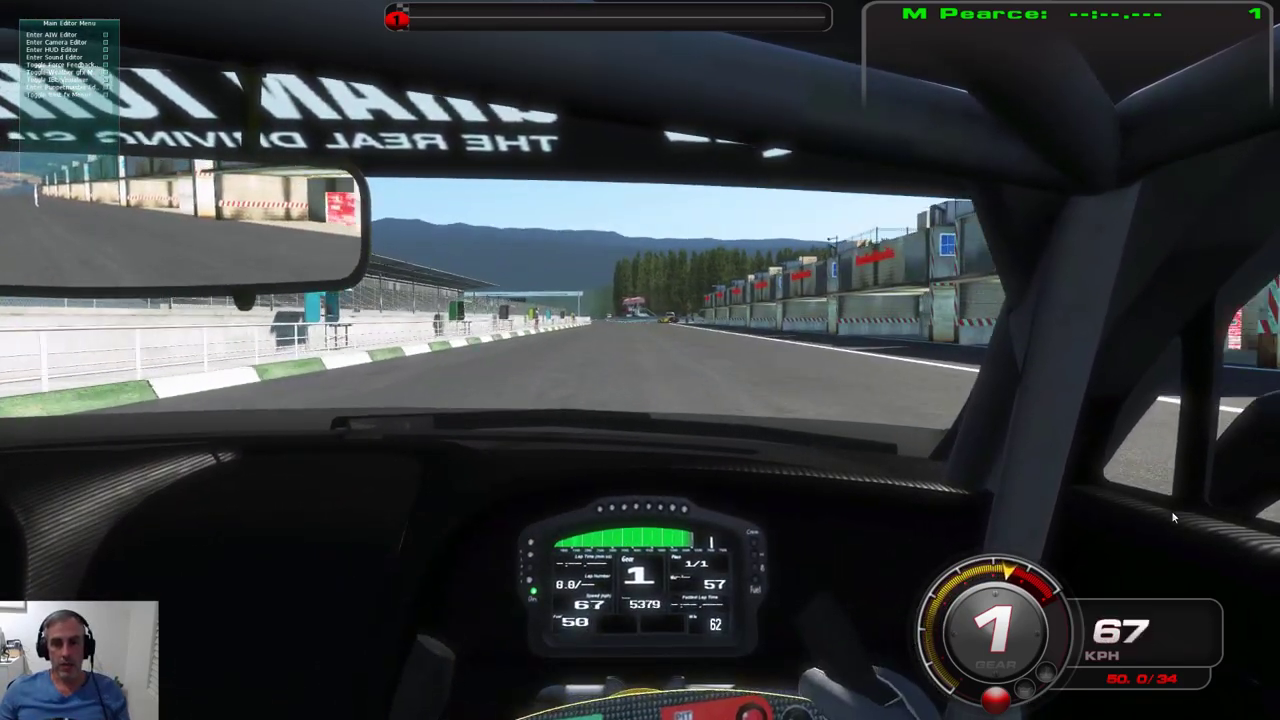